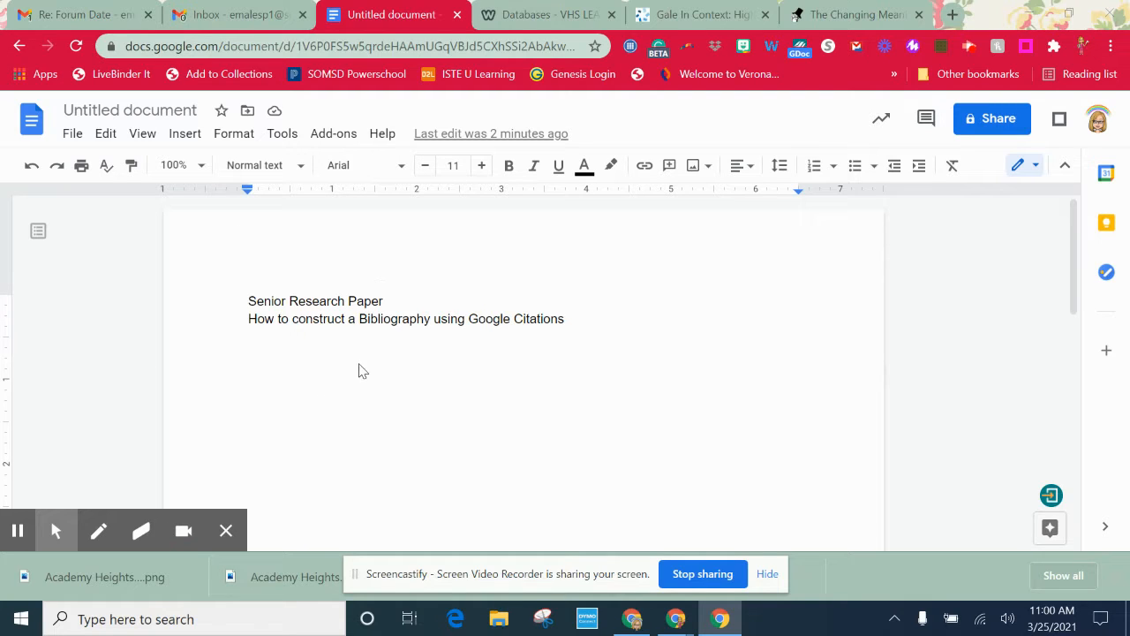
- Open the document's citations tool and start a new citation source of type Book, accessed by Print
click(281, 132)
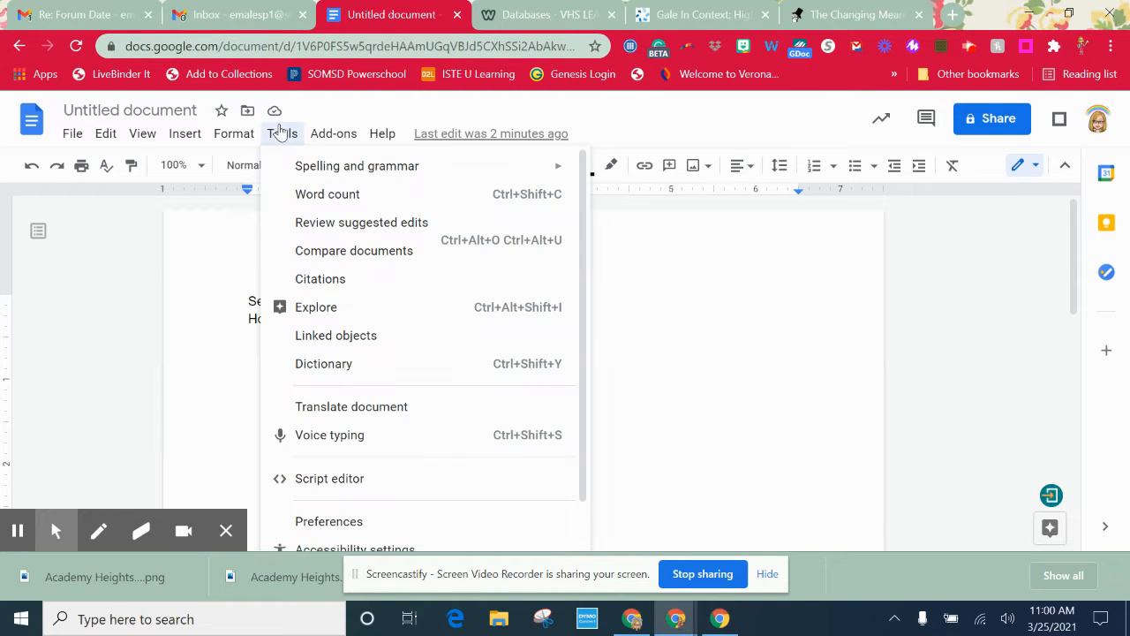
click(345, 282)
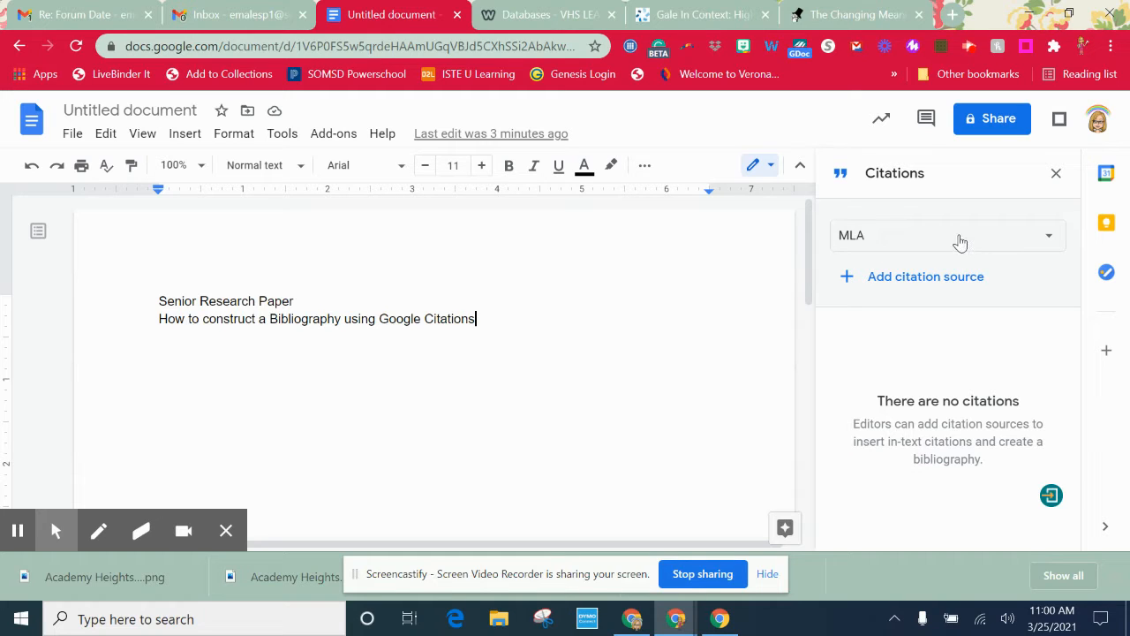
click(934, 285)
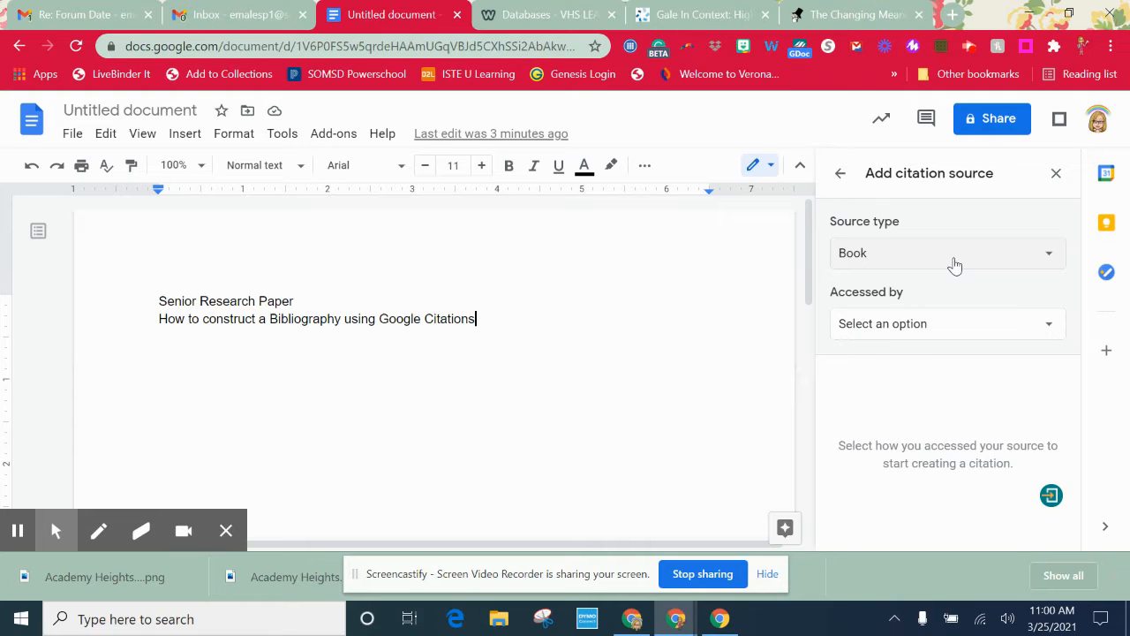
click(955, 265)
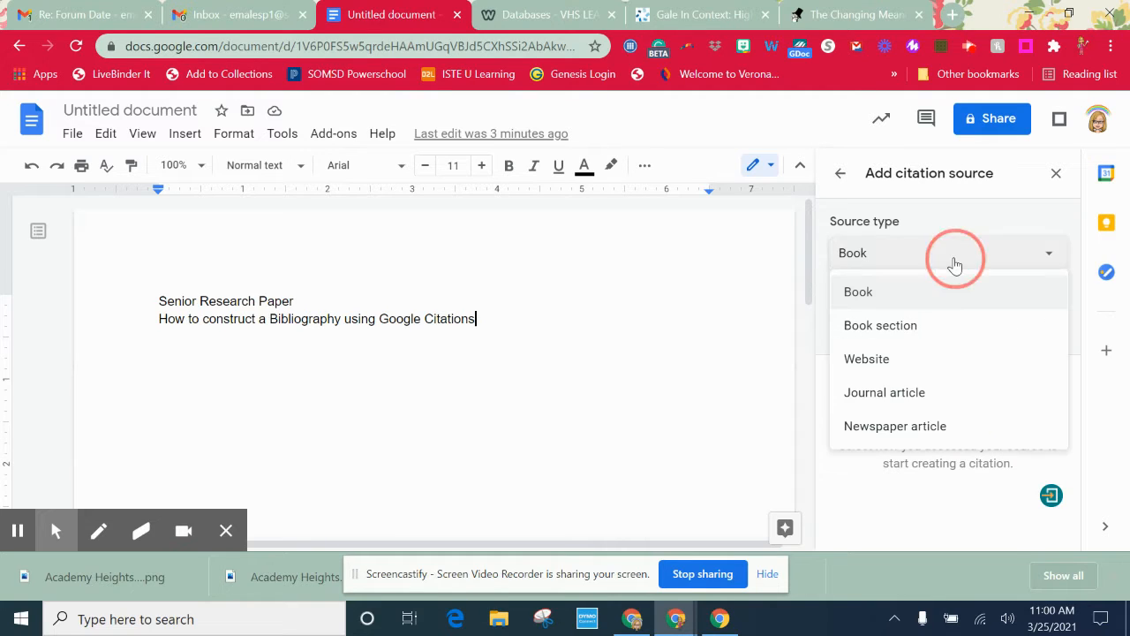
click(918, 300)
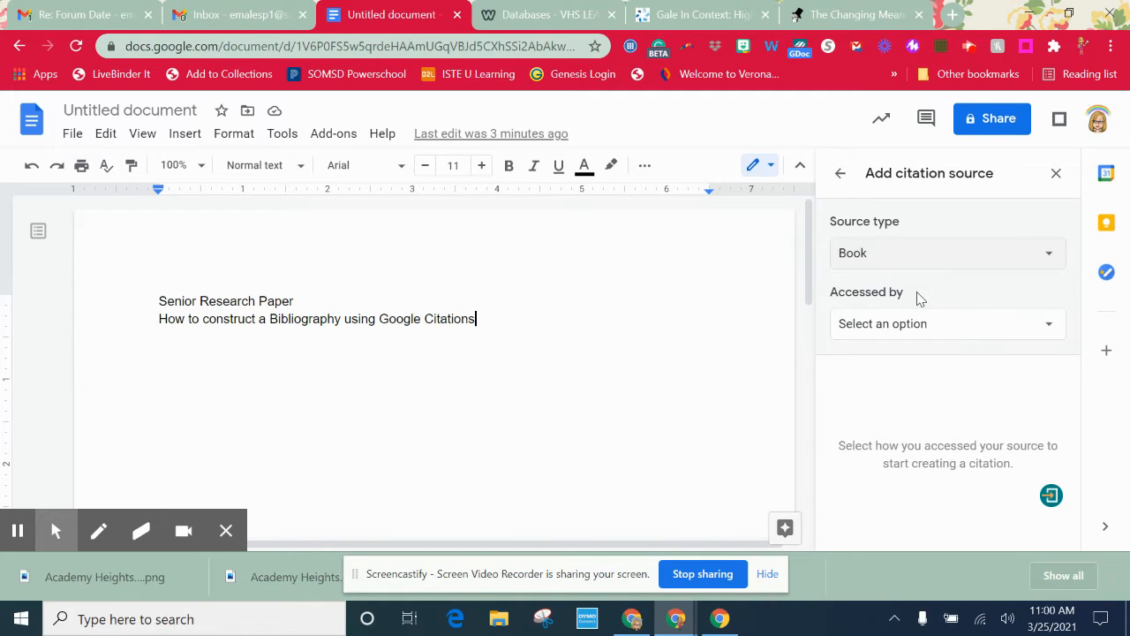
click(972, 329)
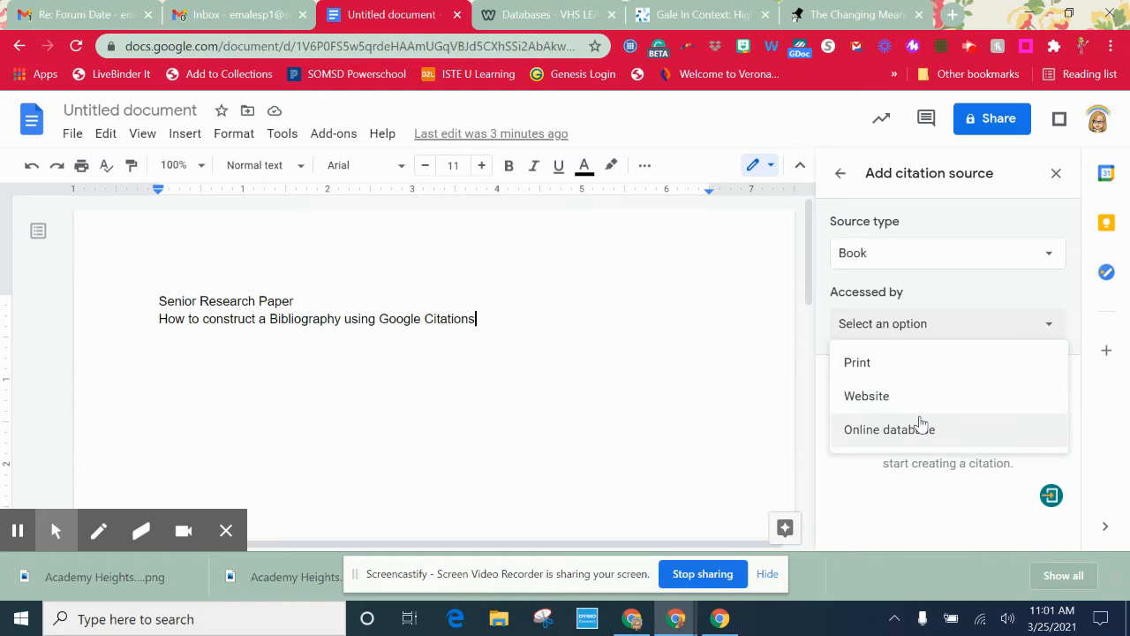
click(890, 365)
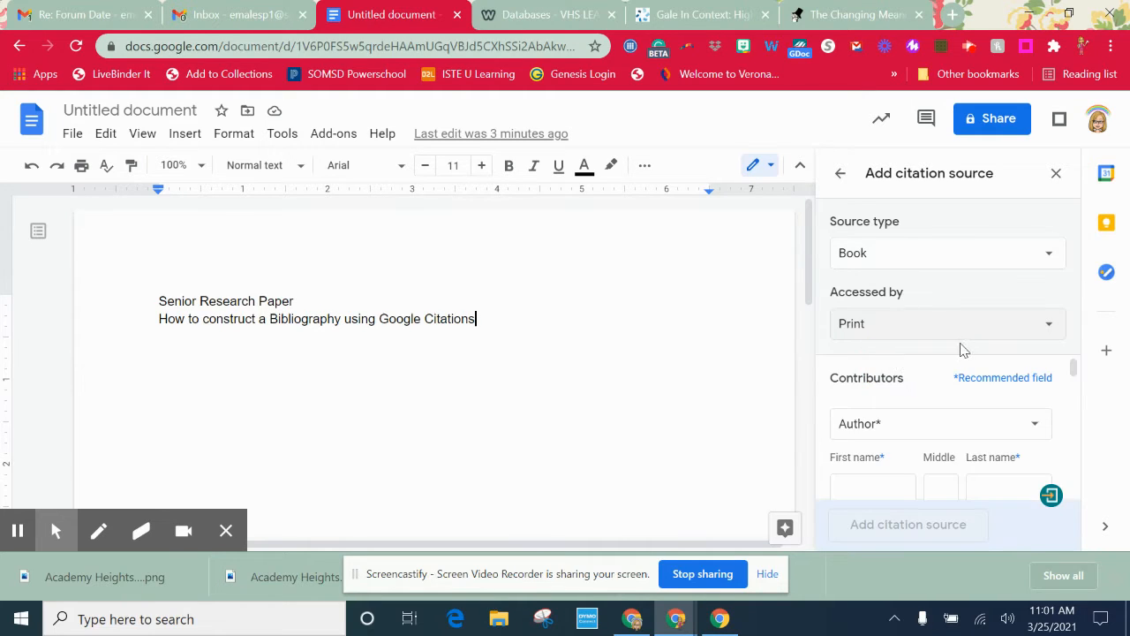
- Keep the contributor role as Author and enter the book author's first and last name, leaving the middle name blank
click(946, 432)
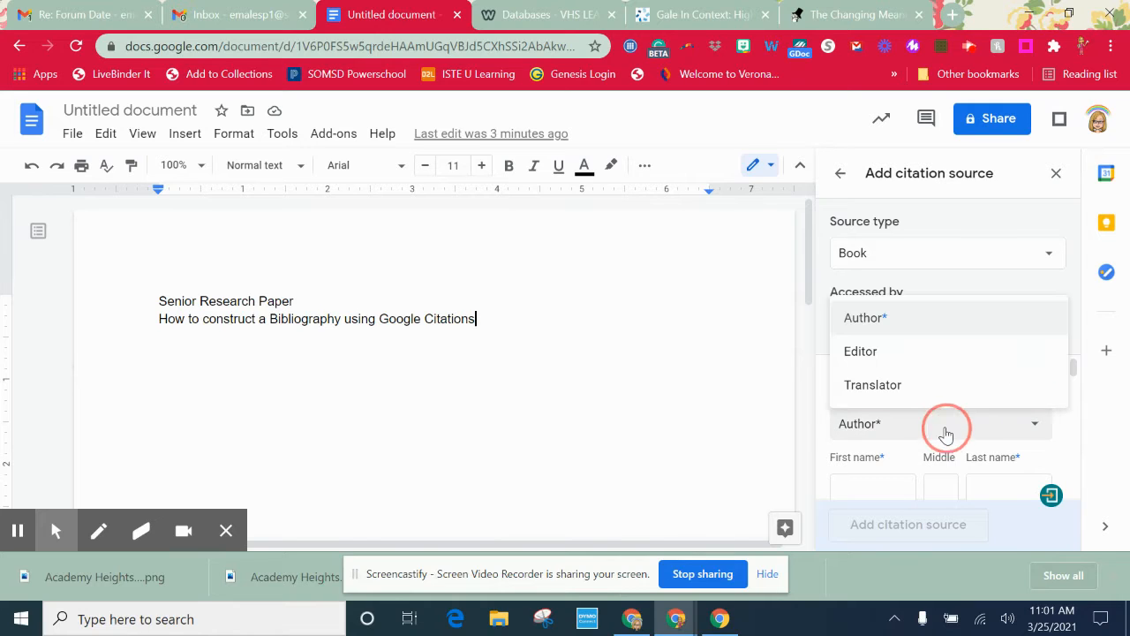
click(945, 434)
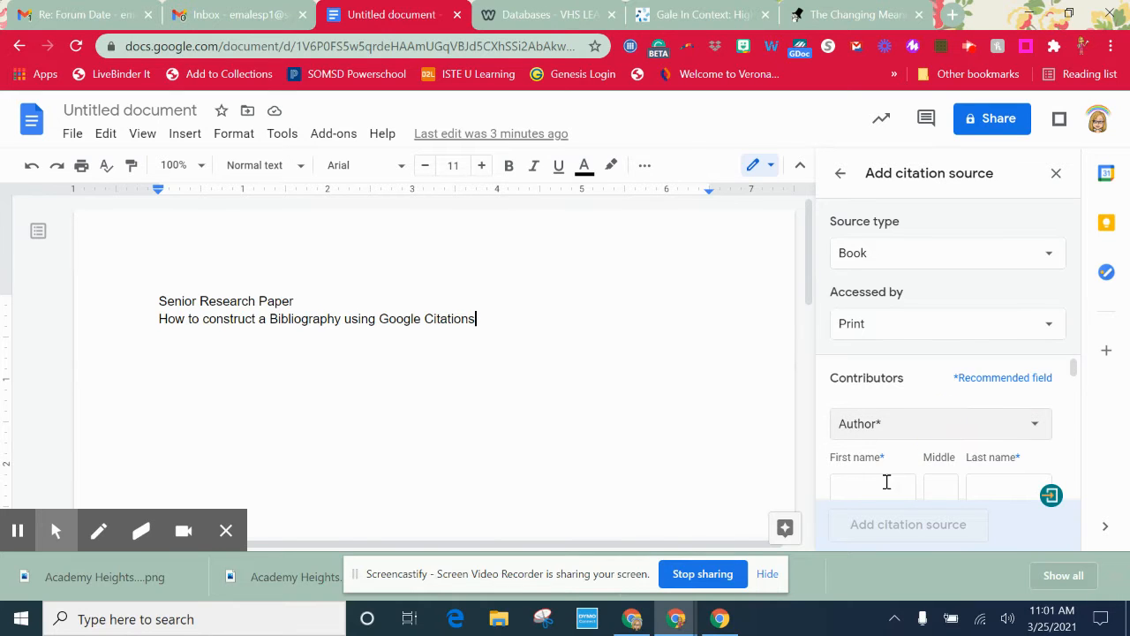
click(886, 482)
scroll(886, 481, down, 3)
scroll(886, 459, up, 2)
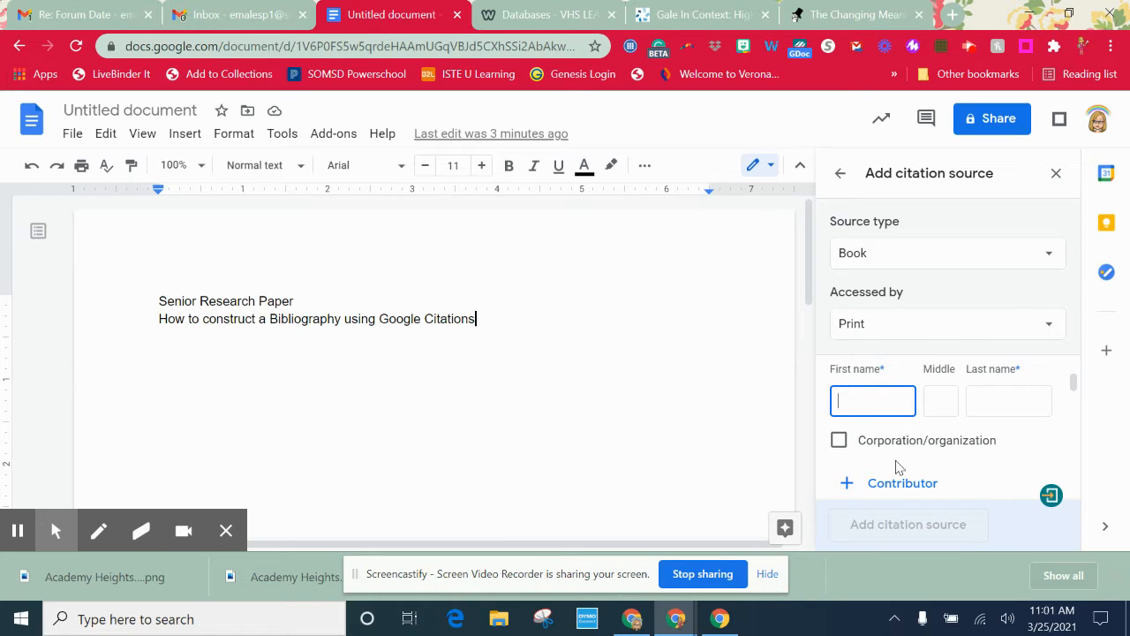
text(Jenni)
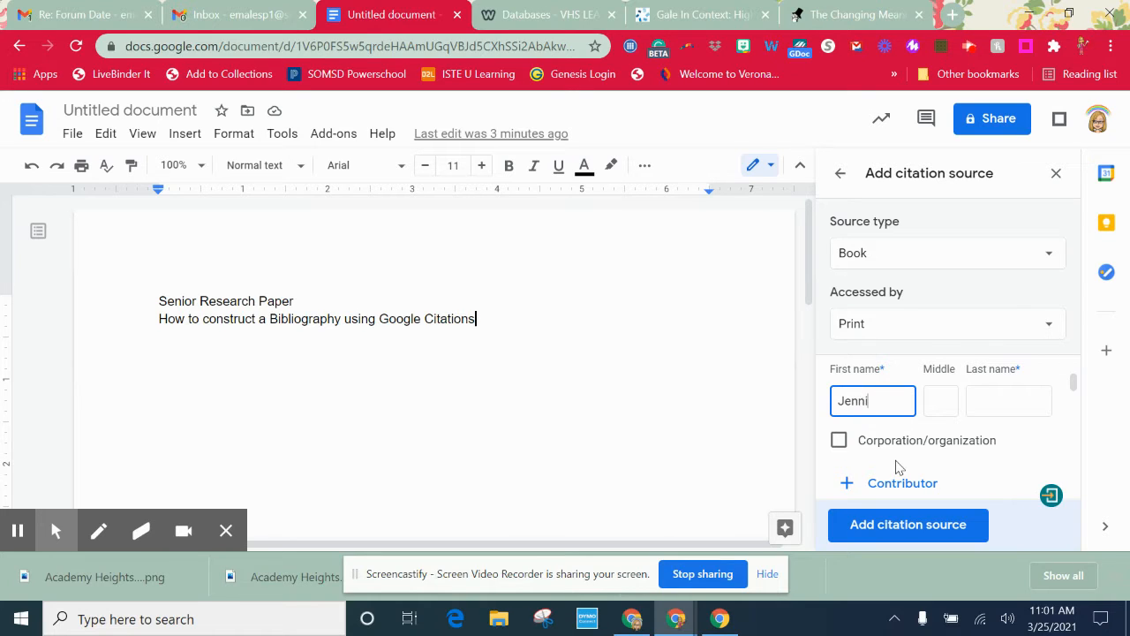
text(fe)
key(Tab)
key(Tab)
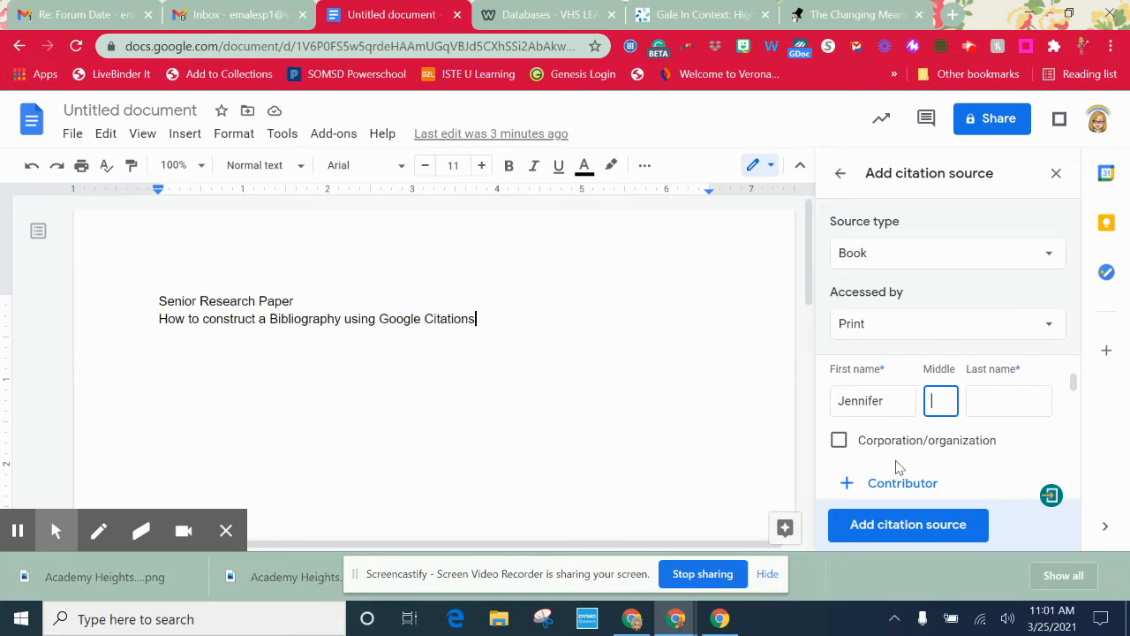
text(Ni)
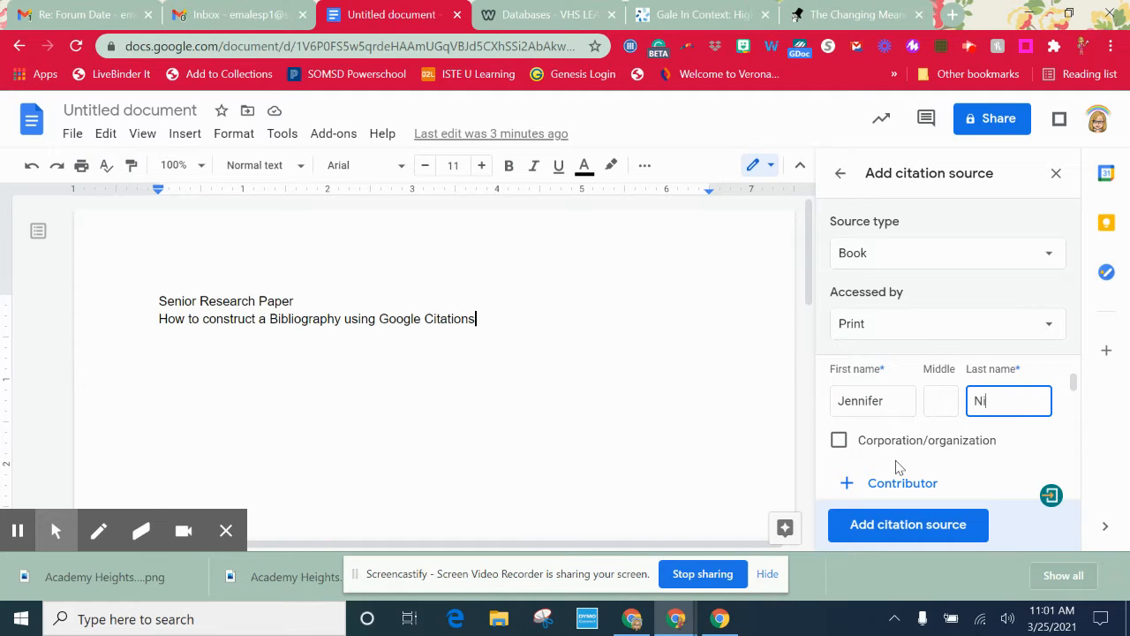
text(vens)
- Set the book's title to "All the Bright Places" and its publisher to "Random House"
scroll(883, 454, down, 2)
scroll(860, 441, up, 1)
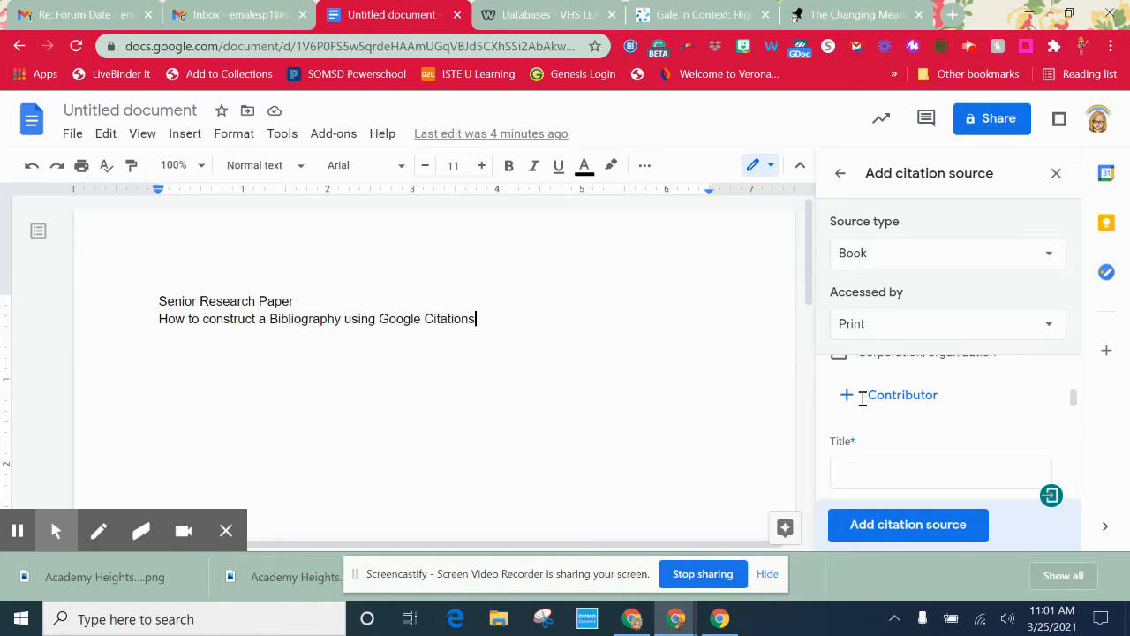
click(854, 466)
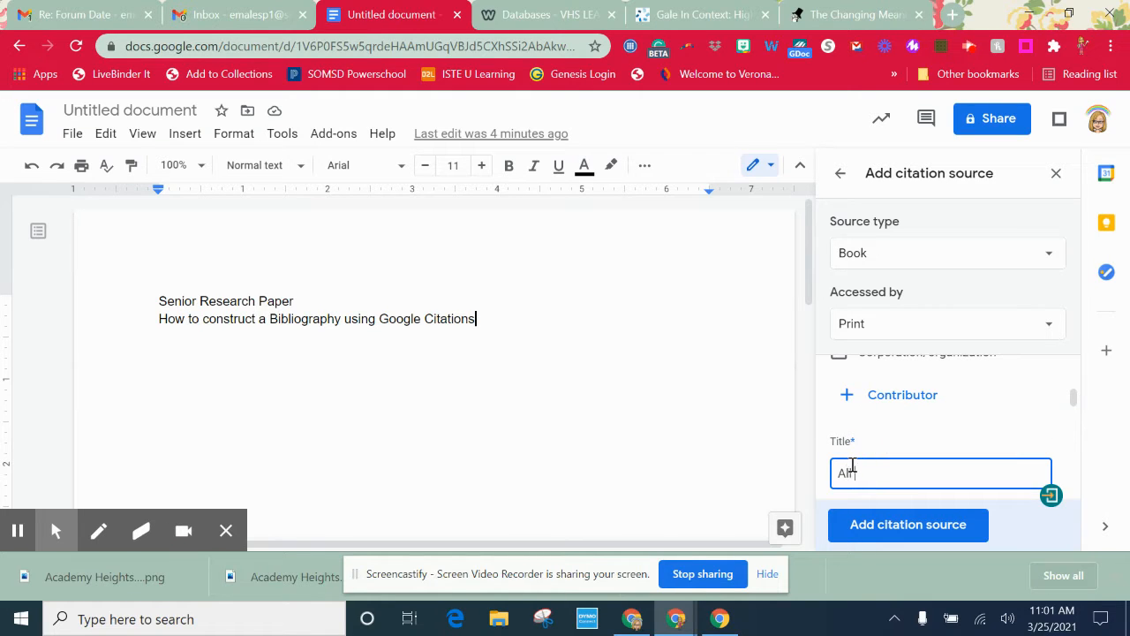
text(All the Bright Places)
scroll(870, 444, down, 2)
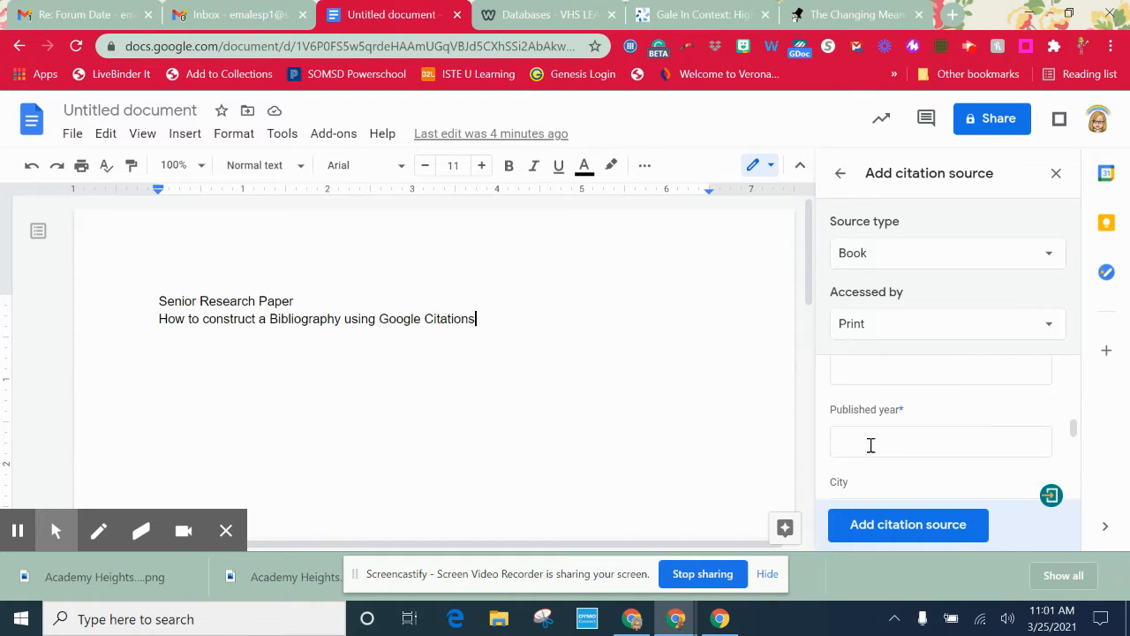
scroll(874, 434, up, 1)
click(899, 460)
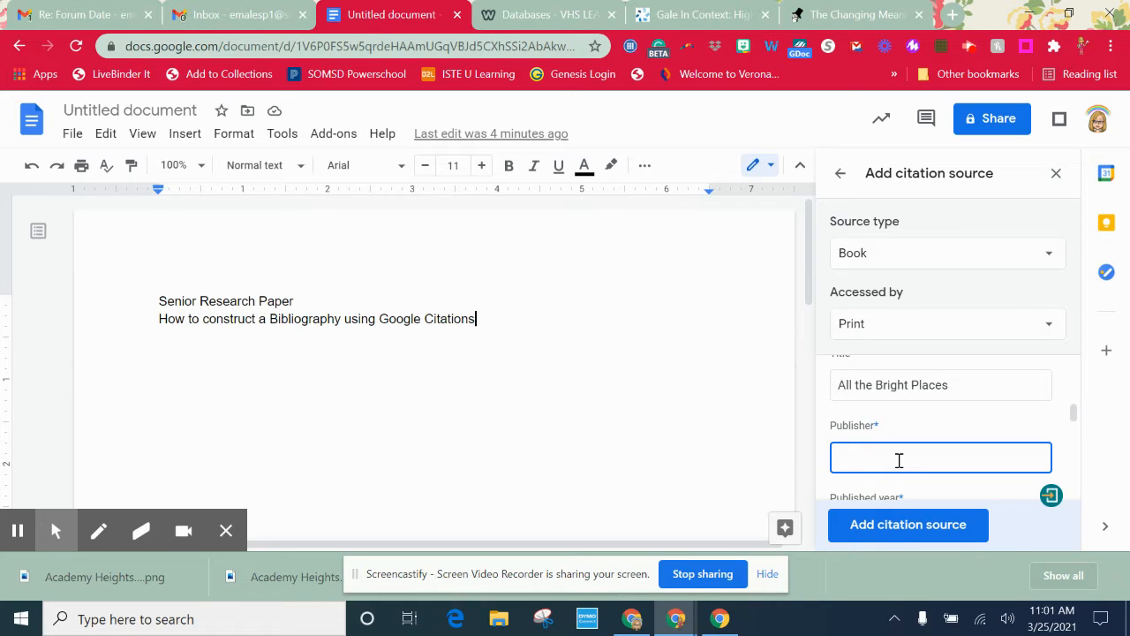
text(Random House)
- Set the published year to 2015 and add the book to the document's citation sources
scroll(895, 424, down, 2)
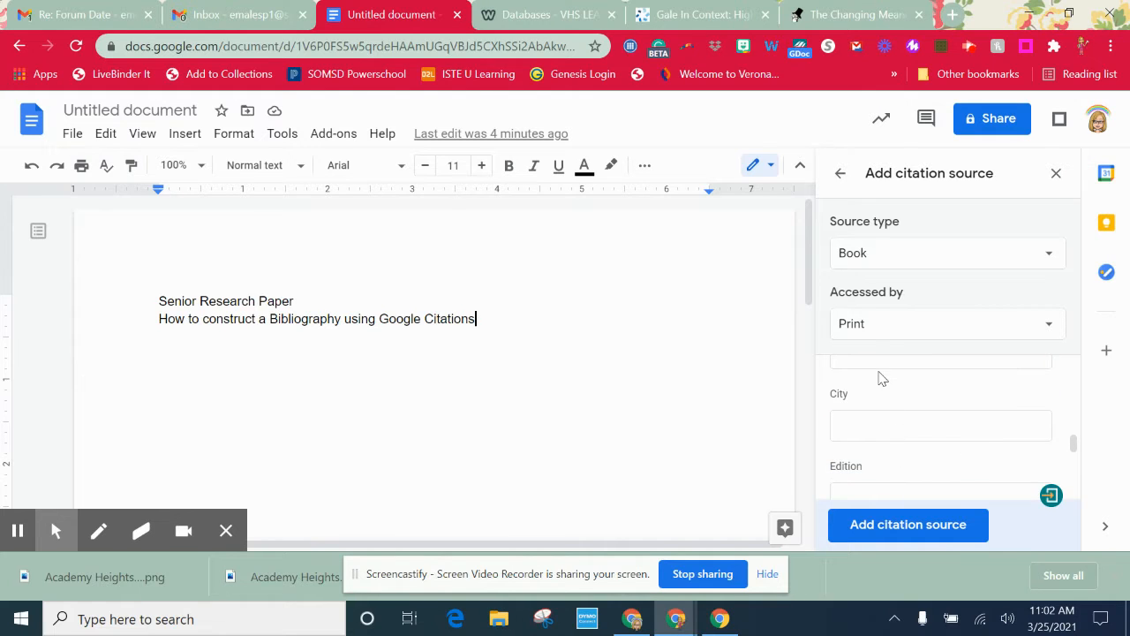
scroll(871, 389, up, 1)
click(857, 441)
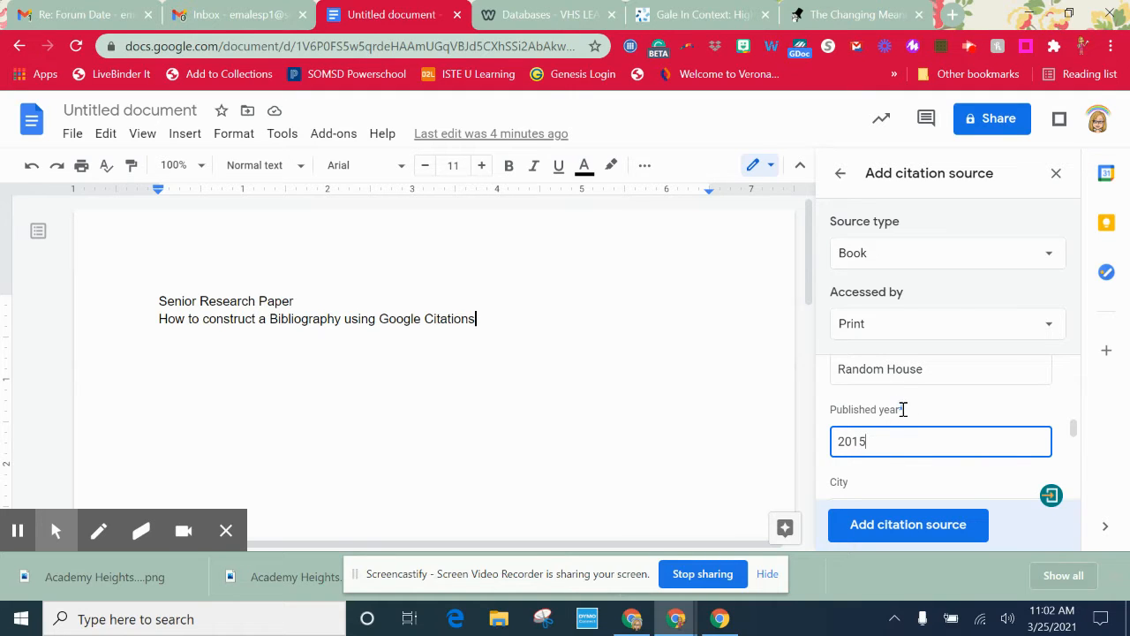
scroll(902, 409, down, 1)
scroll(892, 427, down, 3)
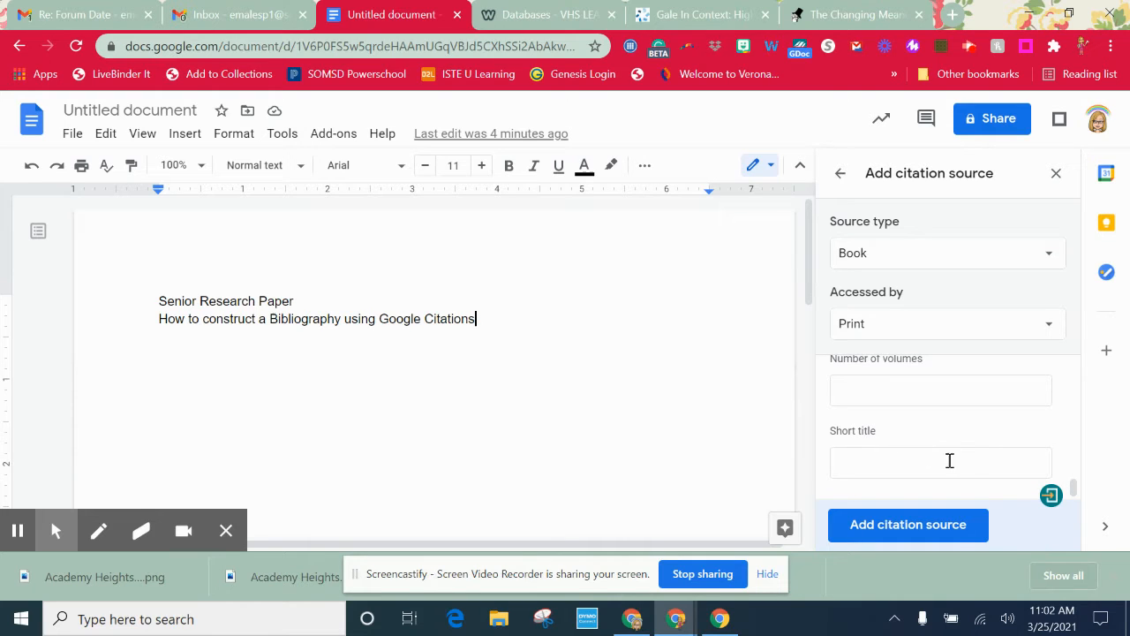
click(955, 526)
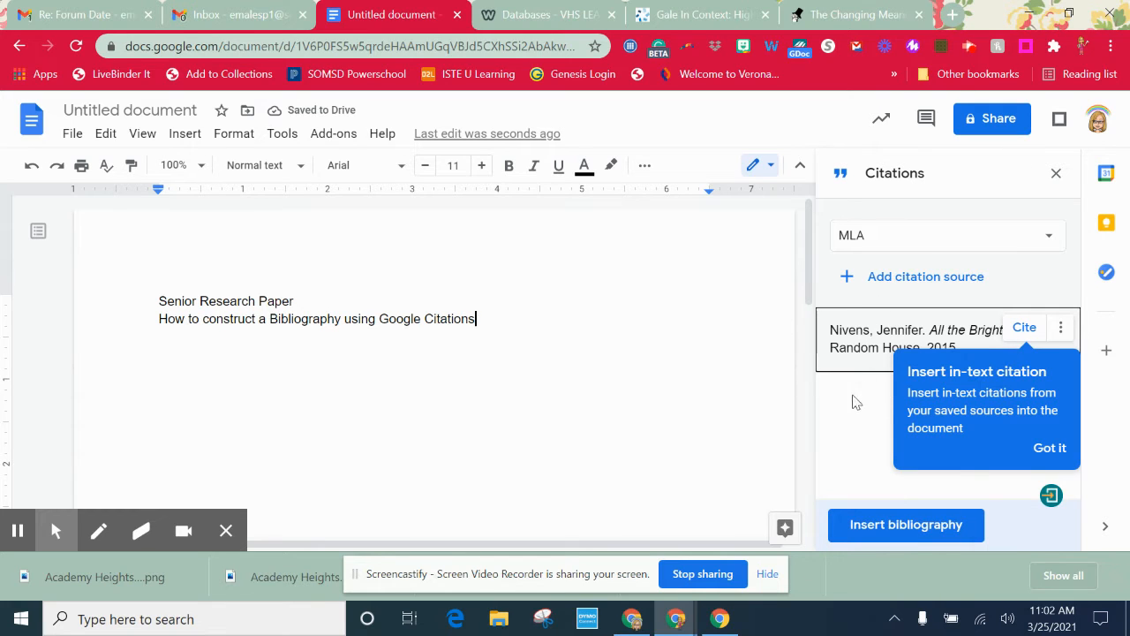
- Start another citation source and set its source type to Website
click(938, 281)
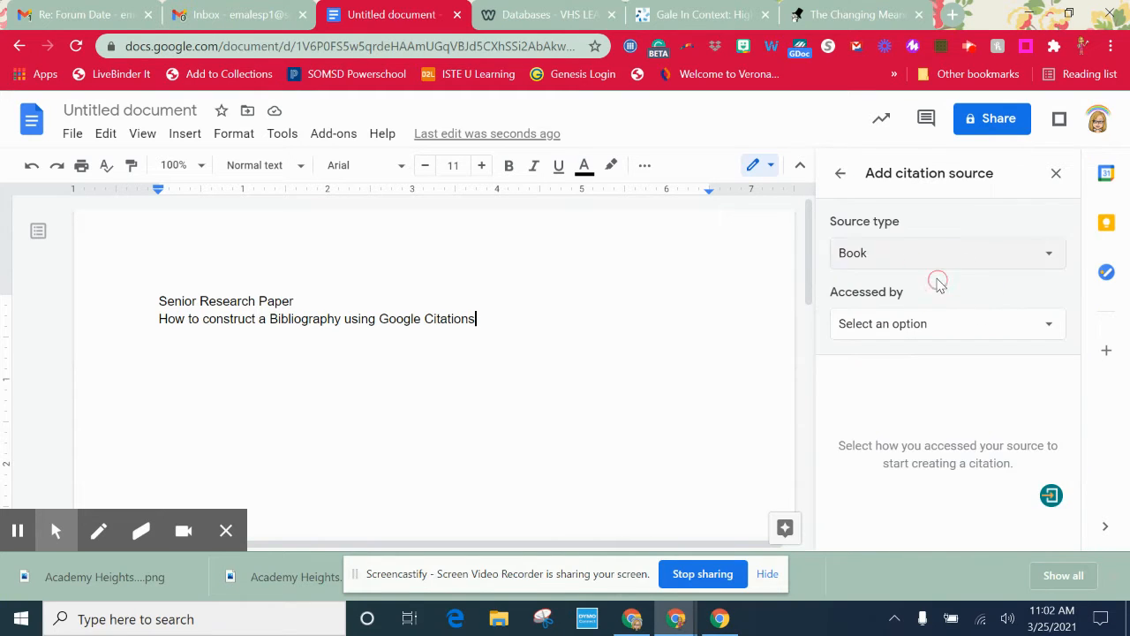
click(954, 263)
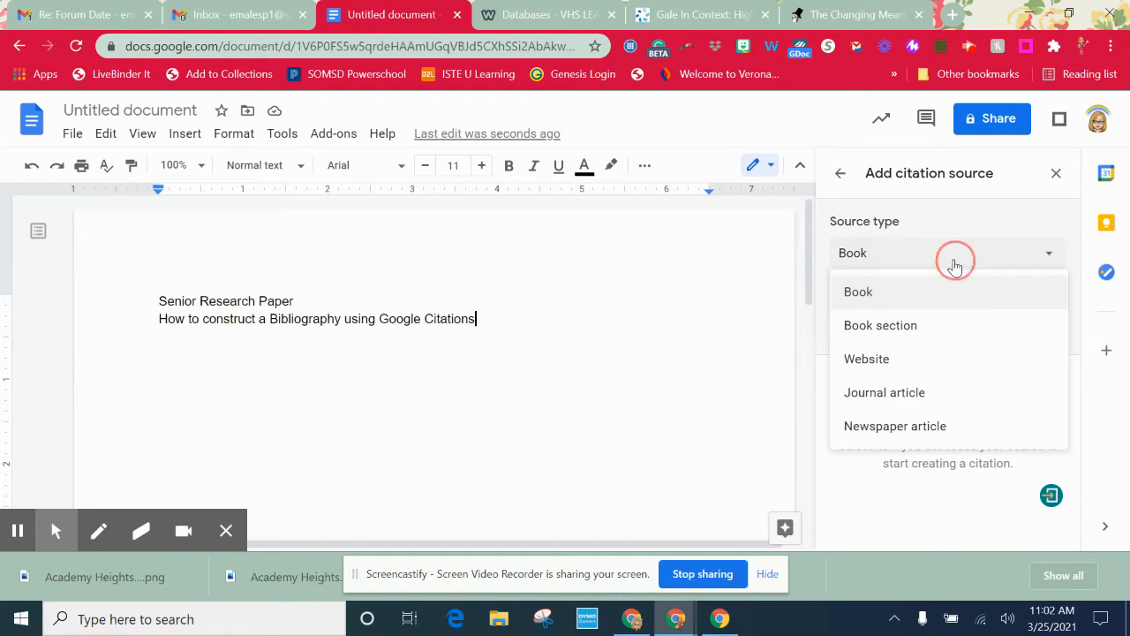
click(923, 359)
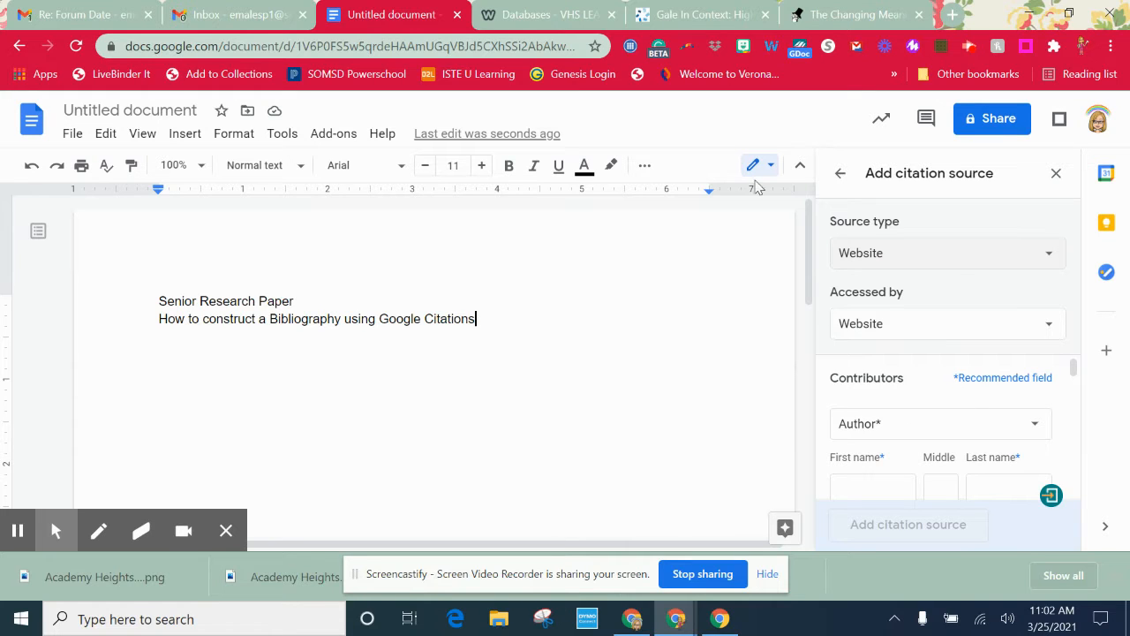
- Switch to the New Yorker article on affirmative action, dismiss the newsletter pop-up, and examine its title, author and date for the citation
click(843, 15)
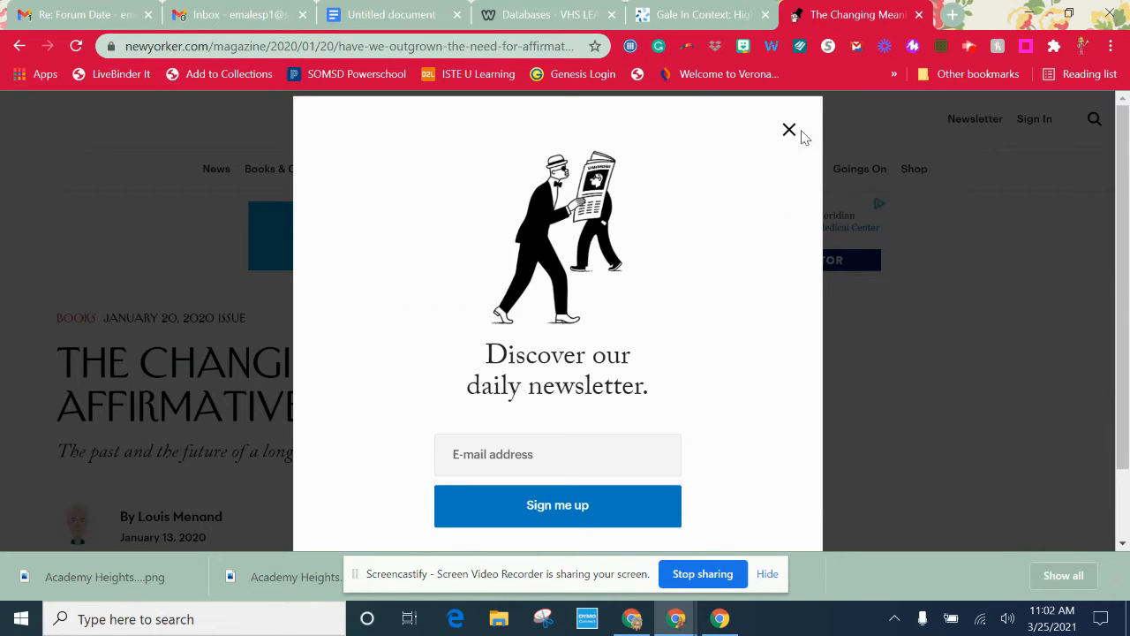
click(789, 131)
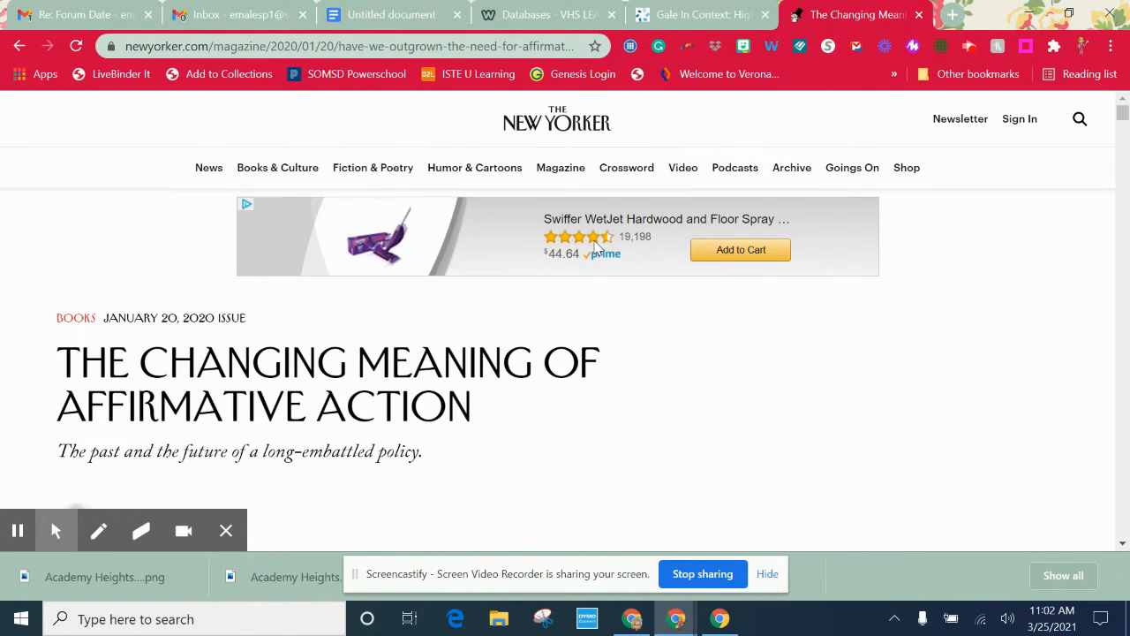
scroll(596, 247, down, 2)
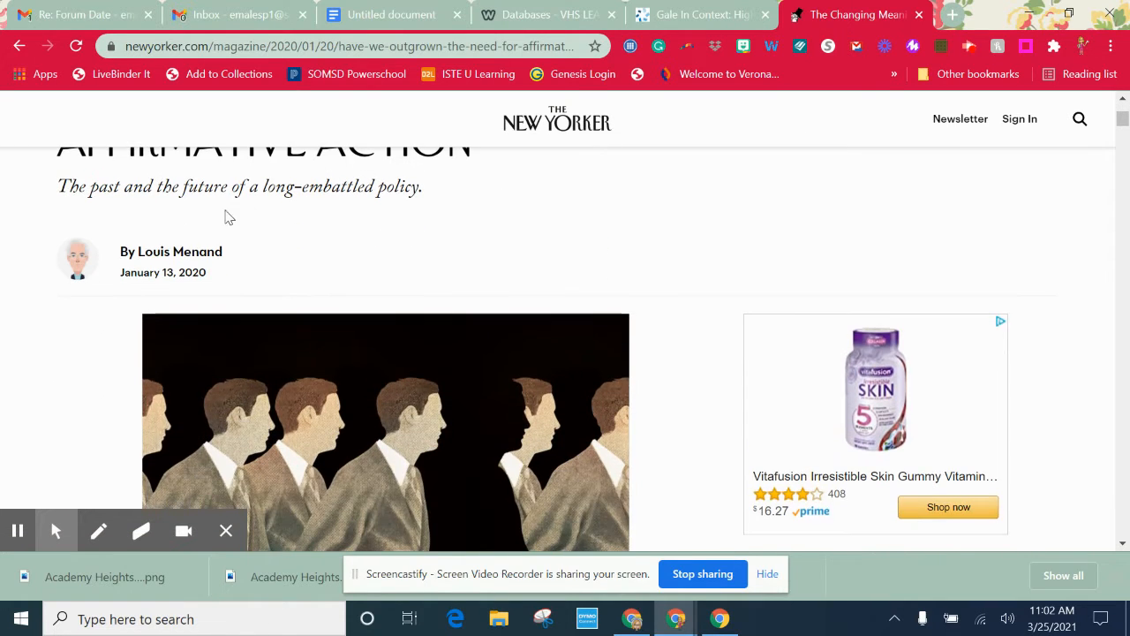
scroll(202, 261, up, 1)
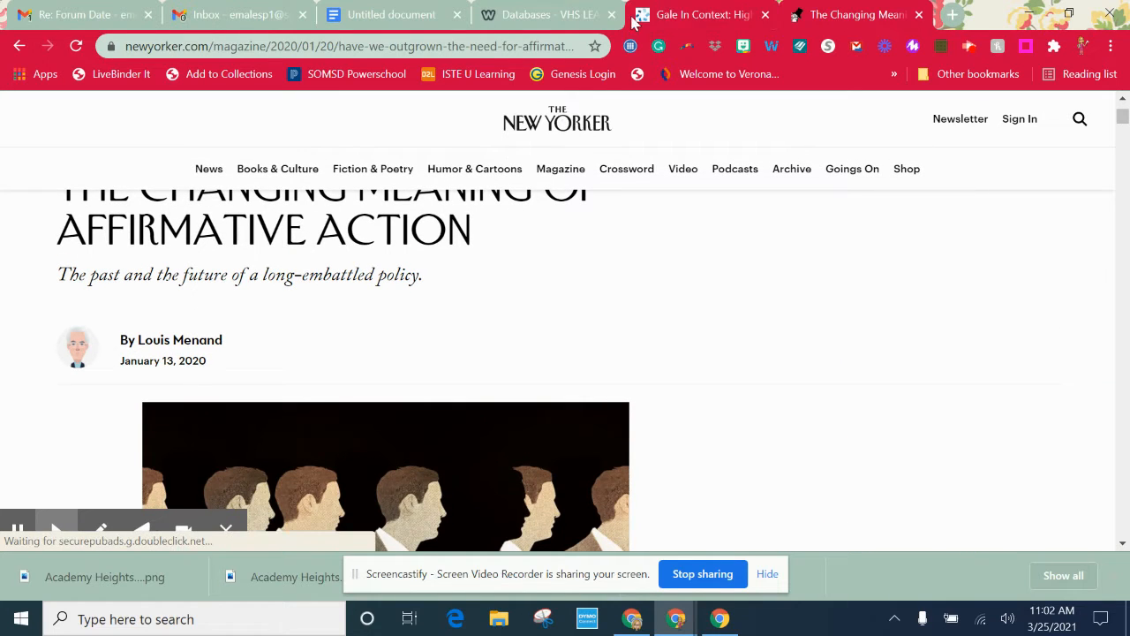
click(397, 8)
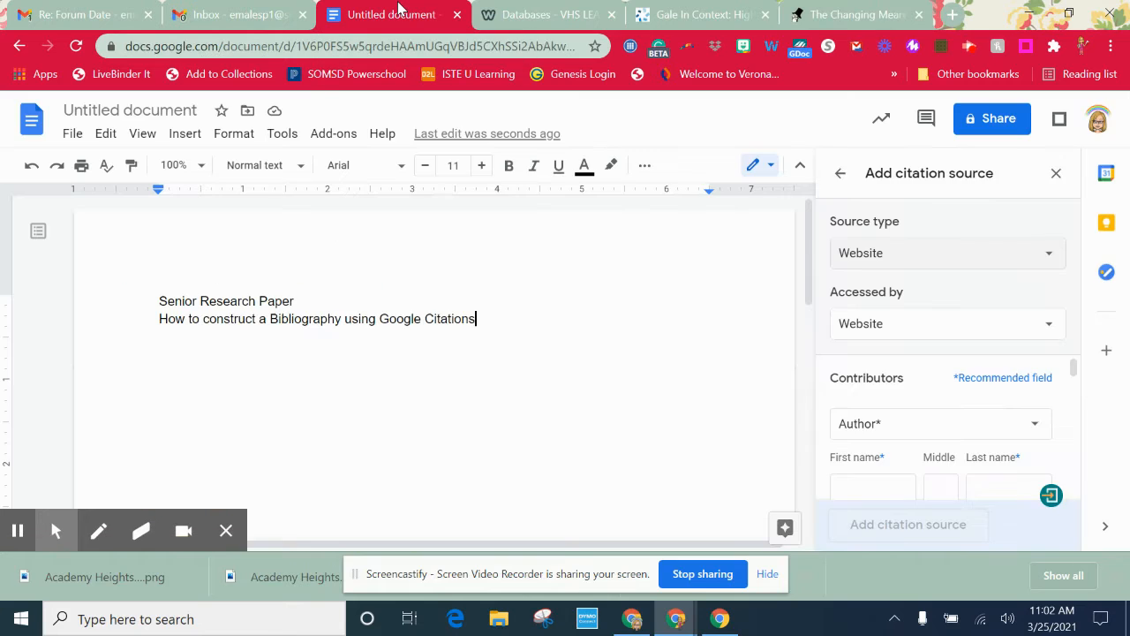
click(812, 16)
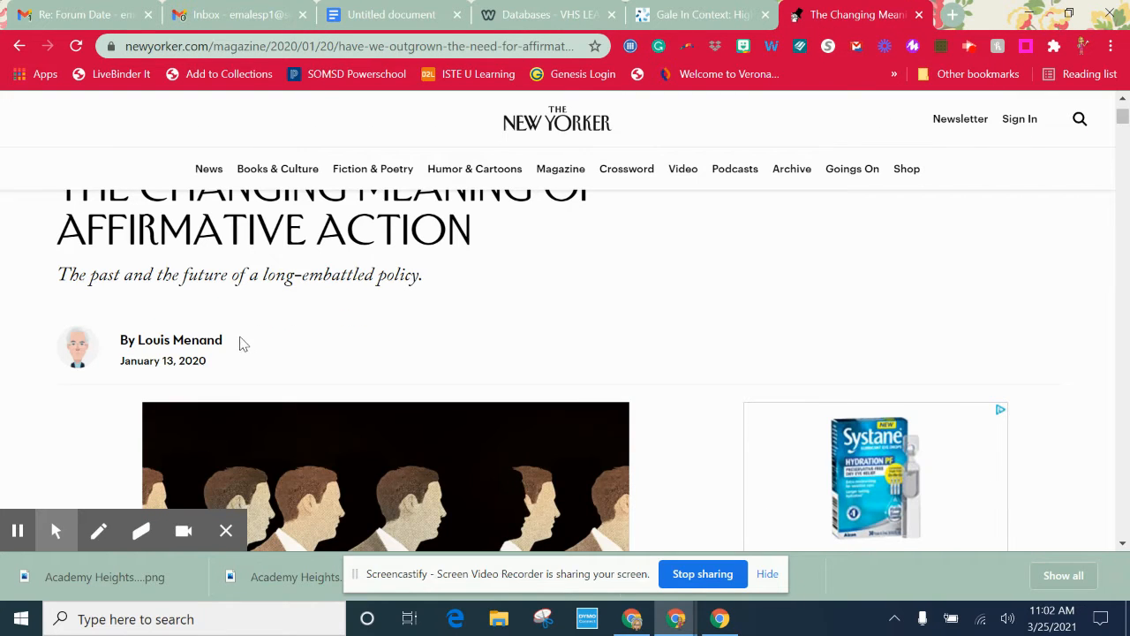
- Copy the author's name from the New Yorker article's byline
drag(223, 340, 142, 333)
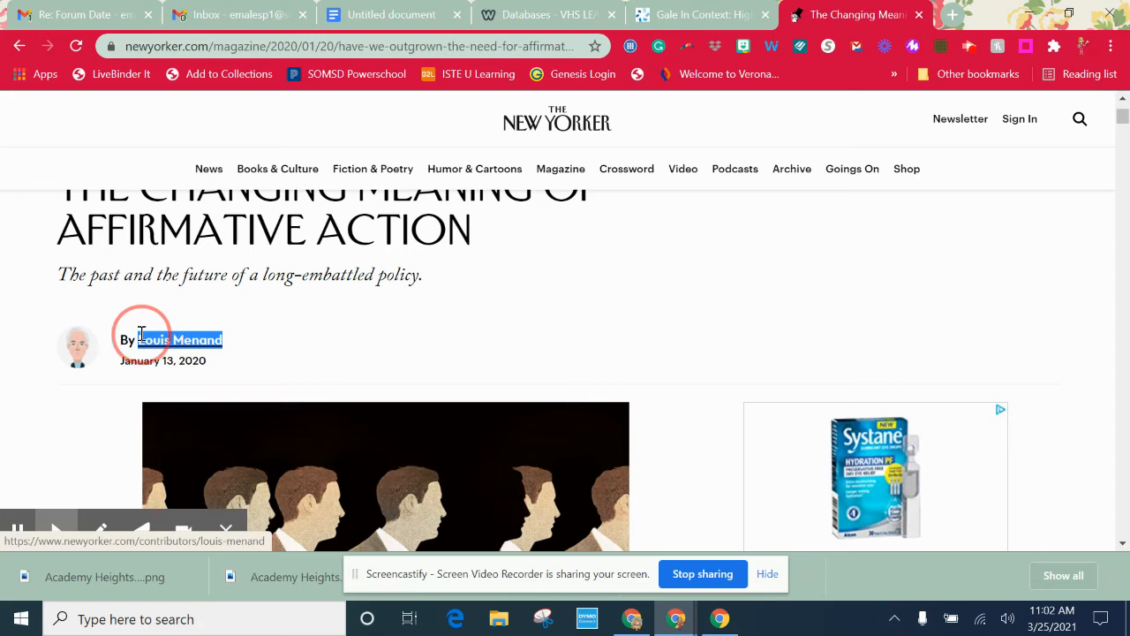
right_click(141, 334)
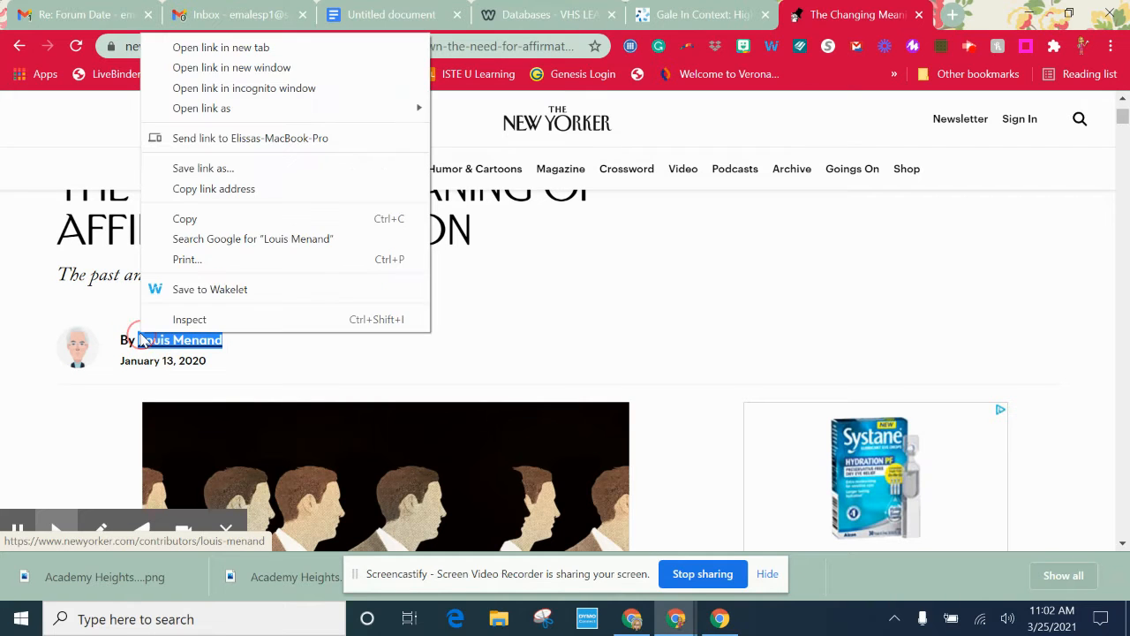
click(245, 220)
- Return to the Google Docs citation form and enter the article author's first name
click(392, 15)
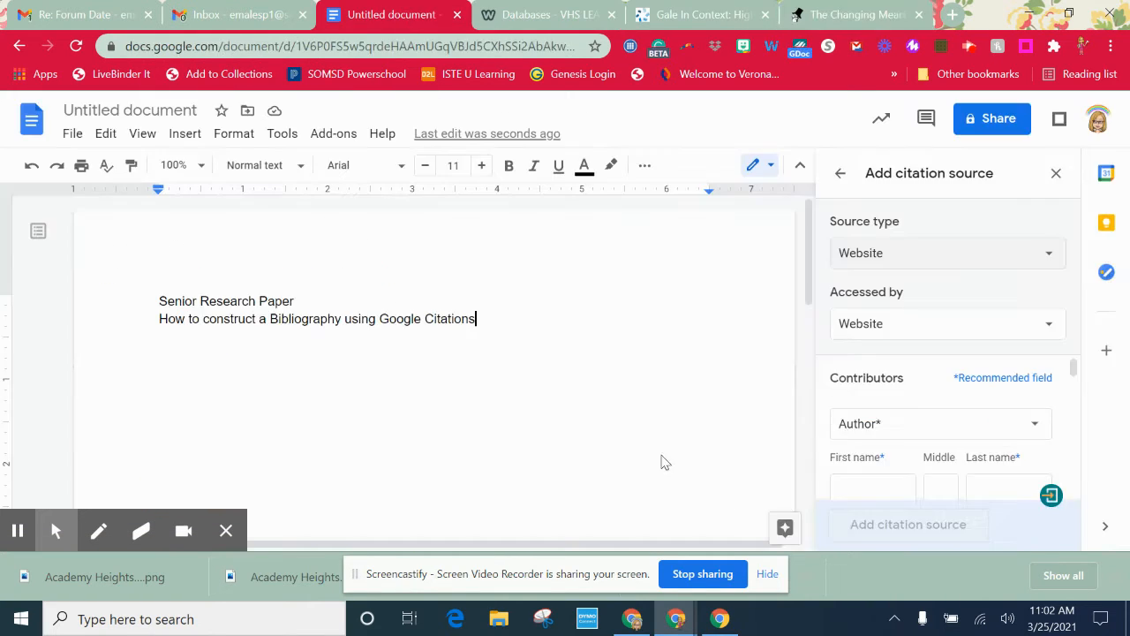
scroll(881, 424, down, 1)
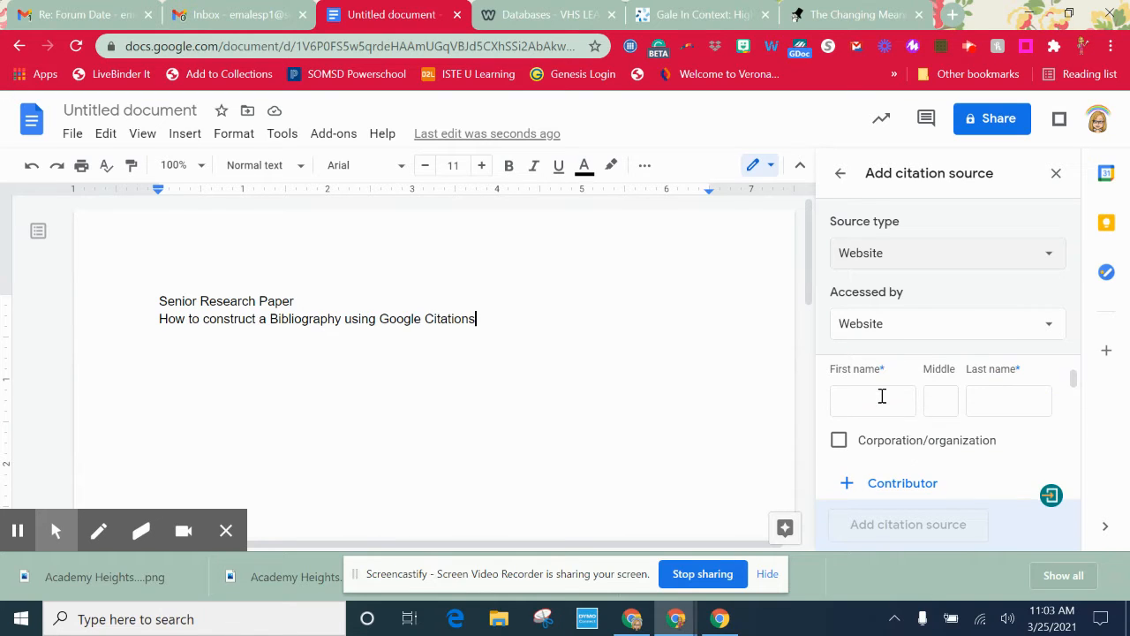
click(881, 396)
text(Lo)
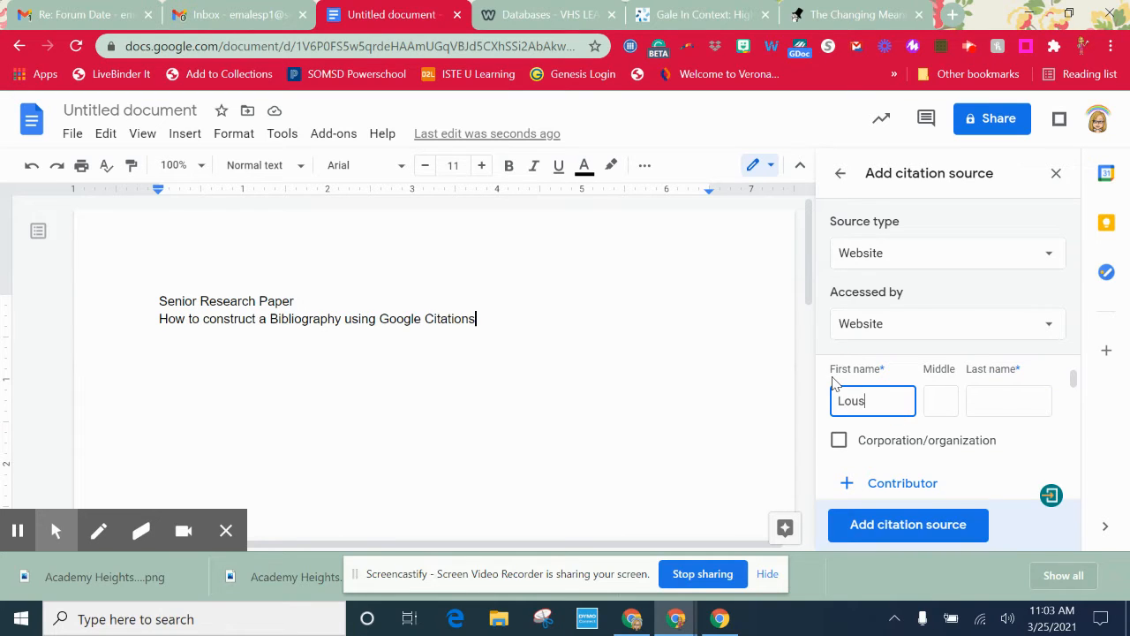
text(us)
key(Tab)
key(Tab)
- Paste the copied author name as the last name and delete the first name from it, keeping only the surname
click(1032, 406)
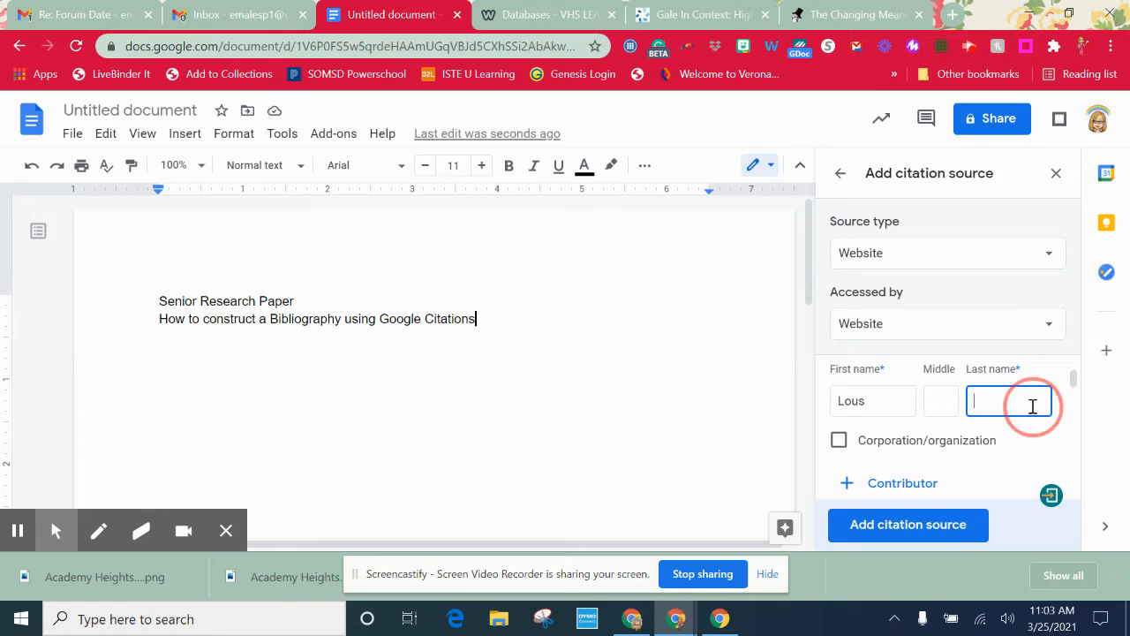
right_click(1032, 406)
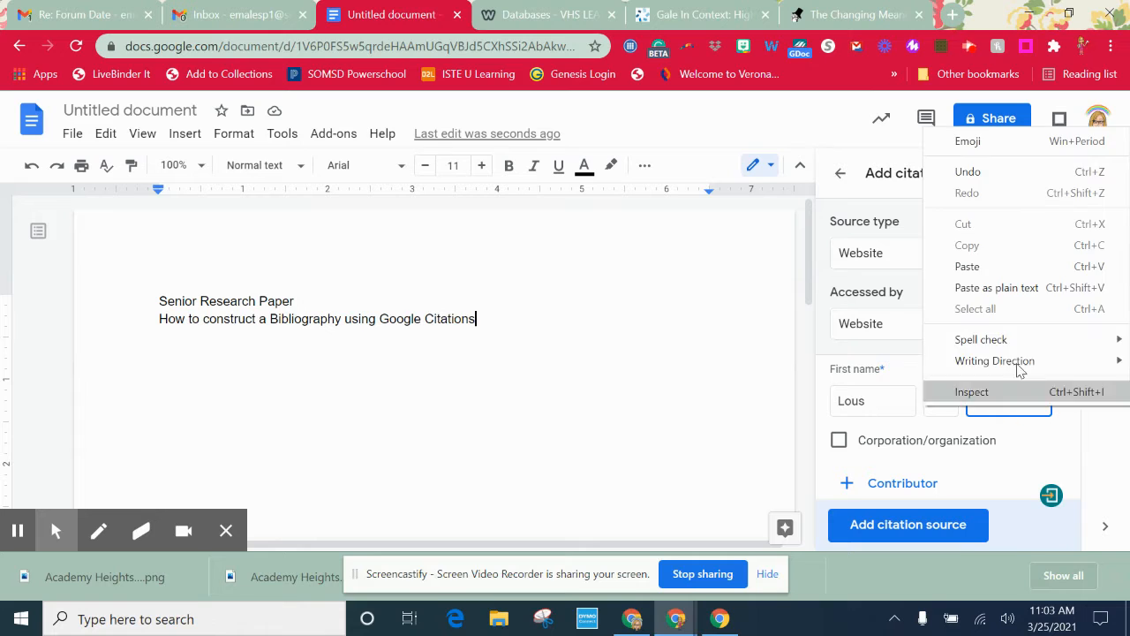
click(971, 267)
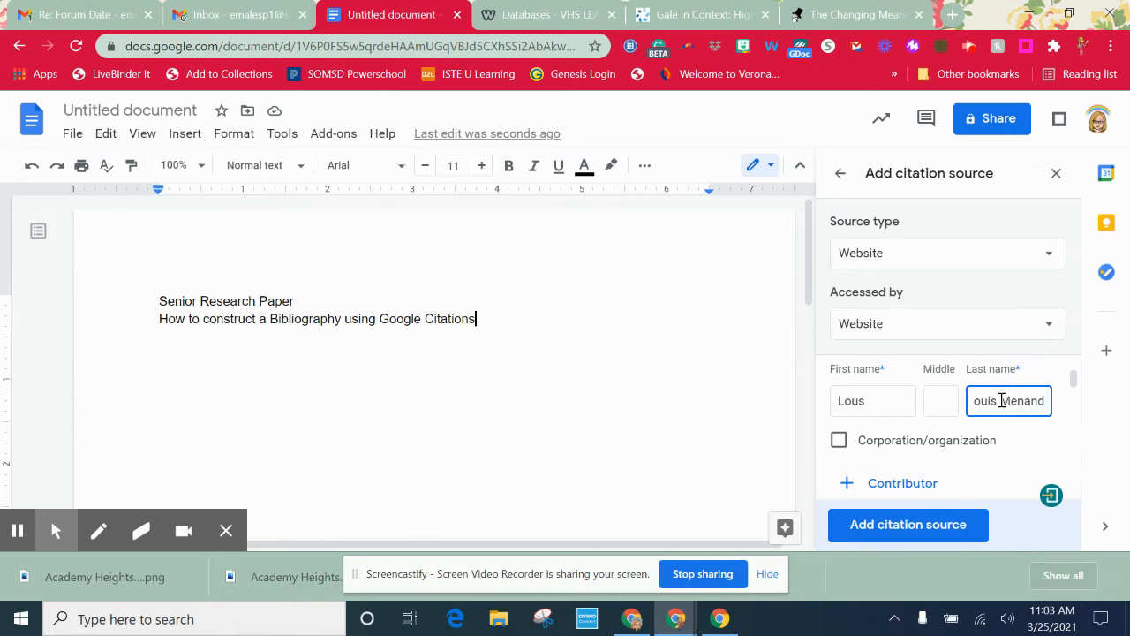
key(BackSpace)
key(BackSpace)
key(BackSpace)
key(BackSpace)
key(BackSpace)
key(BackSpace)
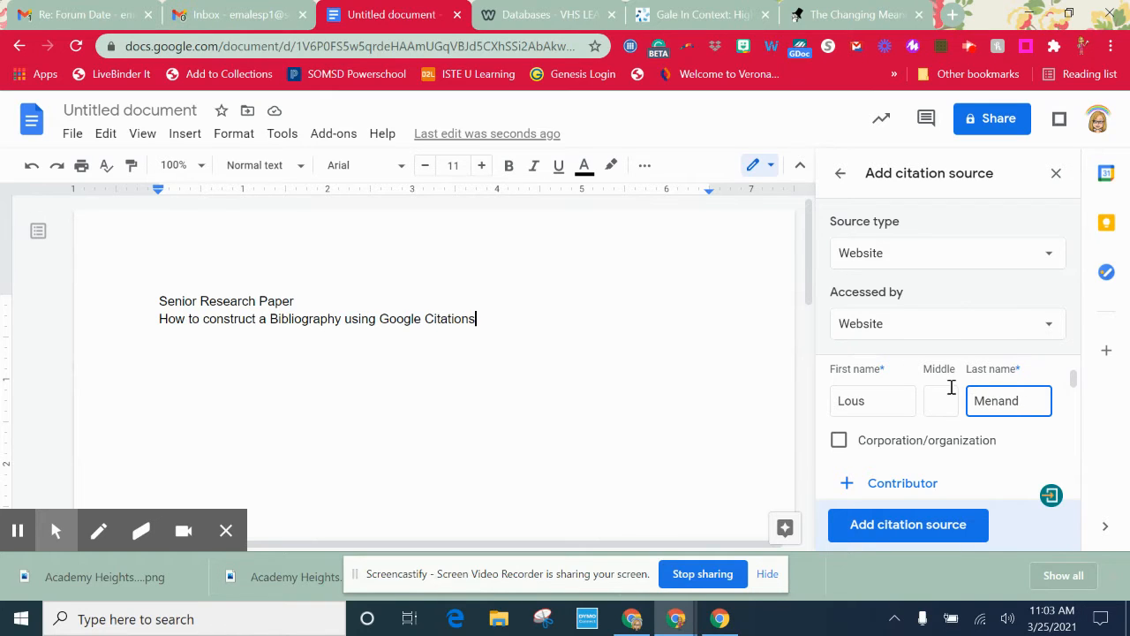
- Copy the headline "The Changing Meaning of Affirmative Action" from the New Yorker article into the citation's Title field
scroll(903, 396, down, 1)
click(883, 479)
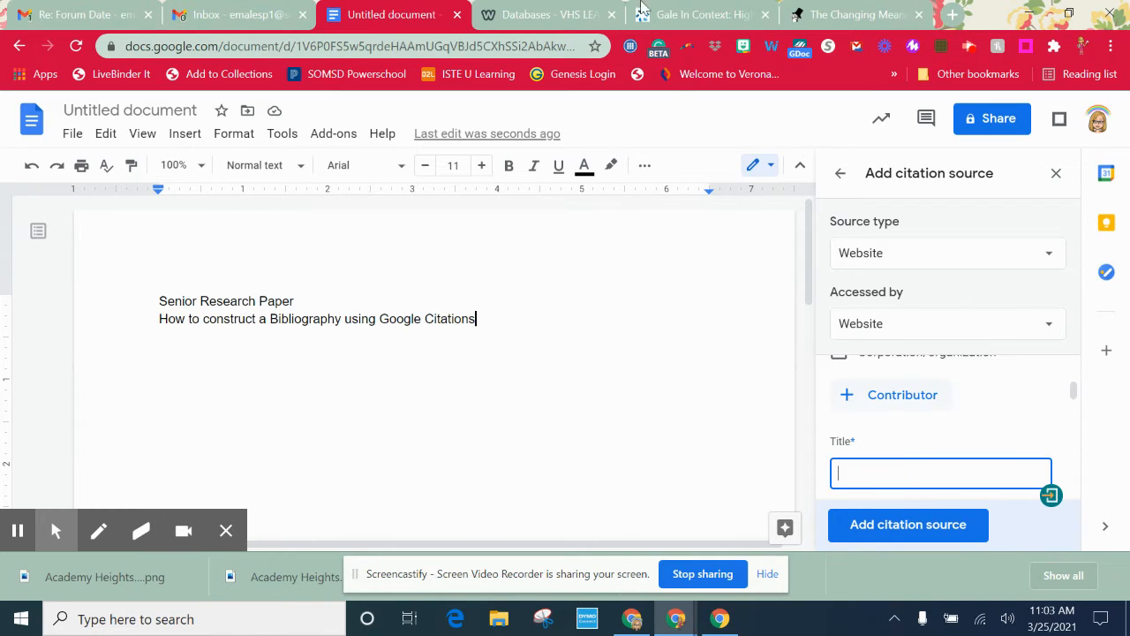
click(828, 15)
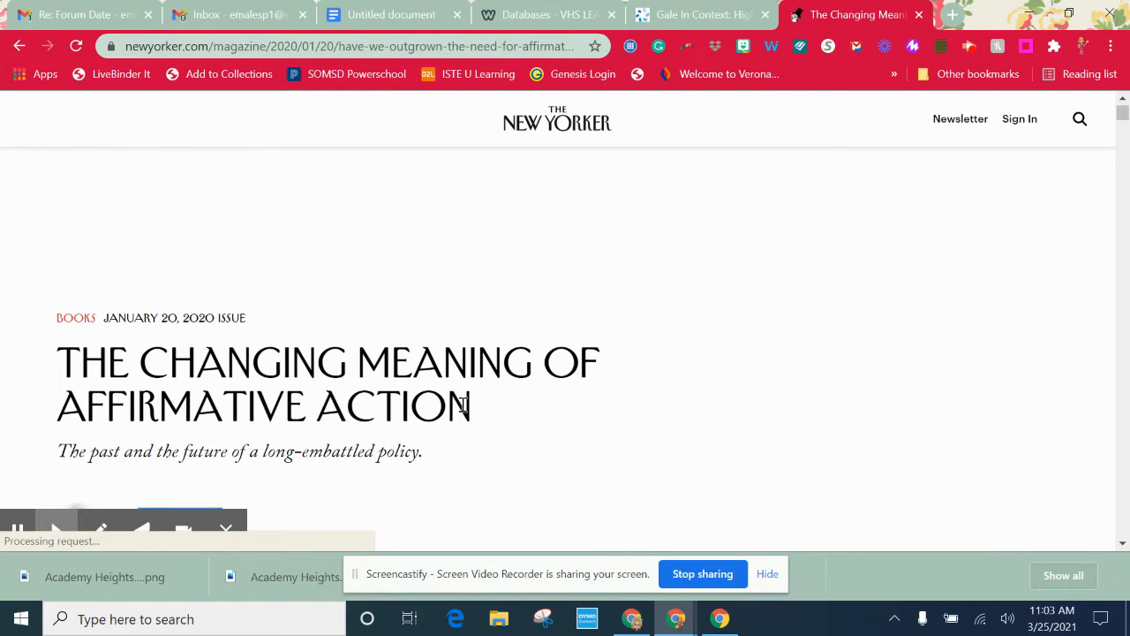
drag(468, 404, 89, 367)
right_click(89, 366)
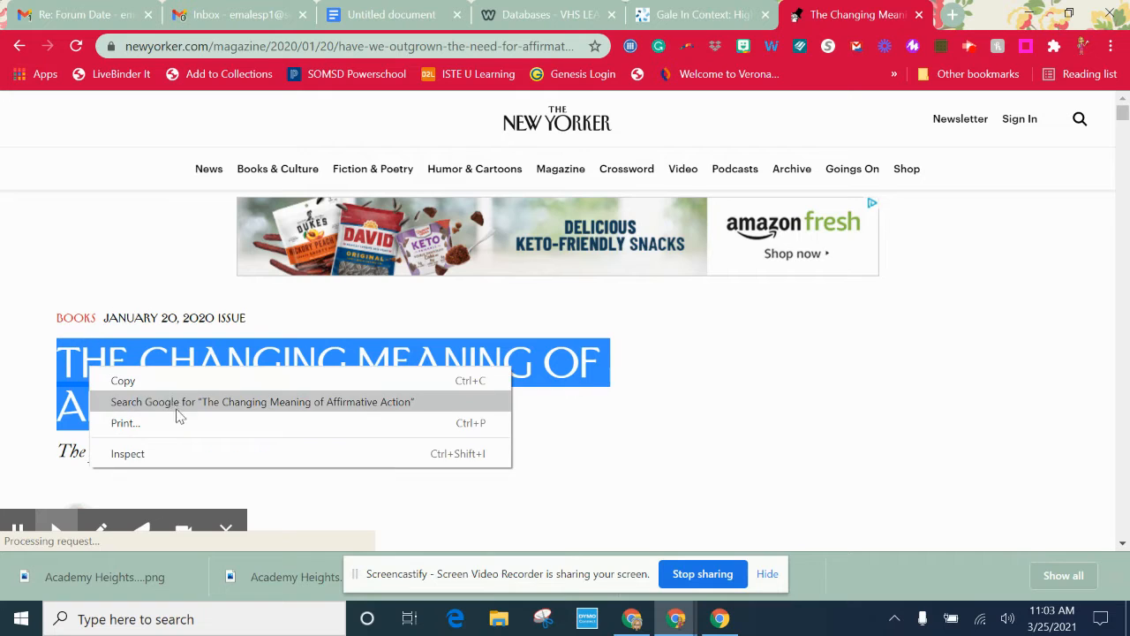
click(124, 379)
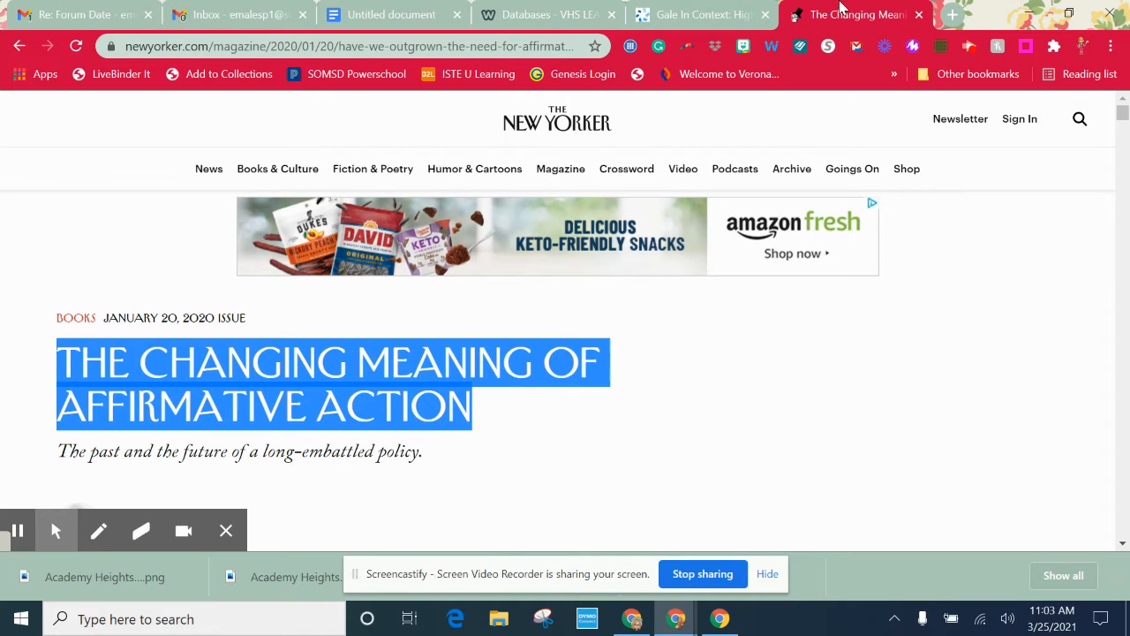
click(415, 19)
right_click(859, 464)
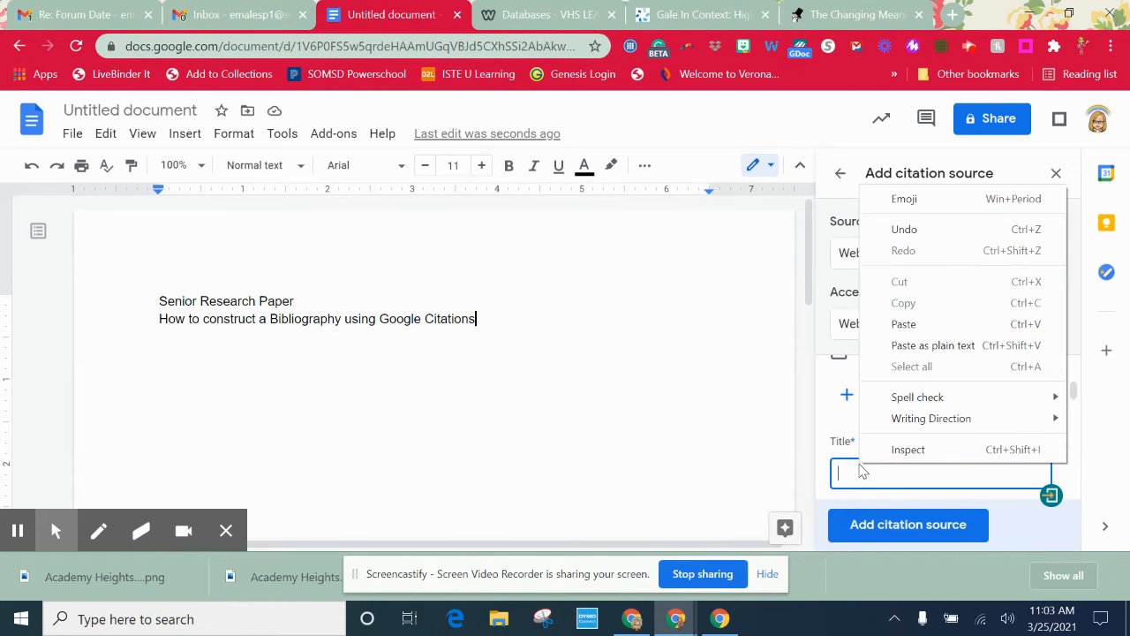
click(918, 323)
- Set the citation's website title to "The New Yorker", checking the name against the article page
scroll(940, 417, down, 1)
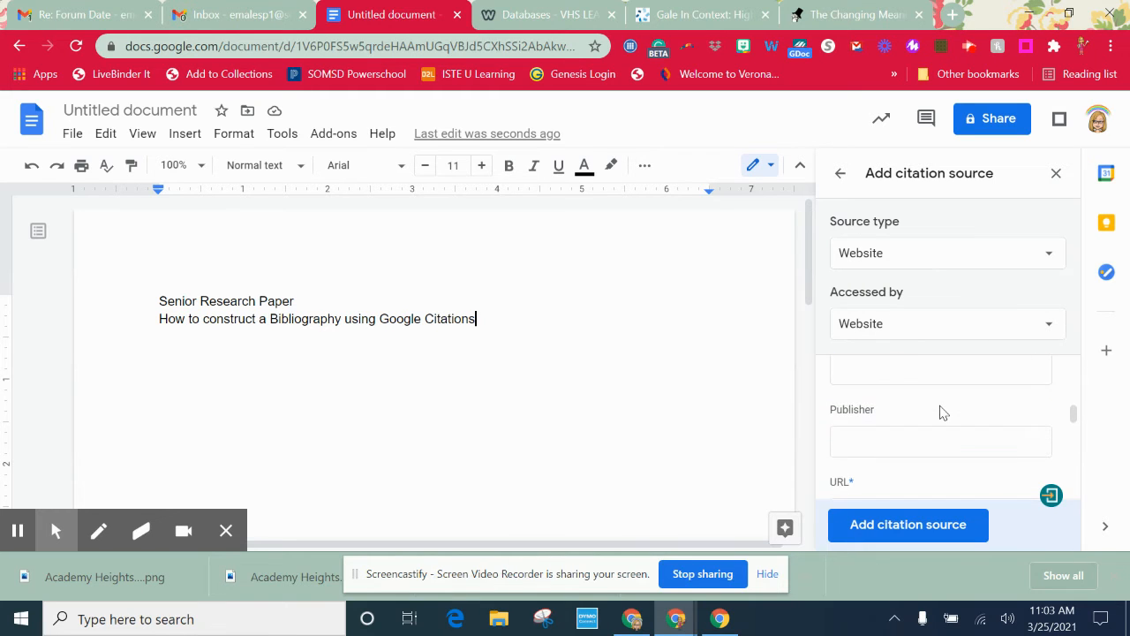
scroll(938, 409, up, 1)
click(900, 465)
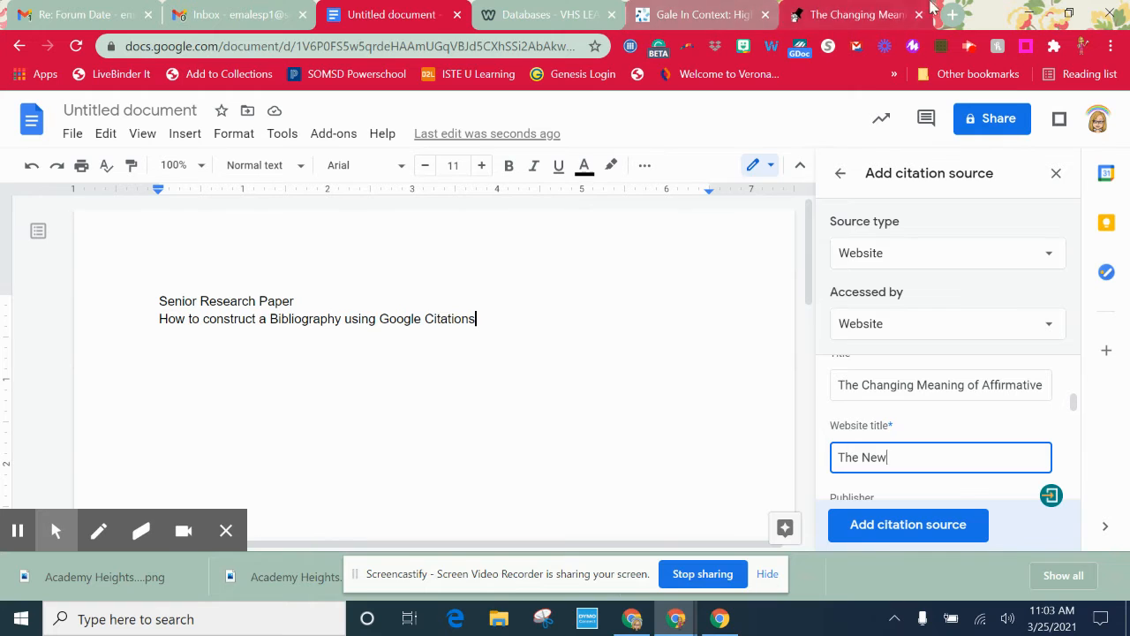
click(880, 16)
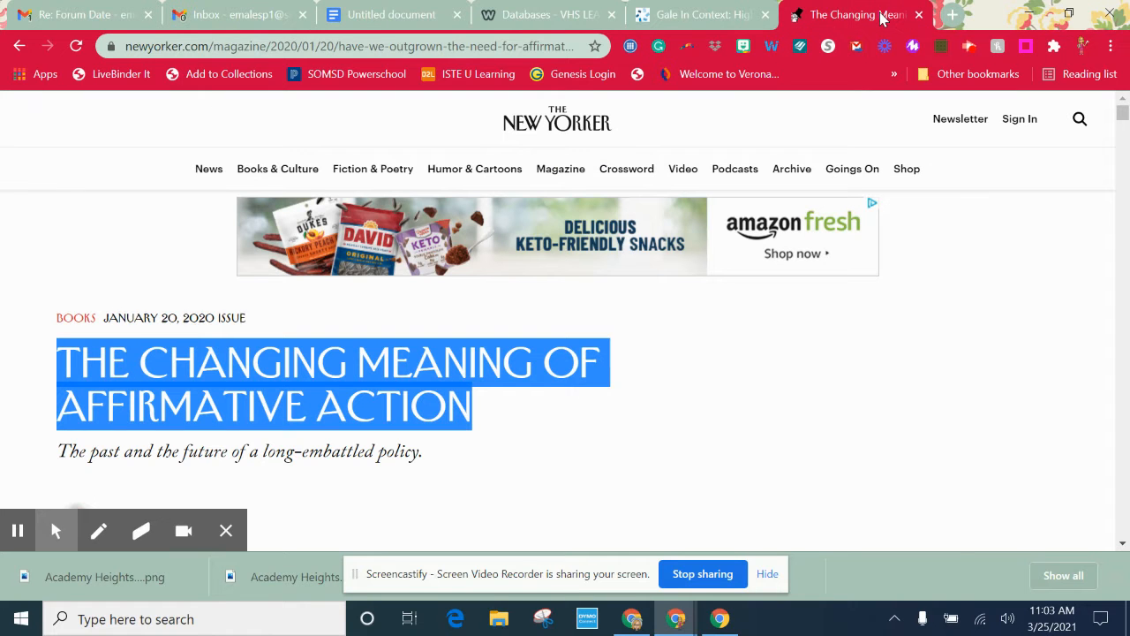
click(678, 18)
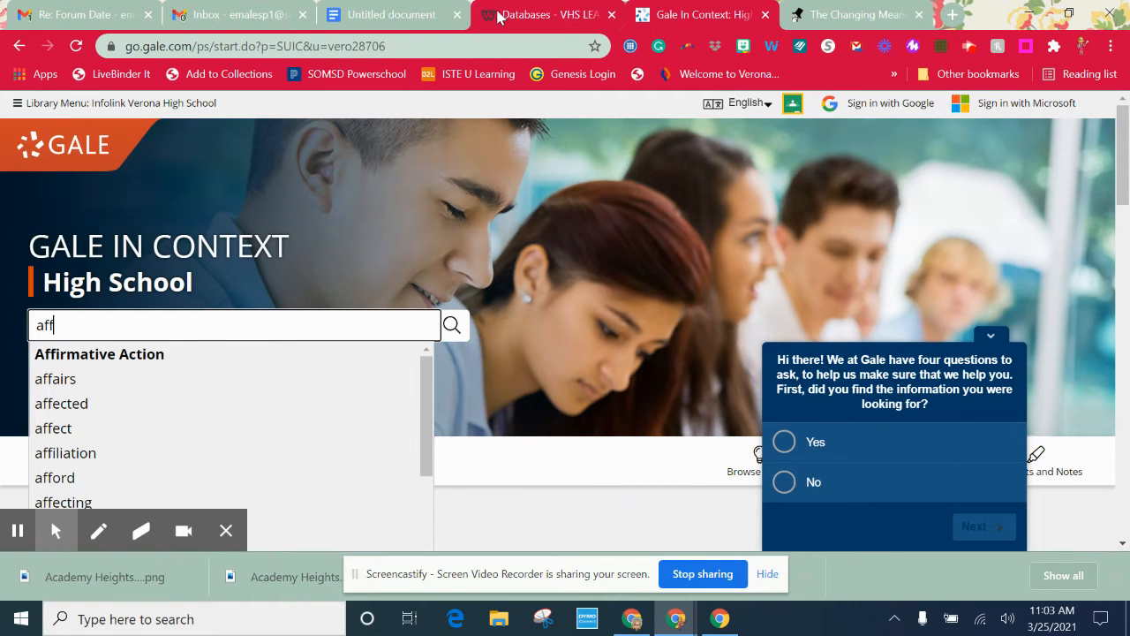
click(503, 18)
click(353, 11)
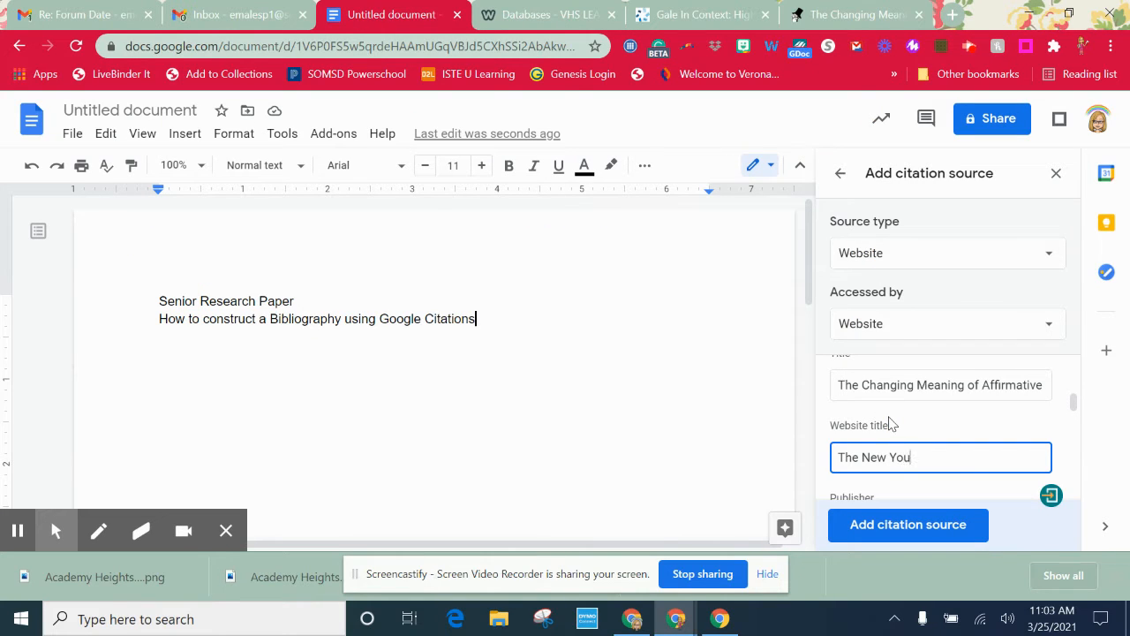
key(BackSpace)
- Copy the New Yorker article's web address and paste it into the citation's URL field
scroll(890, 424, down, 2)
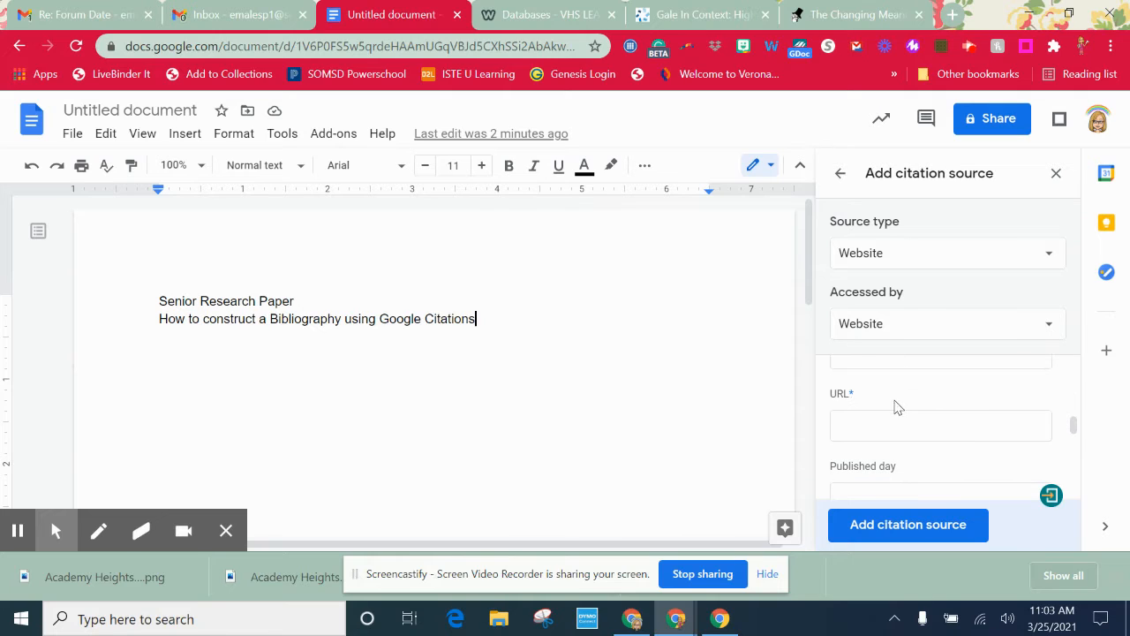
scroll(893, 406, up, 1)
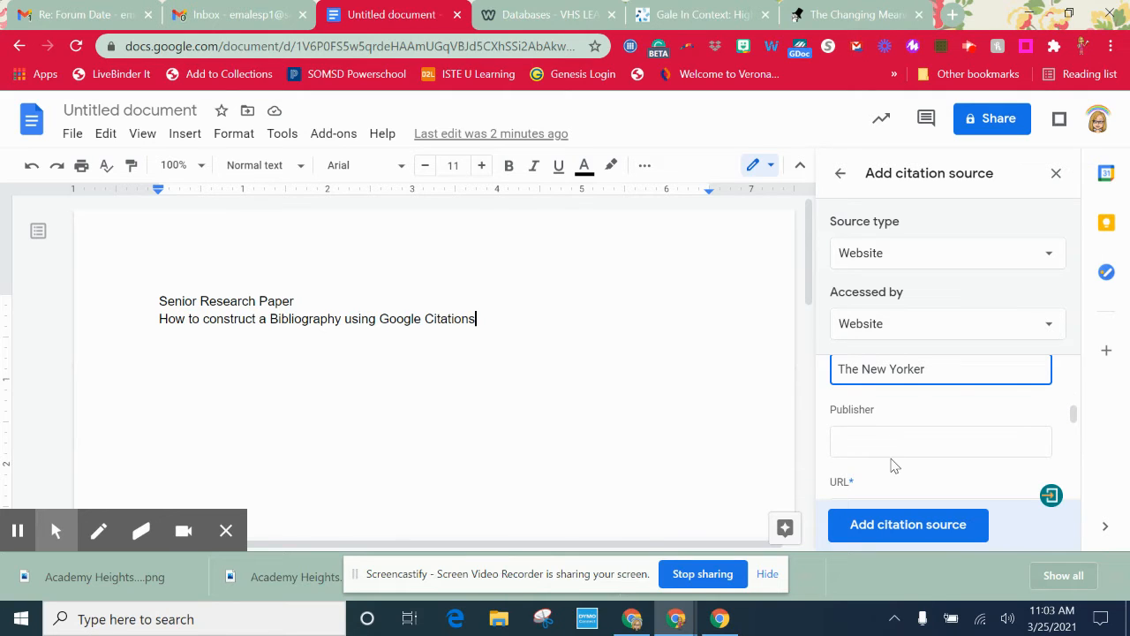
scroll(893, 466, down, 1)
click(870, 426)
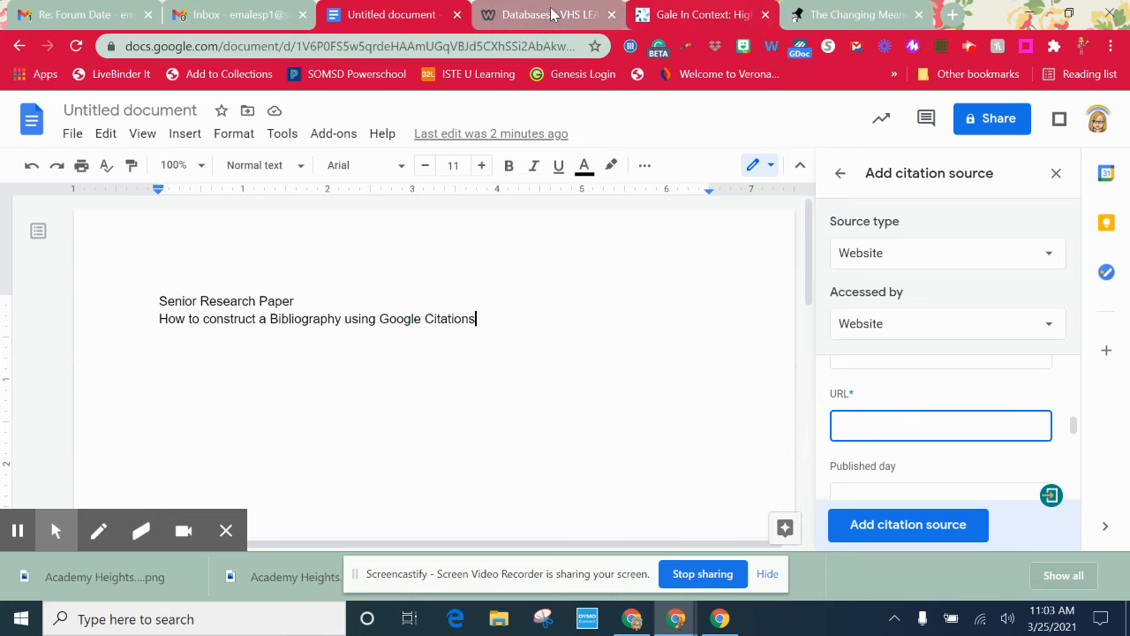
click(803, 14)
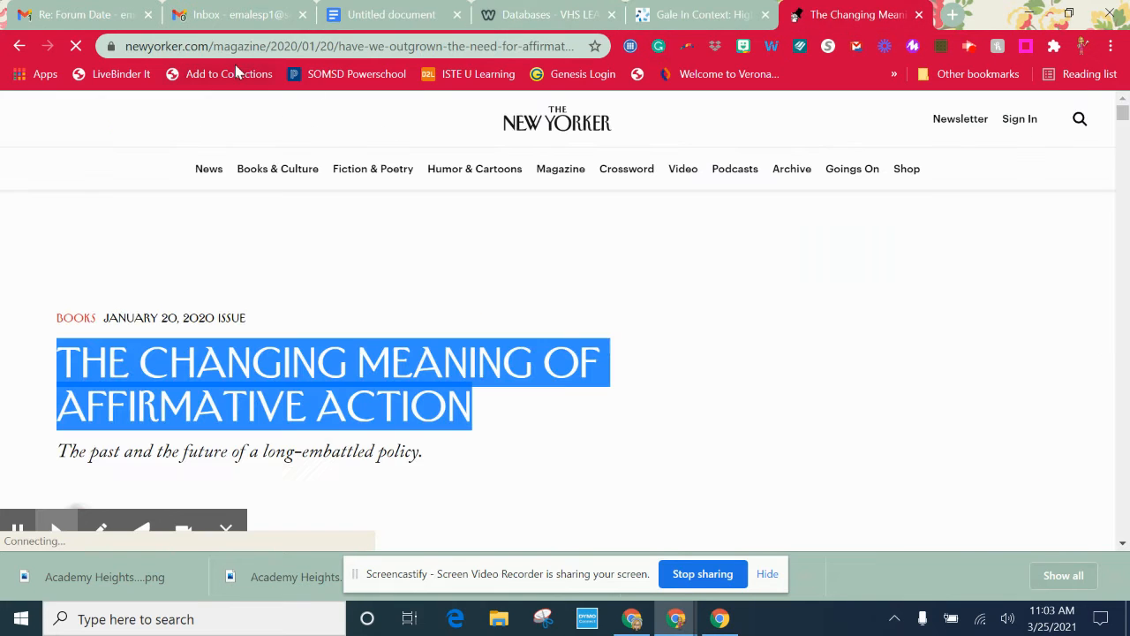
click(227, 48)
right_click(227, 54)
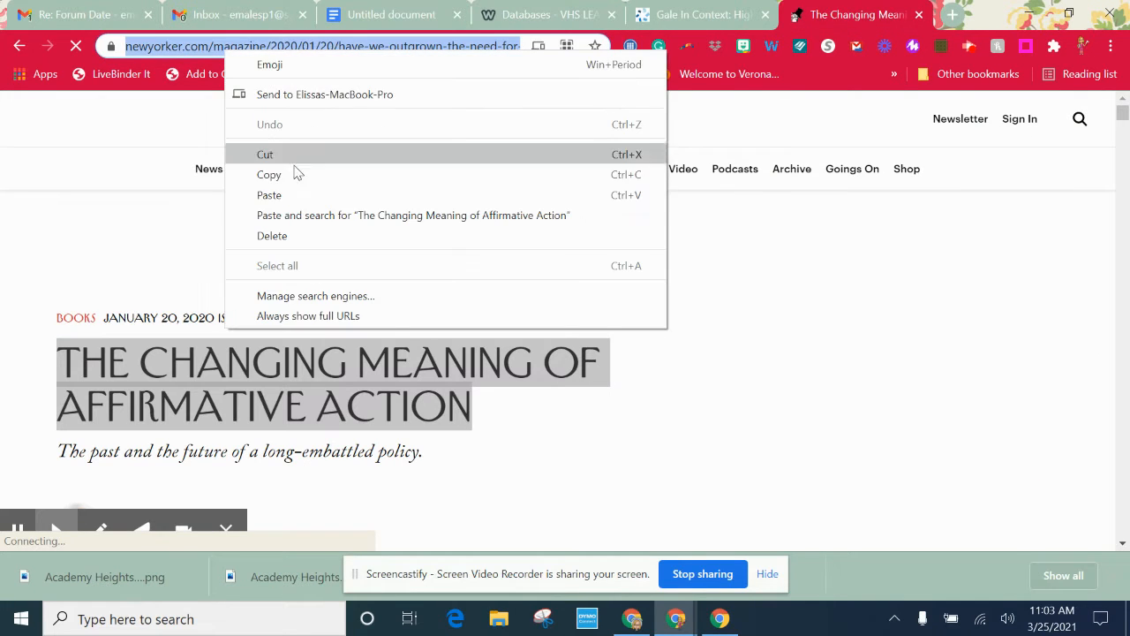
click(308, 173)
click(358, 12)
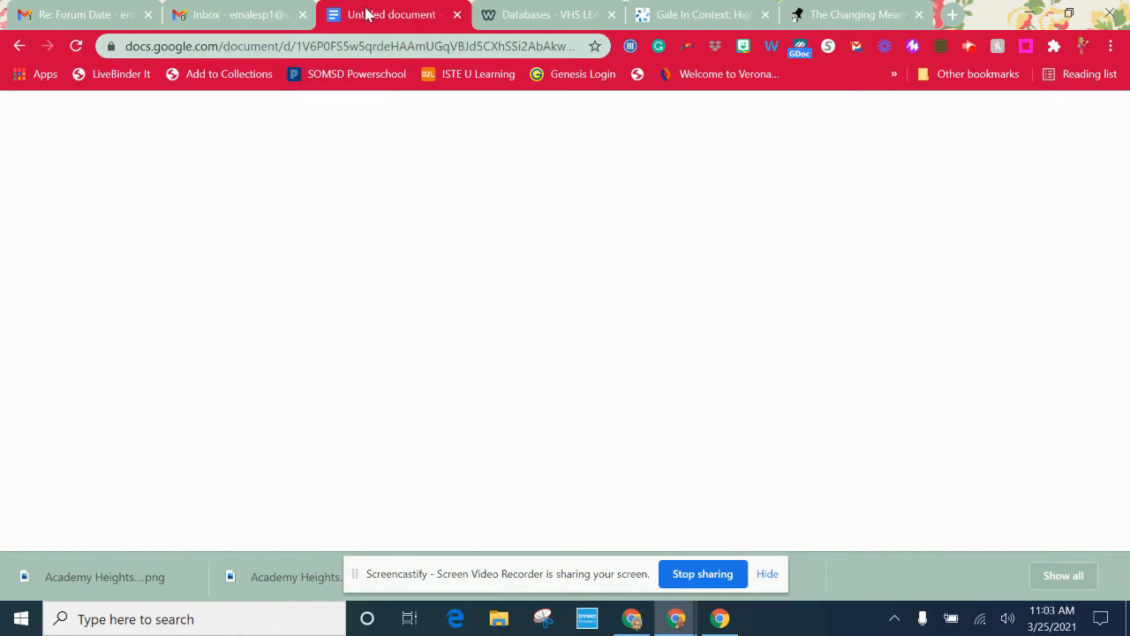
right_click(864, 431)
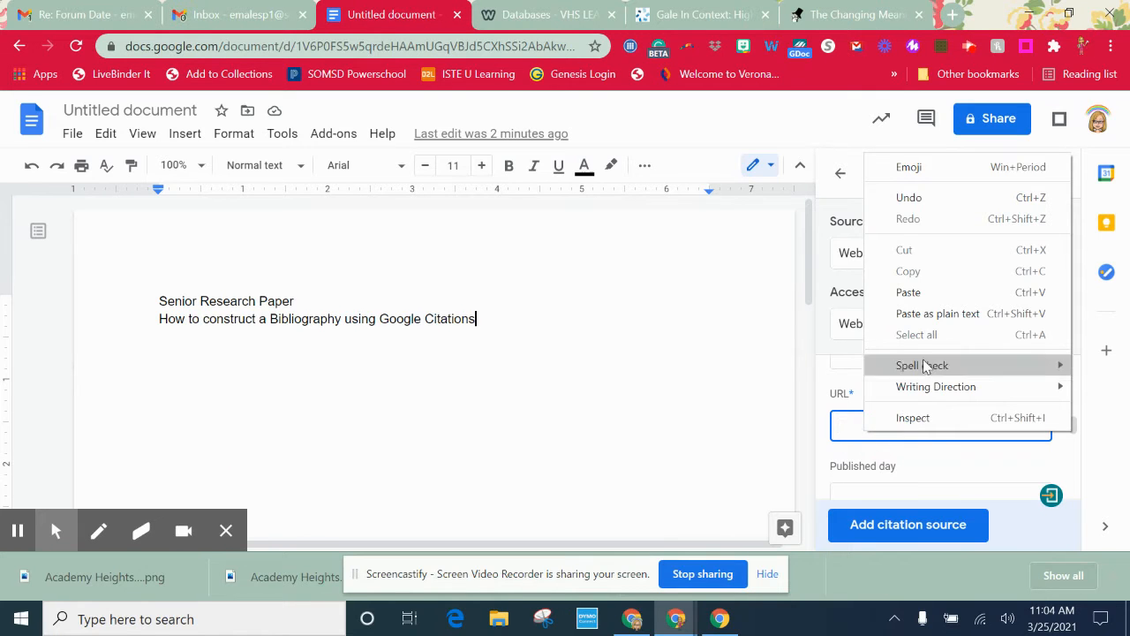
click(909, 292)
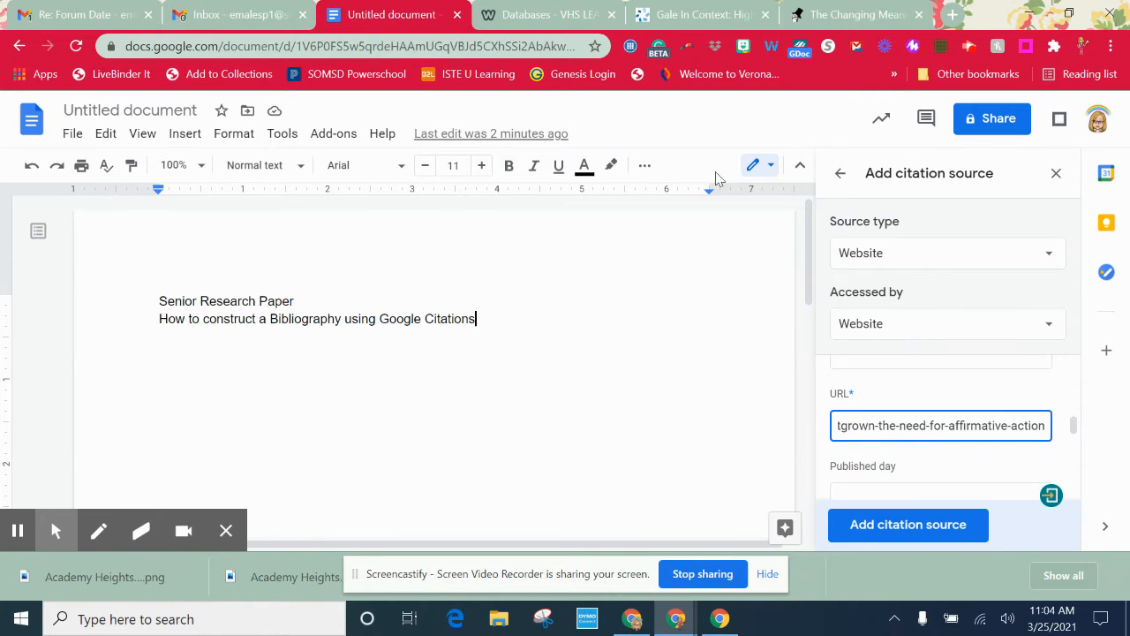
- Check the publication date on the New Yorker article and set the citation's published day to 13
click(849, 14)
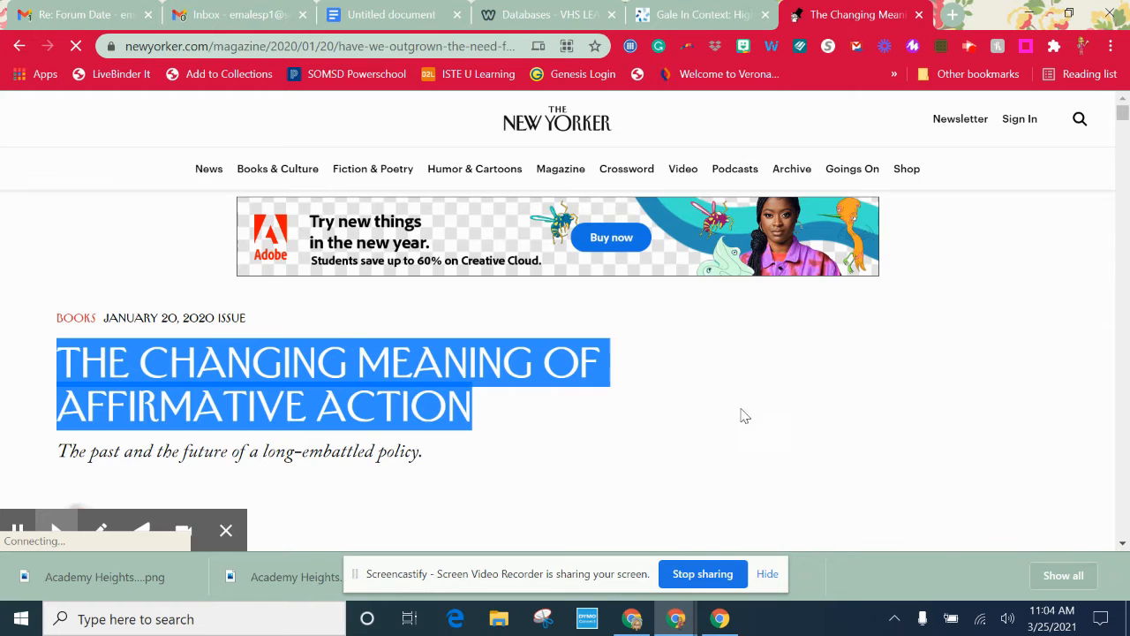
scroll(739, 414, down, 5)
scroll(710, 362, up, 3)
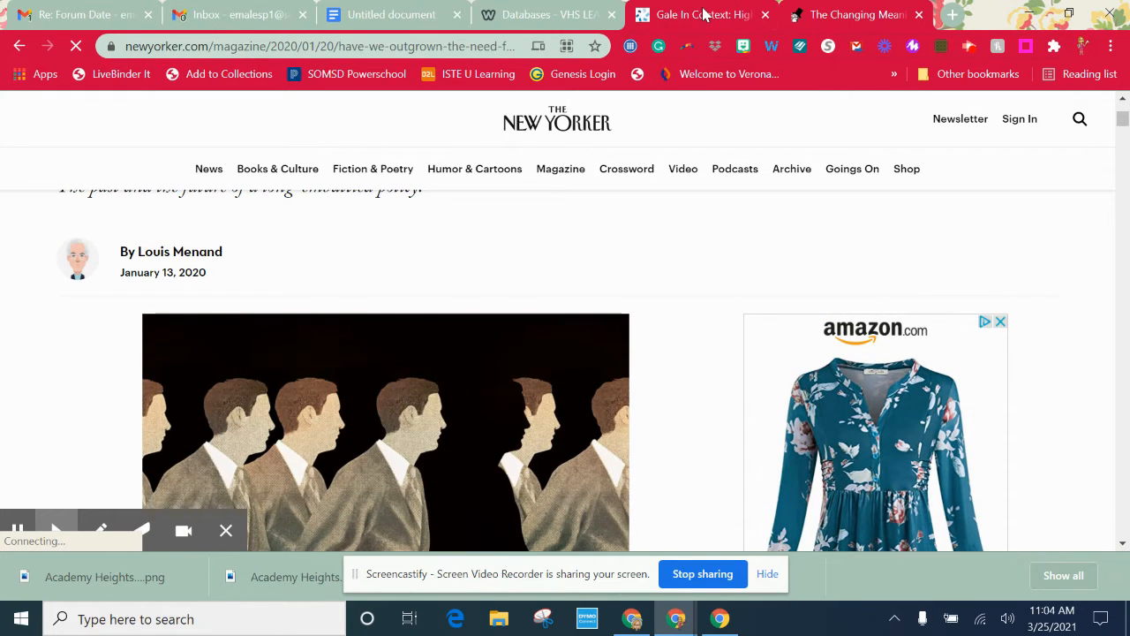
click(420, 22)
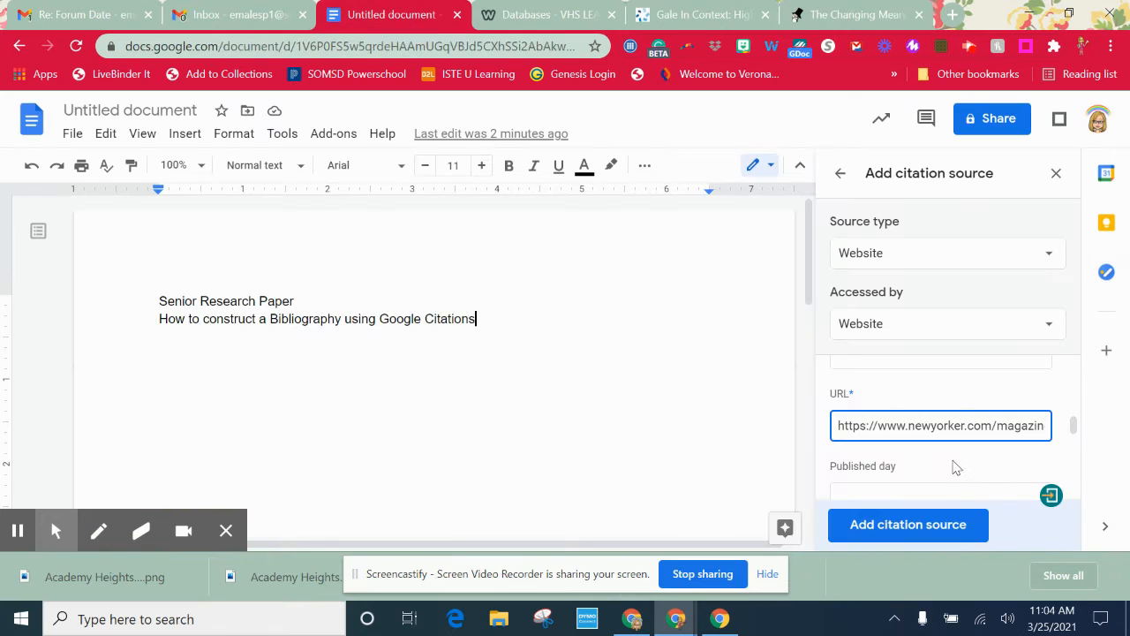
scroll(918, 442, down, 2)
click(899, 413)
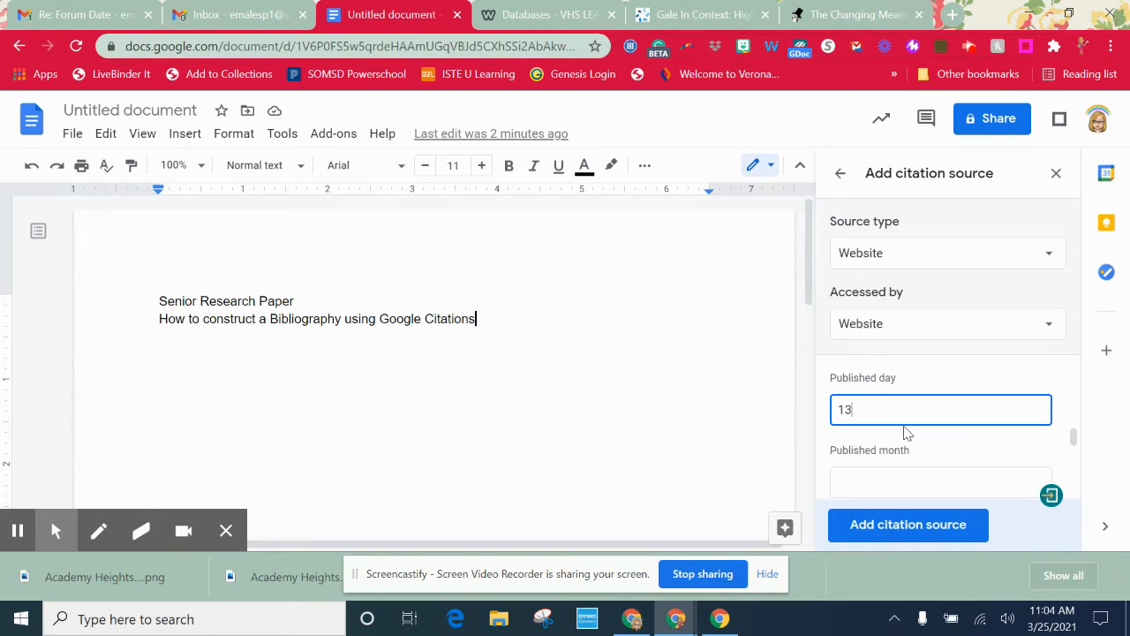
- Set the citation's published month to January and its published year to 2020
scroll(904, 433, down, 3)
scroll(906, 408, up, 4)
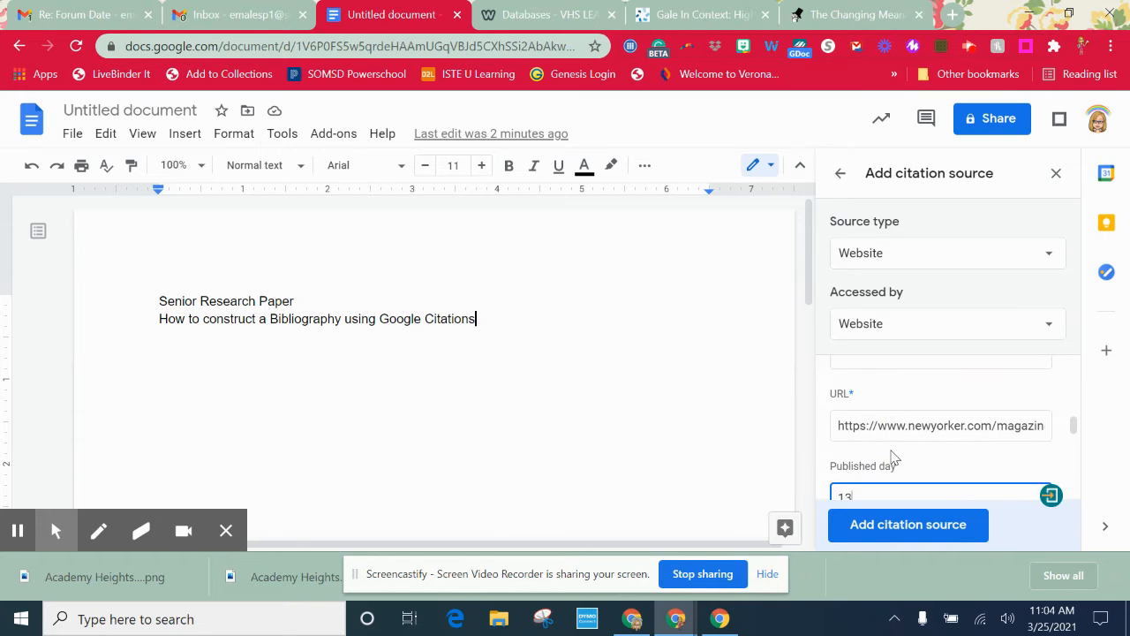
scroll(894, 457, down, 1)
click(903, 469)
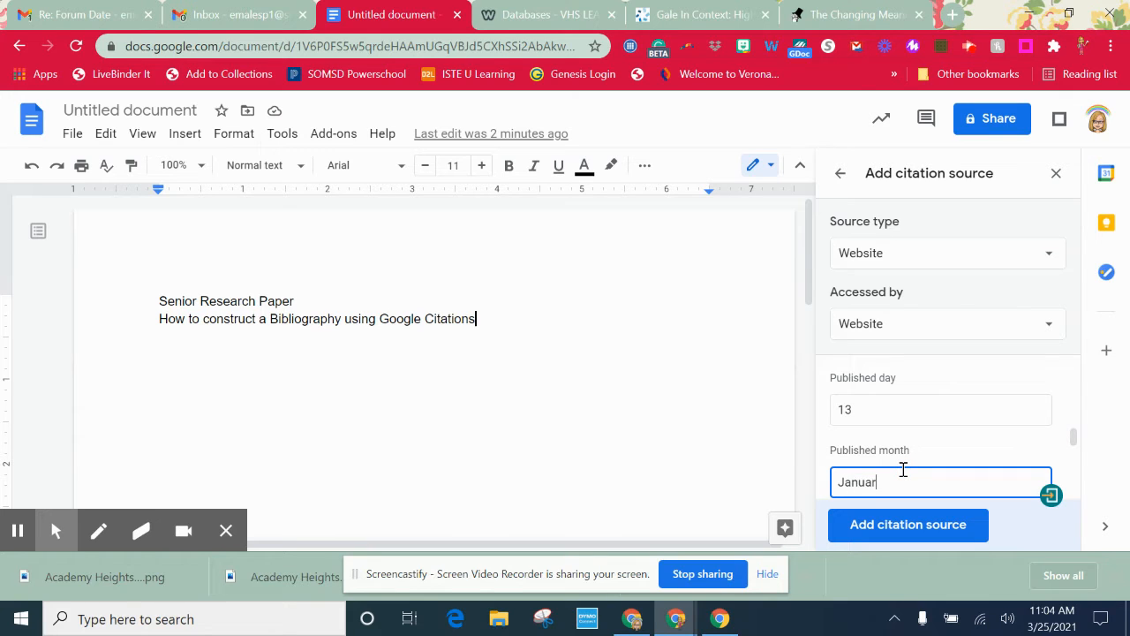
scroll(901, 469, down, 2)
scroll(895, 432, up, 1)
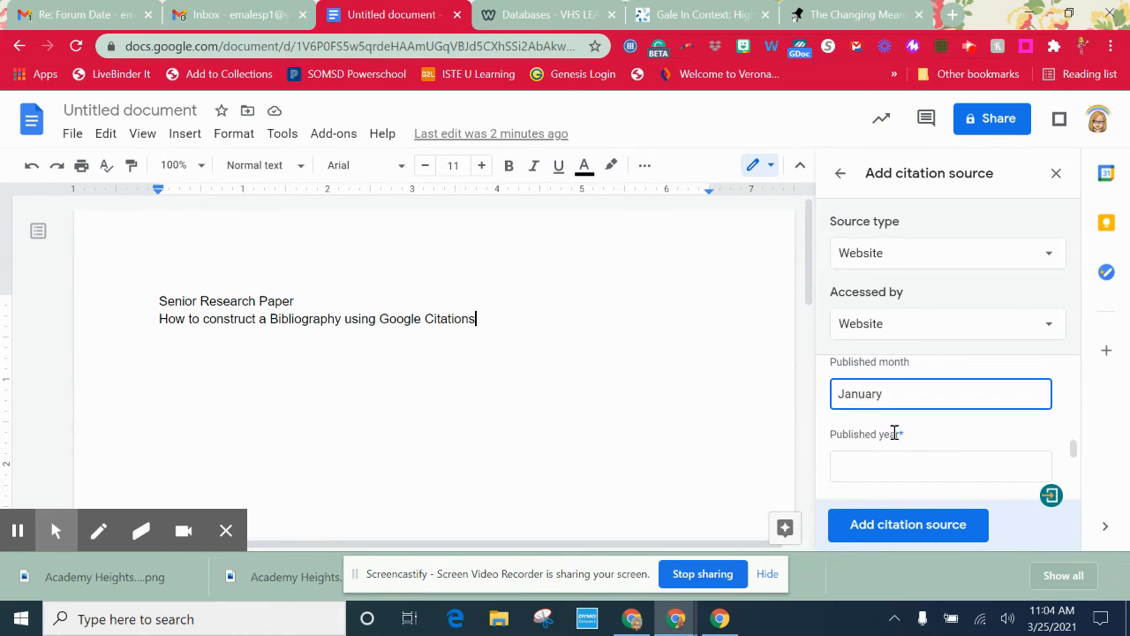
click(884, 469)
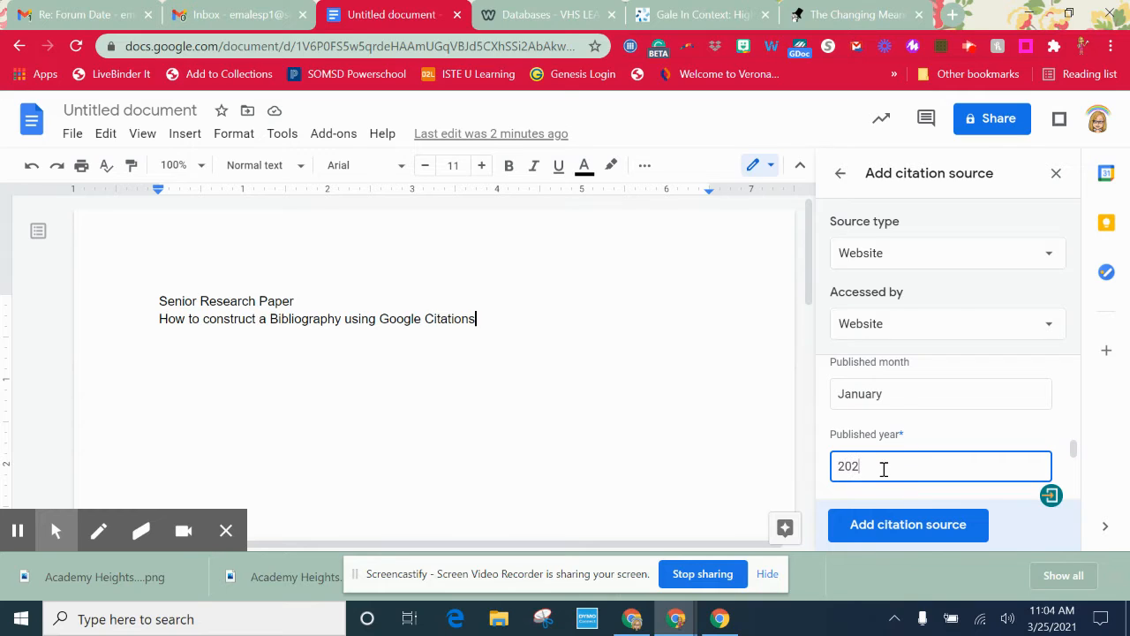
- Set the website citation's accessed day to 25, removing any month or year text from the field
scroll(869, 452, down, 1)
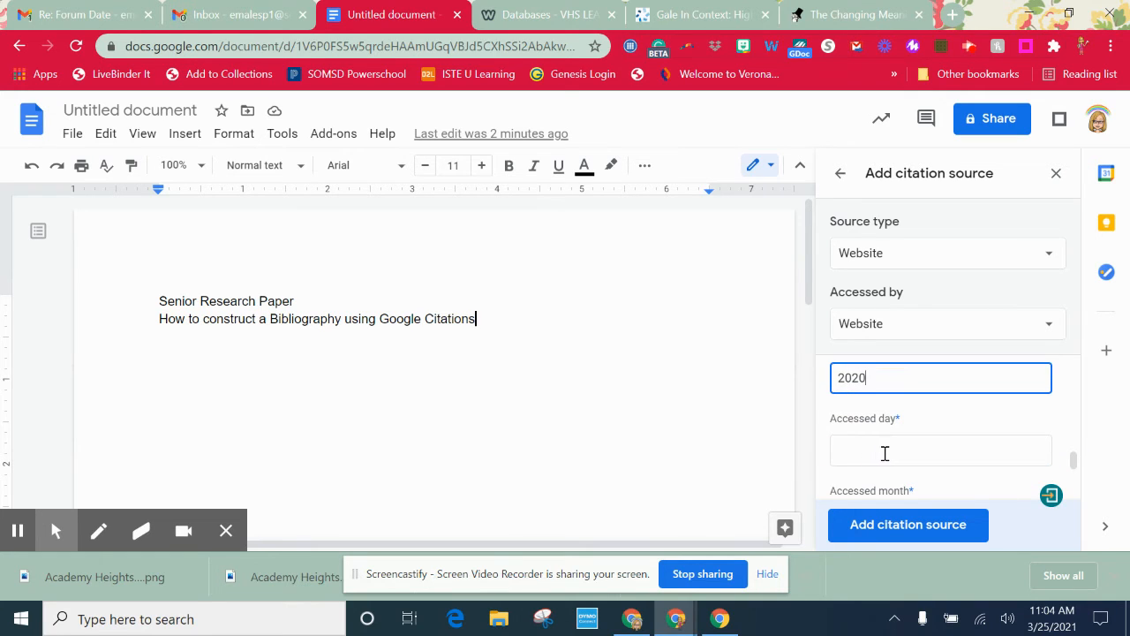
click(884, 453)
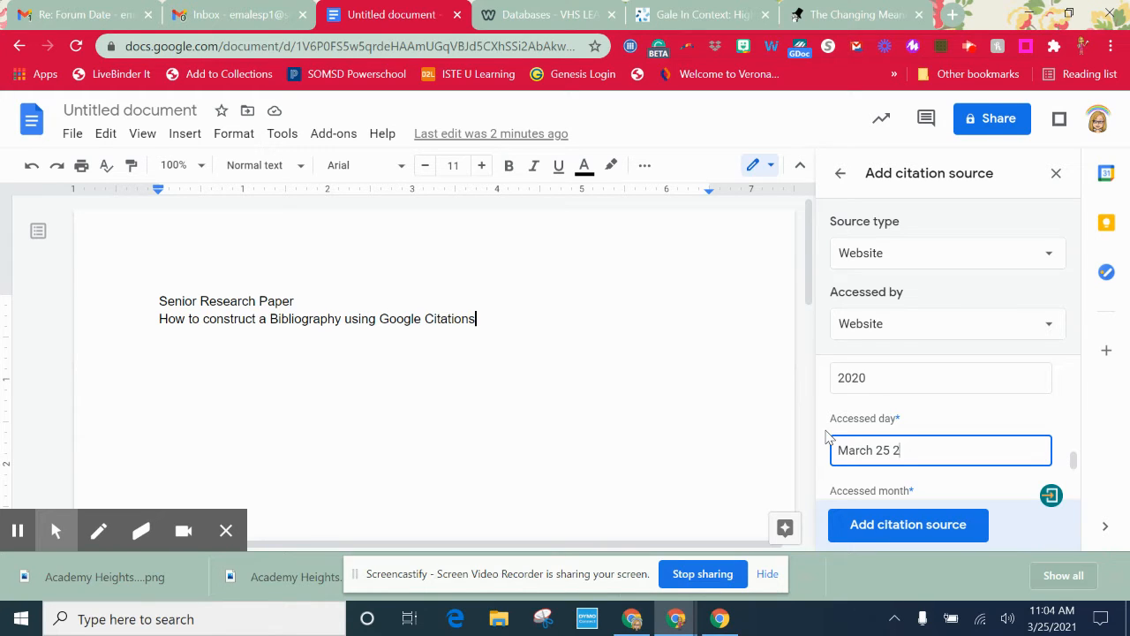
key(BackSpace)
key(BackSpace)
key(BackSpace)
key(BackSpace)
scroll(861, 403, down, 2)
scroll(895, 386, up, 2)
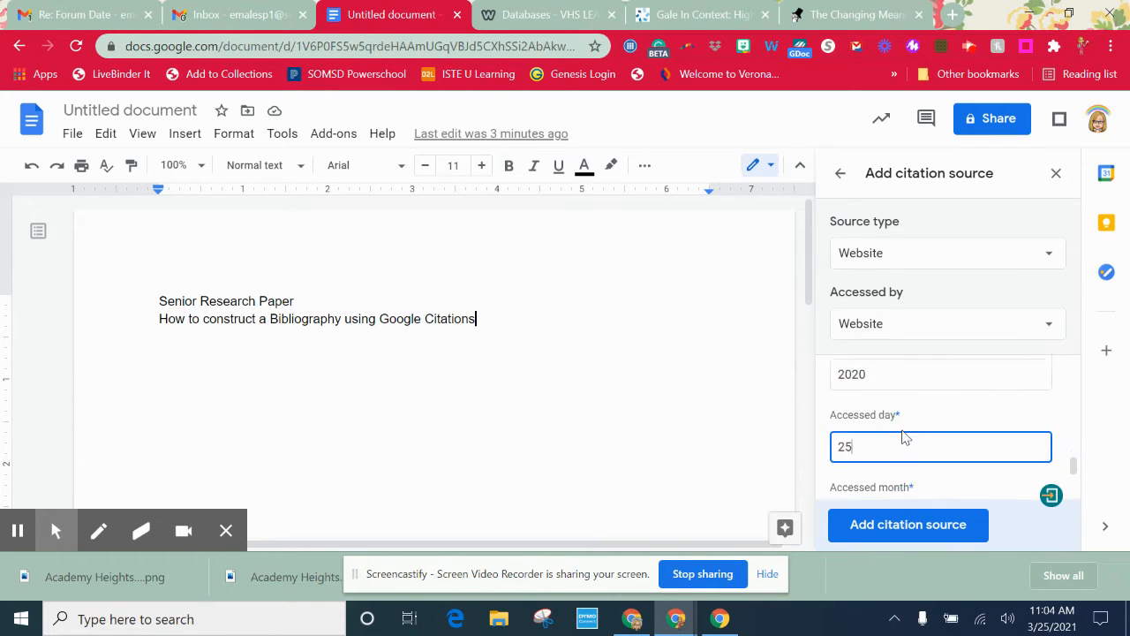
- Set the accessed month to March and the accessed year to 2021, and add the website source to the citations
scroll(902, 433, down, 1)
click(899, 429)
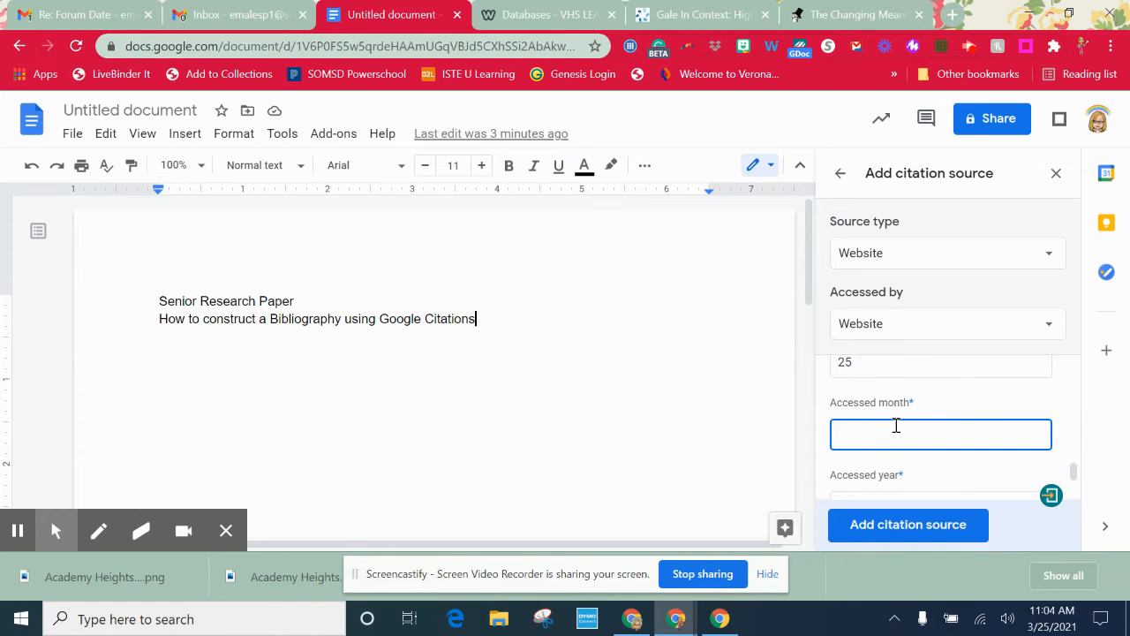
scroll(867, 411, down, 1)
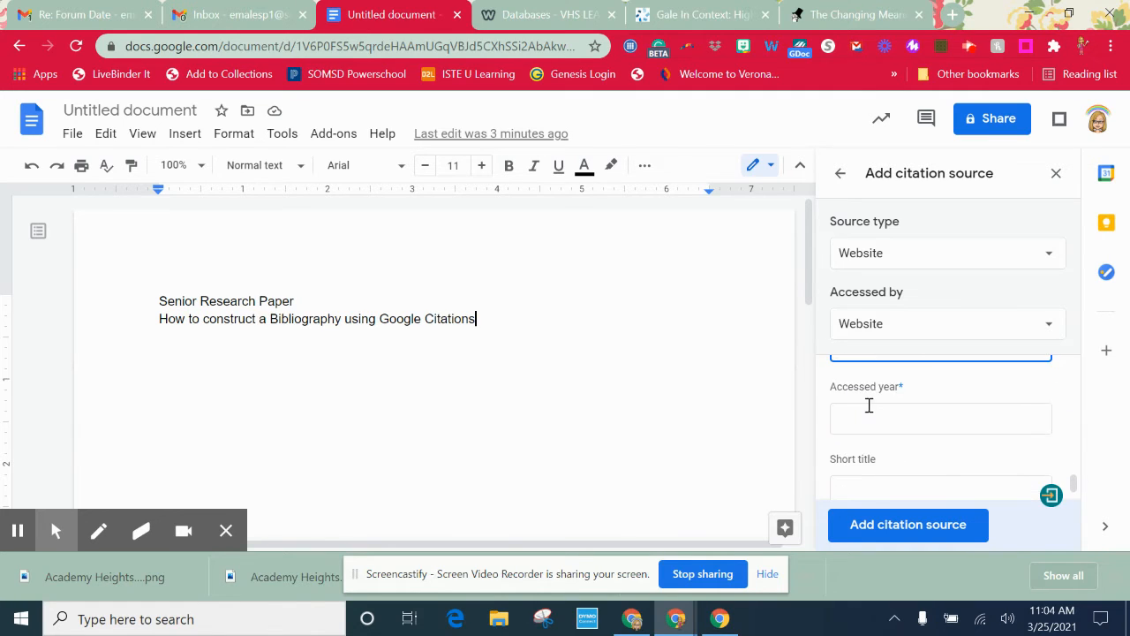
click(876, 405)
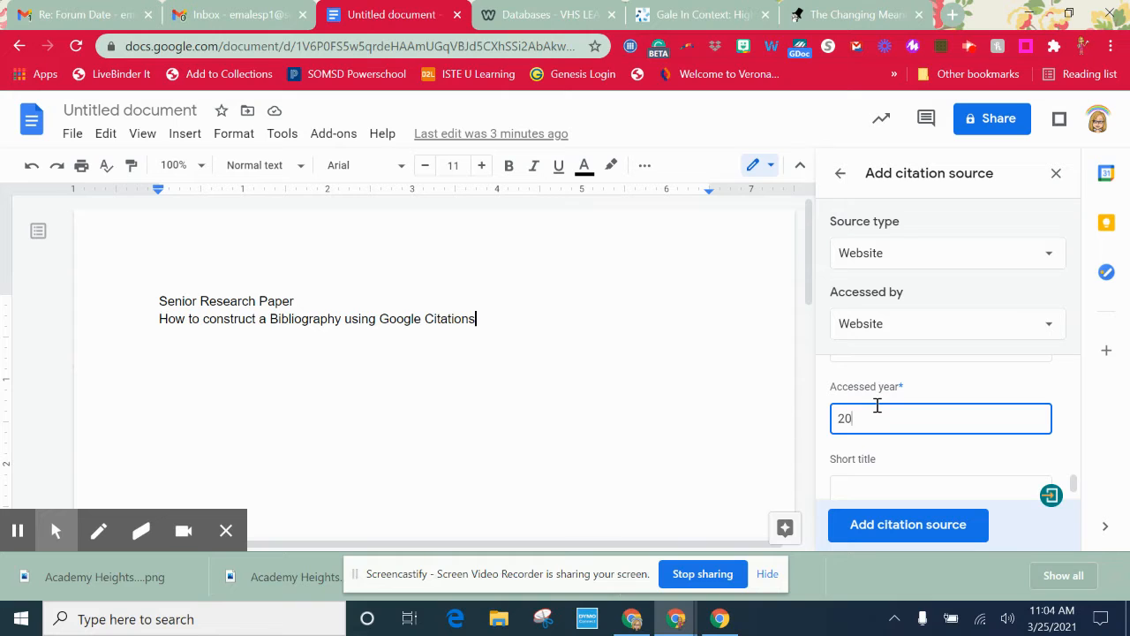
scroll(876, 405, down, 1)
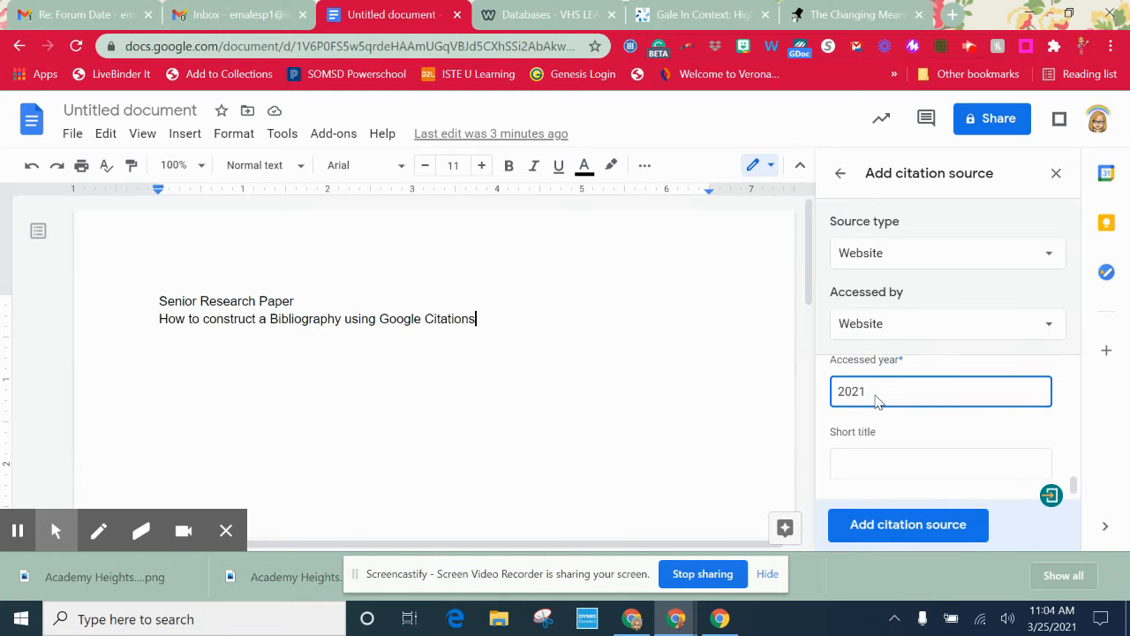
click(900, 524)
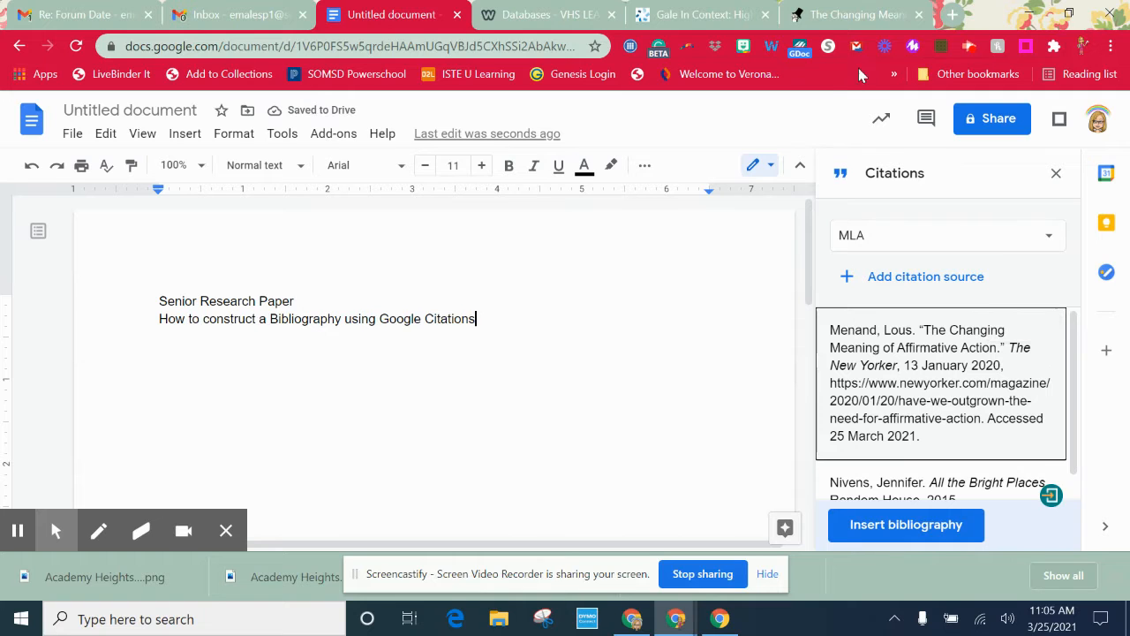
- Search Gale In Context: High School for Affirmative Action and open the featured article "Should Affirmative Action Be Eliminated?"
click(720, 17)
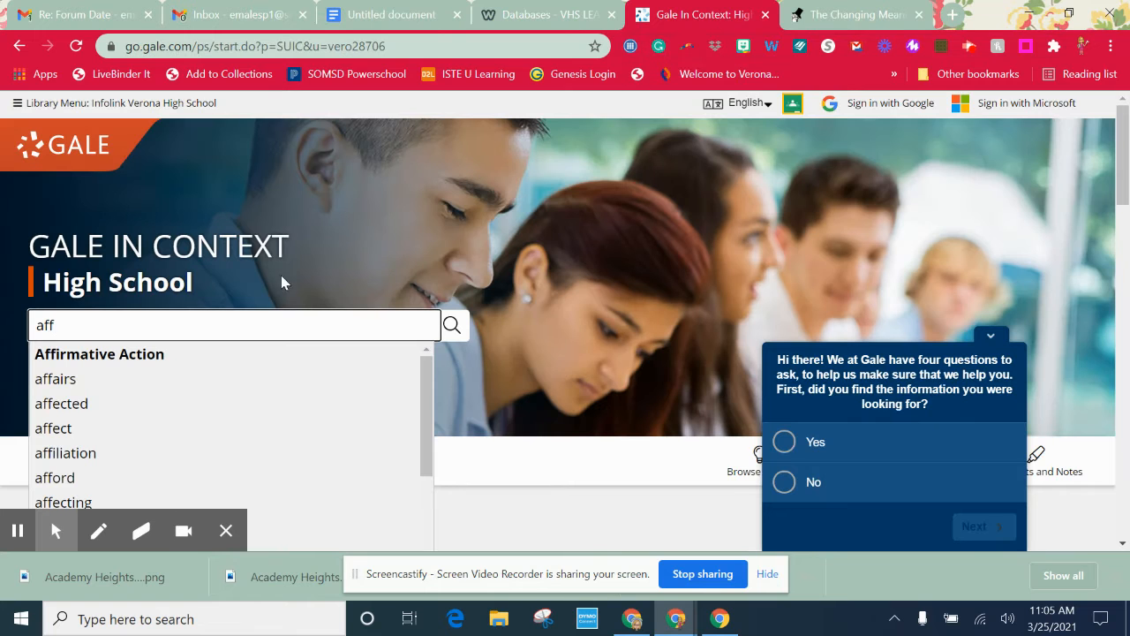
click(101, 355)
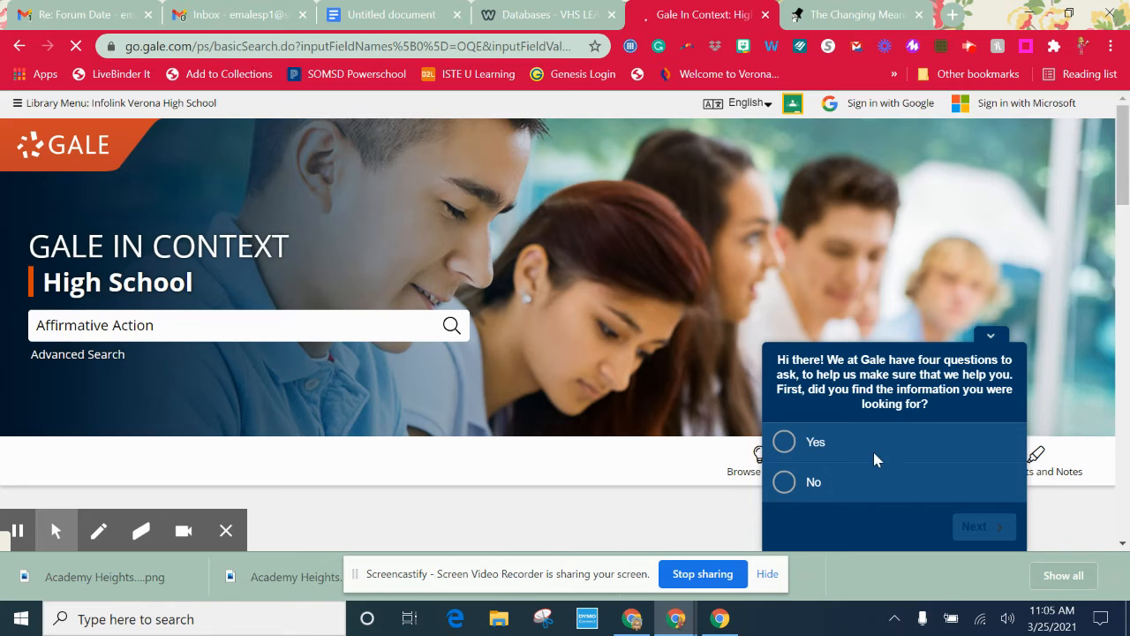
scroll(647, 399, down, 1)
scroll(647, 399, down, 3)
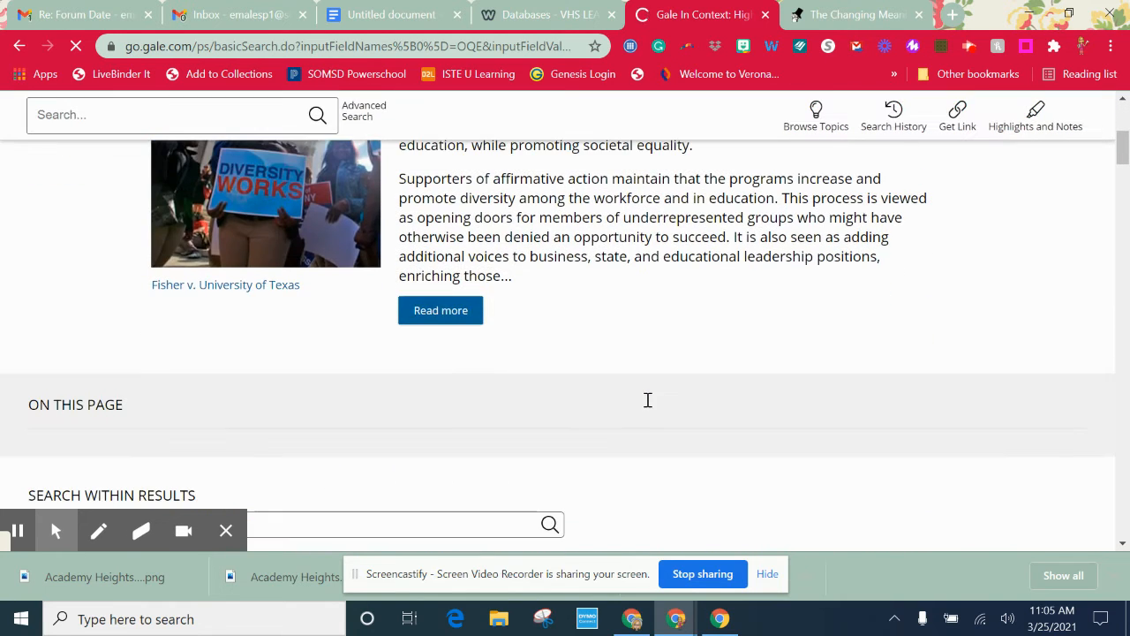
scroll(618, 406, down, 4)
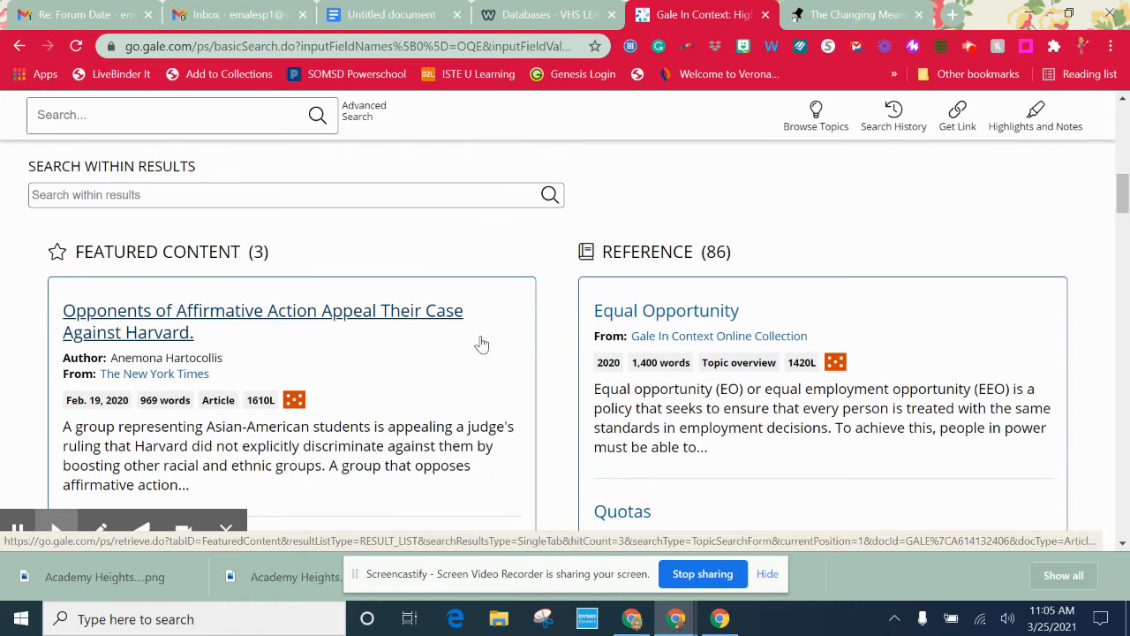
scroll(662, 300, down, 2)
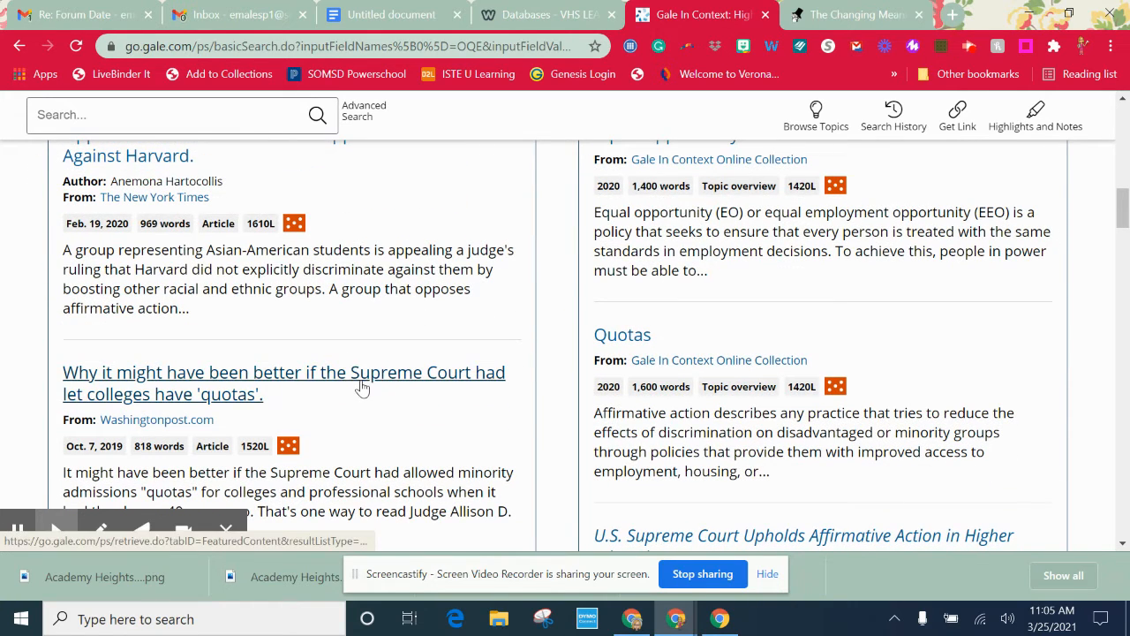
scroll(361, 389, down, 2)
scroll(362, 389, down, 2)
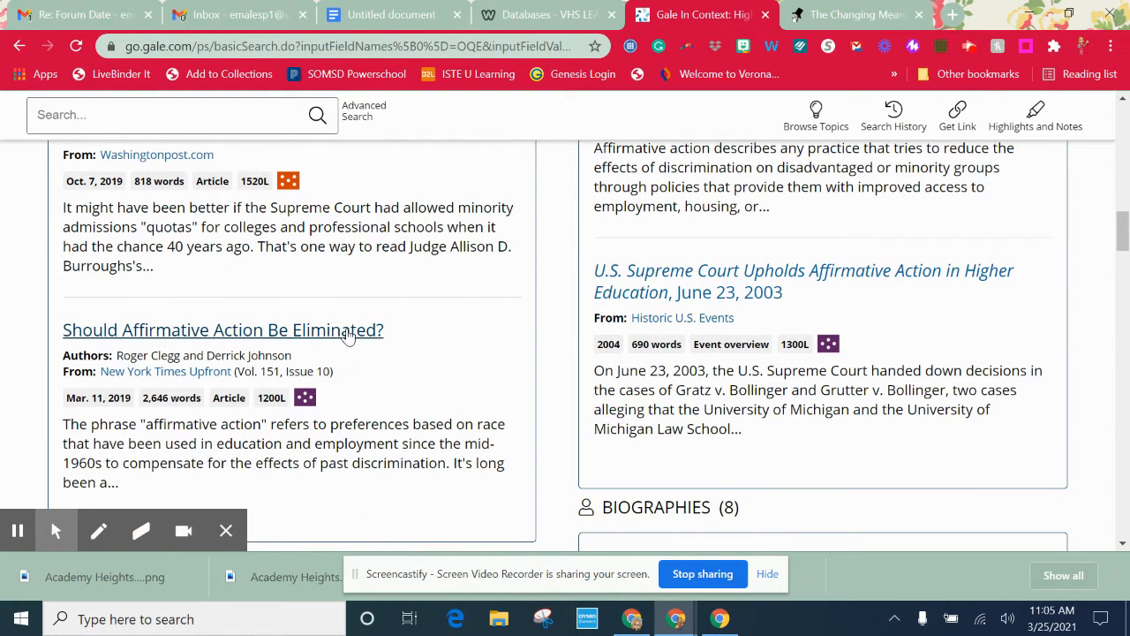
click(347, 332)
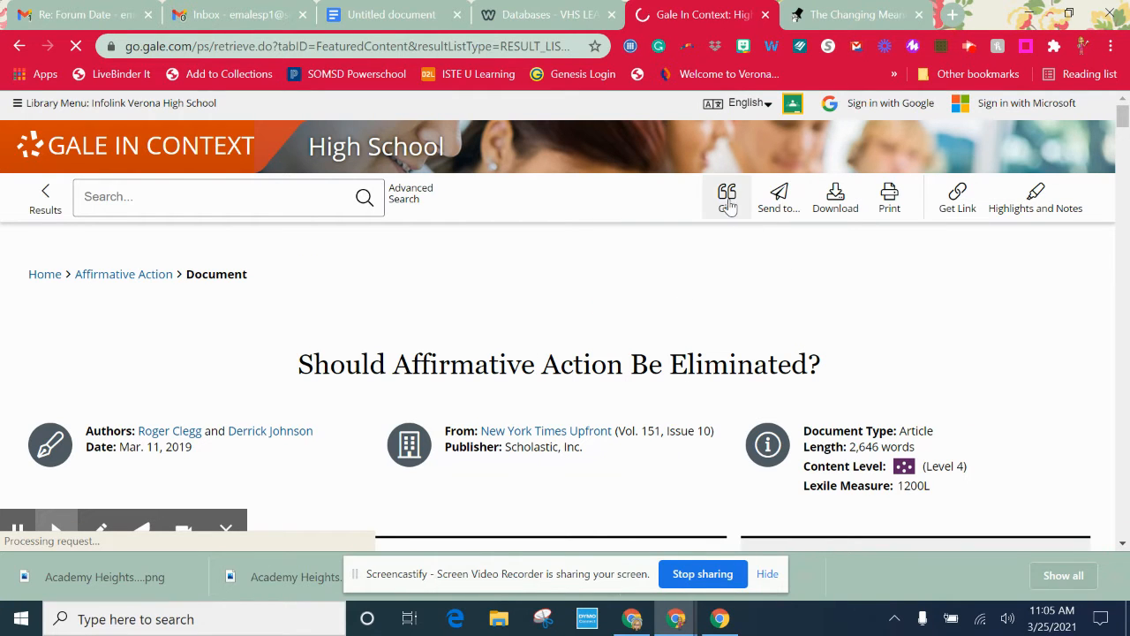
- Look through the article text and open its ready-made MLA 8th Edition citation
scroll(702, 270, down, 5)
scroll(690, 288, down, 6)
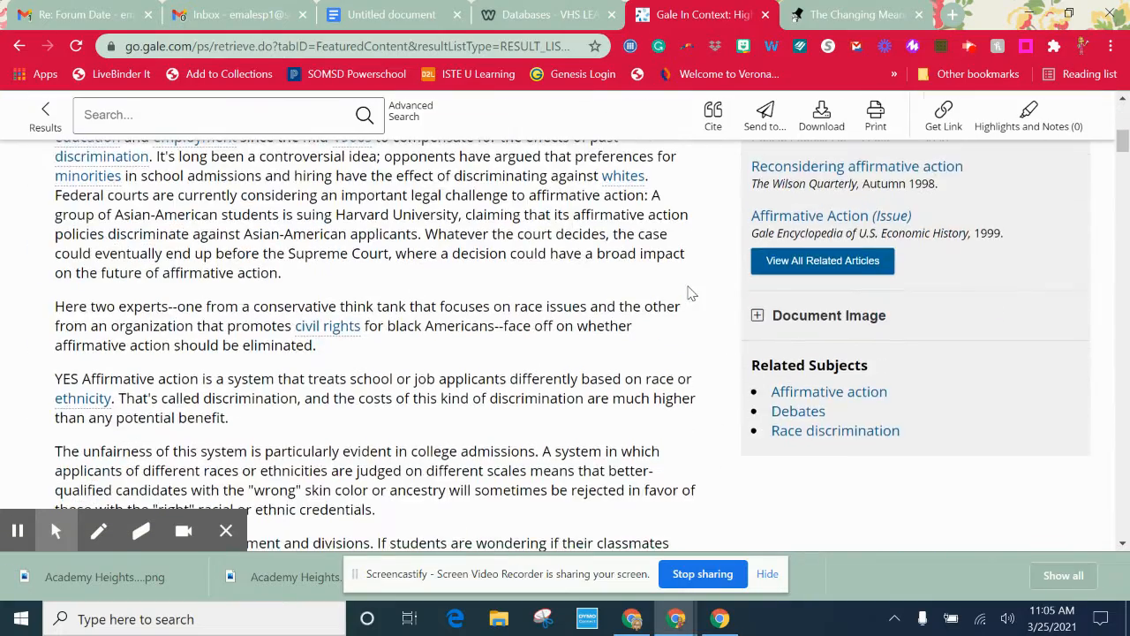
scroll(688, 287, down, 13)
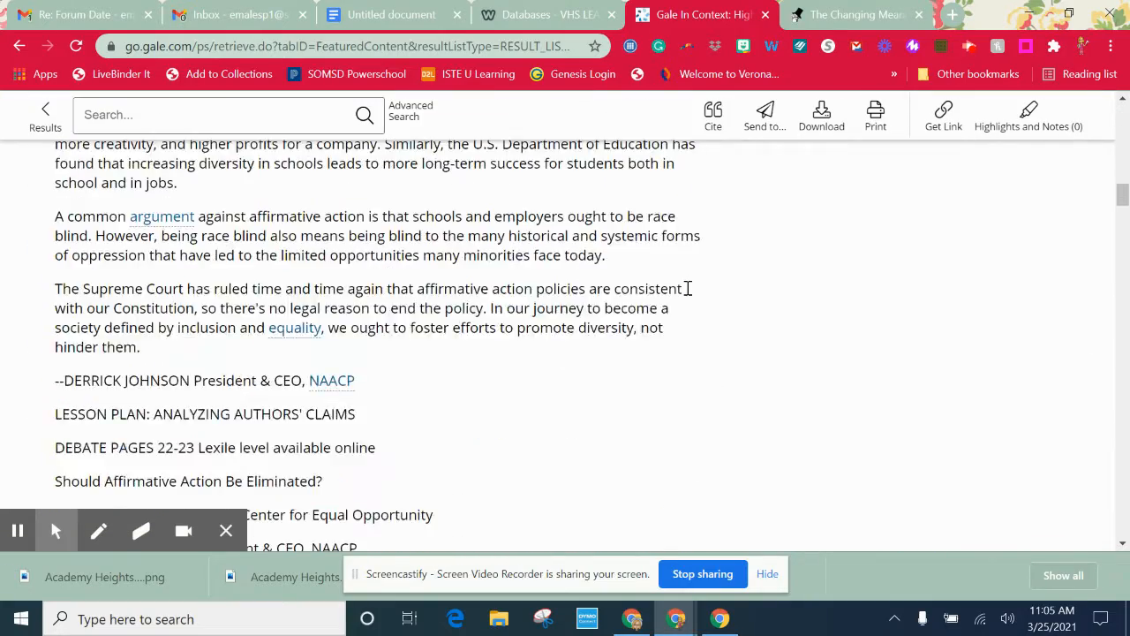
scroll(693, 282, up, 4)
scroll(697, 277, up, 5)
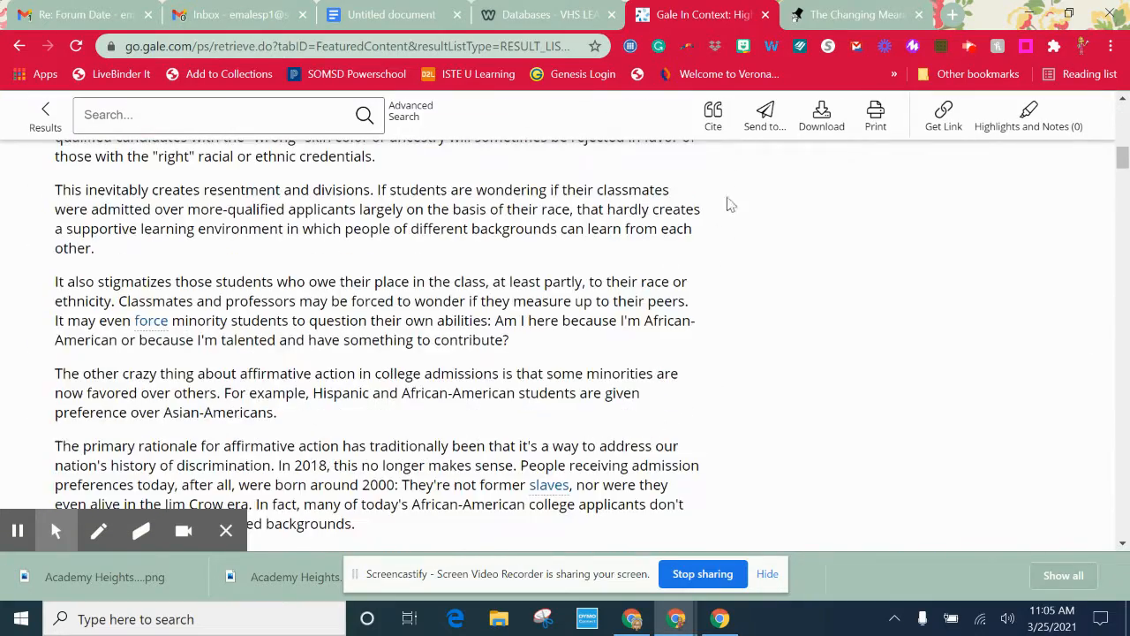
click(713, 114)
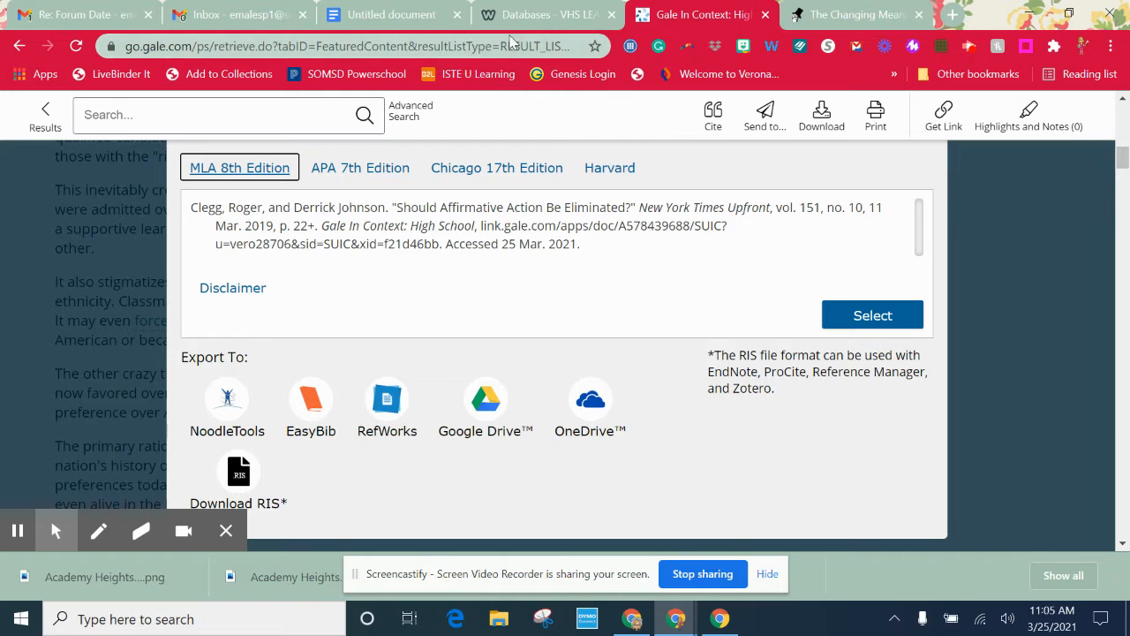
- Close the article's citation tools and check its authors, date, source and publisher details
click(408, 16)
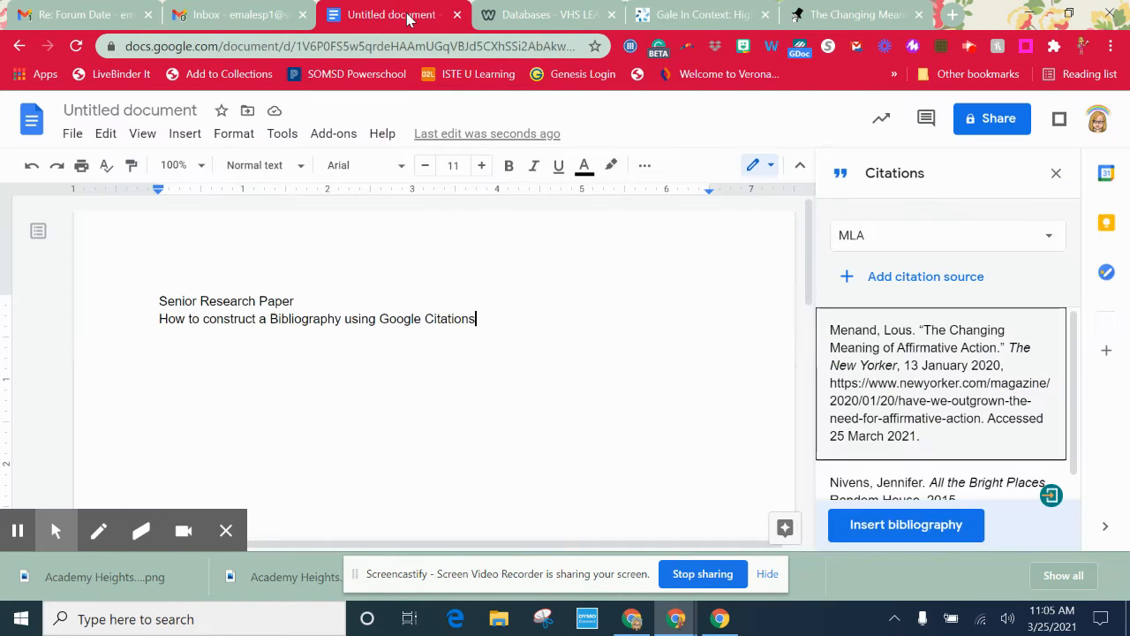
click(547, 16)
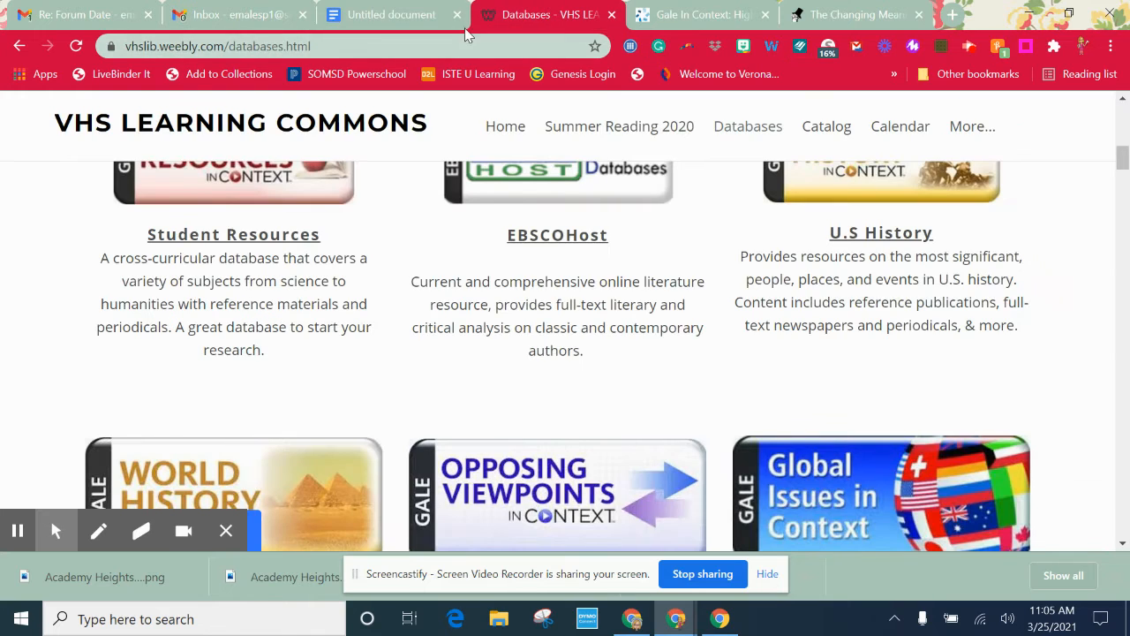
click(697, 15)
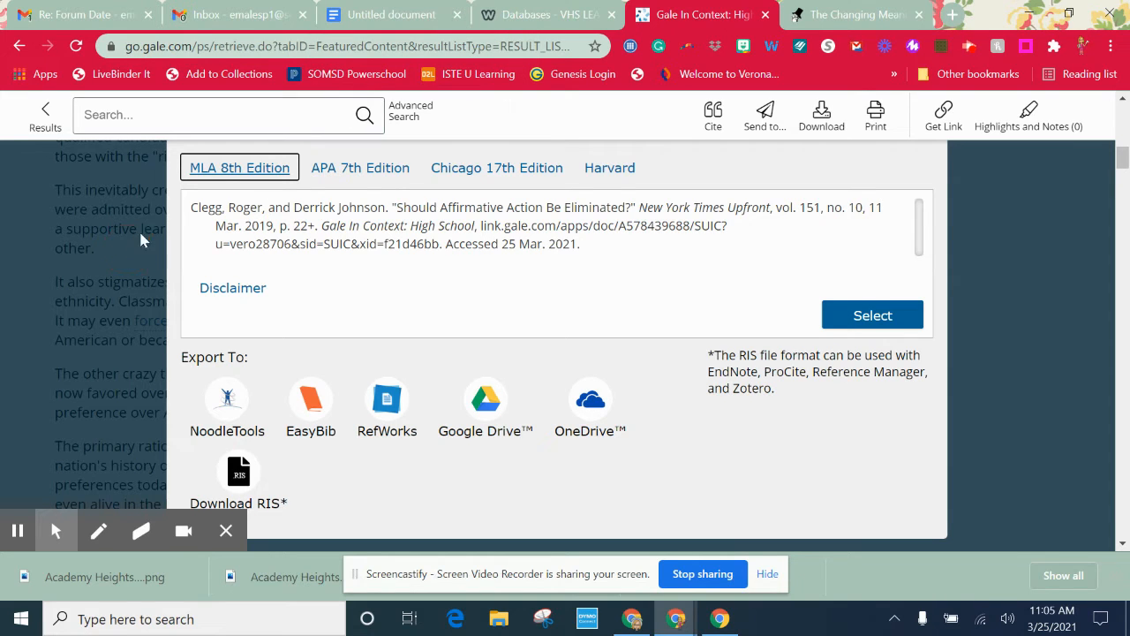
scroll(971, 236, up, 3)
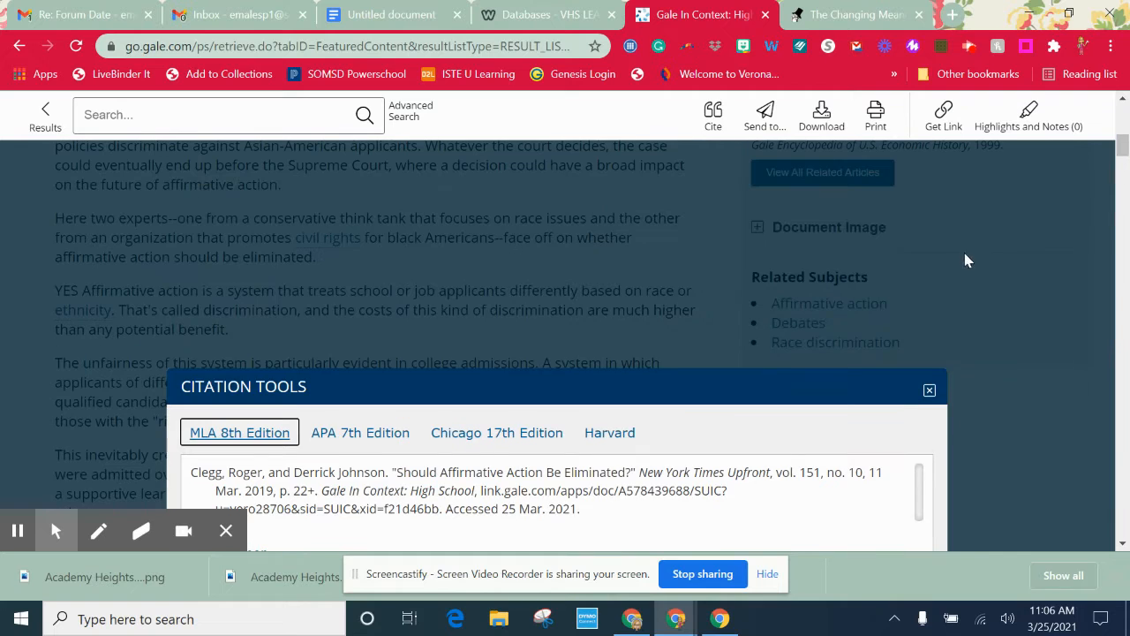
click(928, 390)
scroll(583, 285, up, 10)
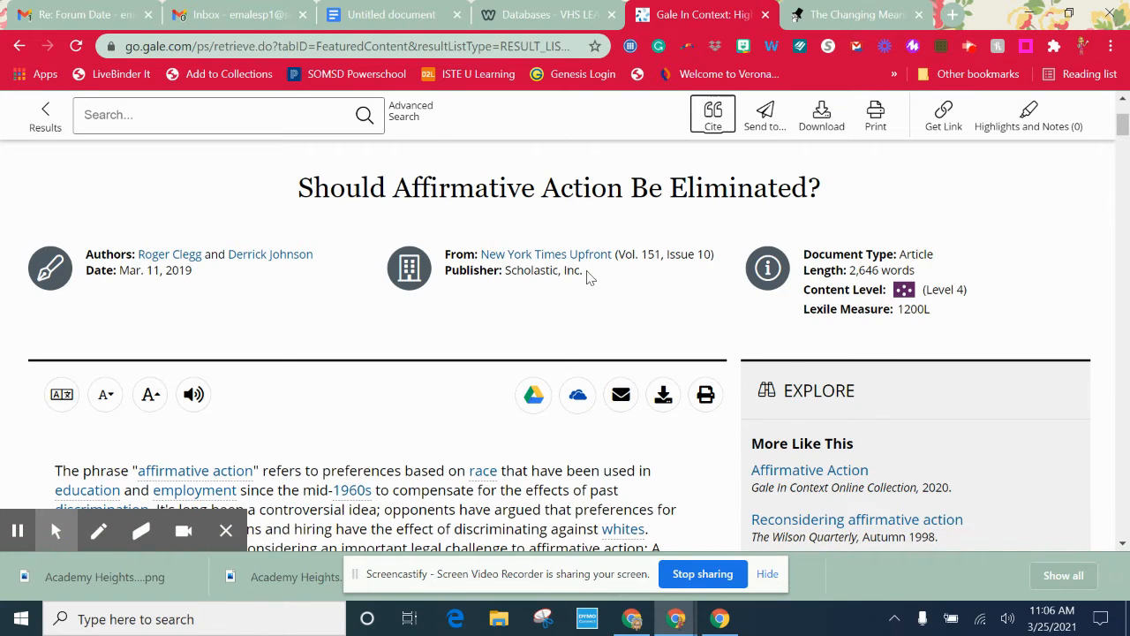
click(511, 270)
- Return to the Google Docs document and start a new citation source for a newspaper article accessed by online database
click(428, 22)
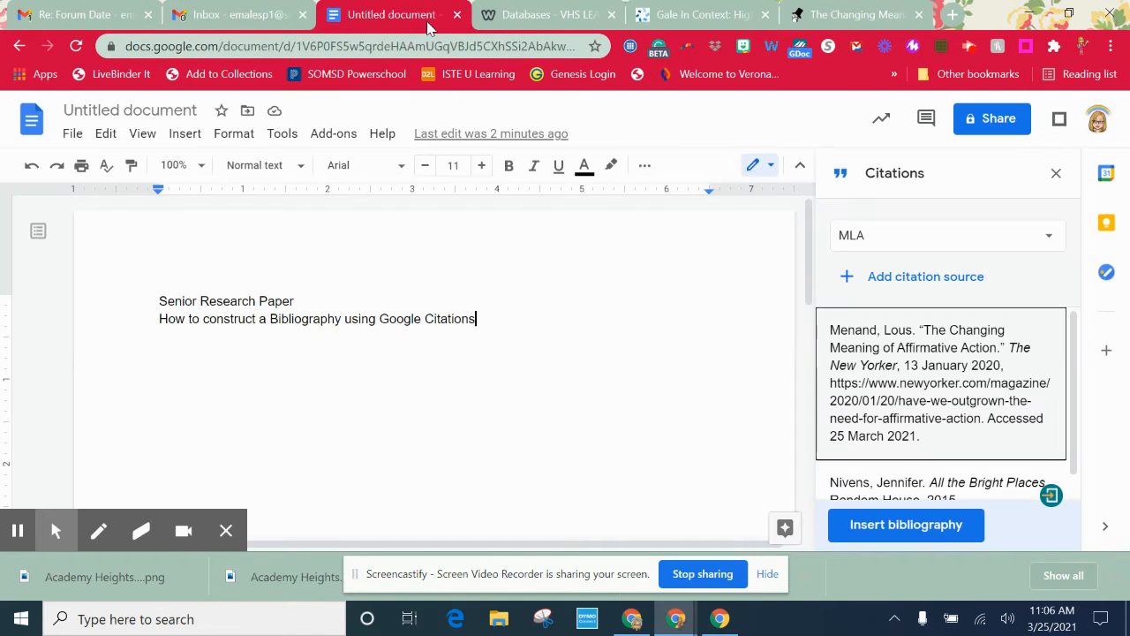
click(874, 276)
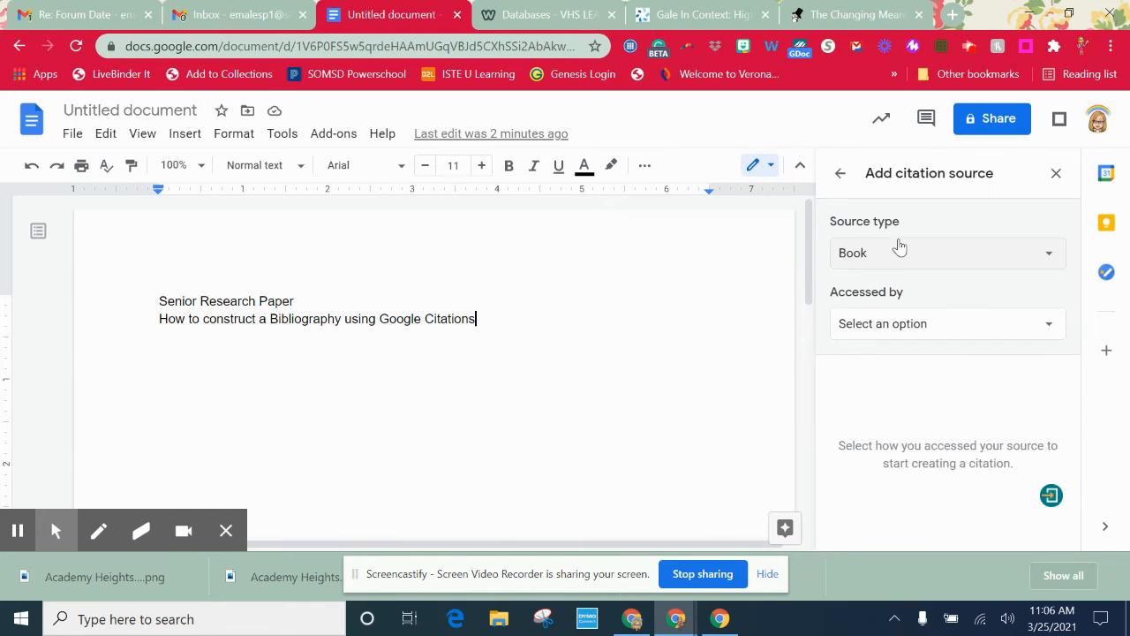
click(897, 246)
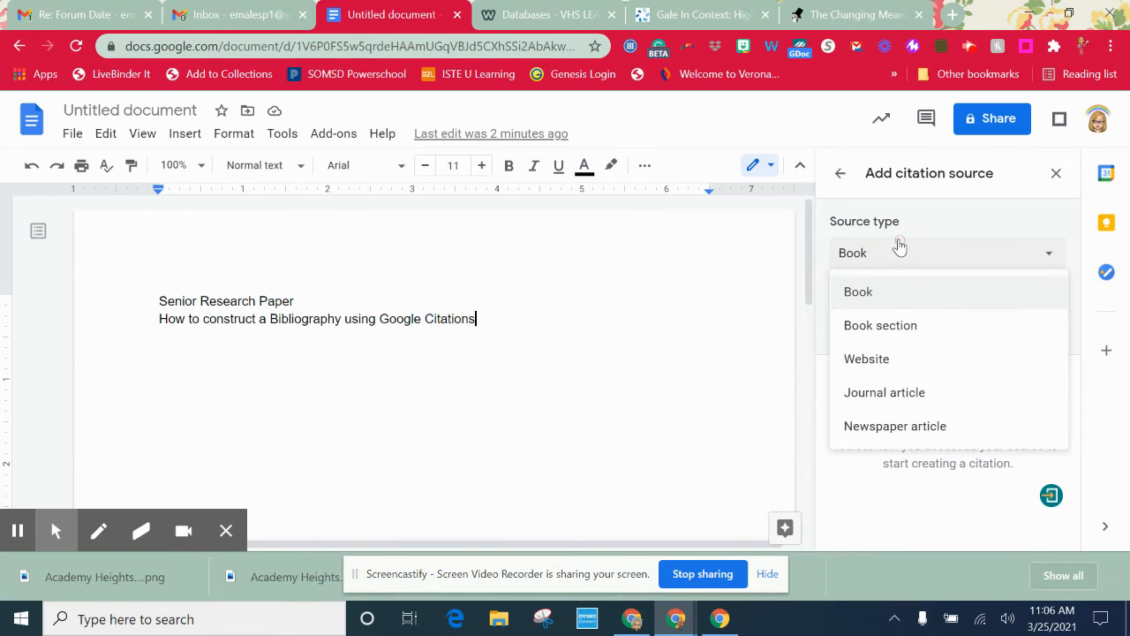
click(900, 426)
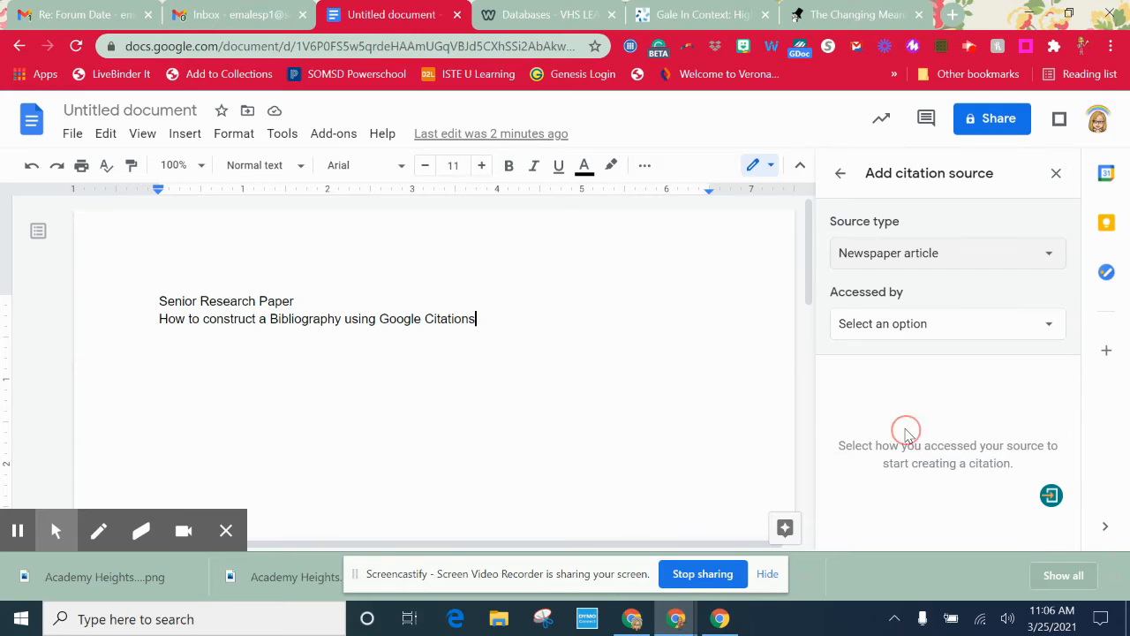
click(922, 330)
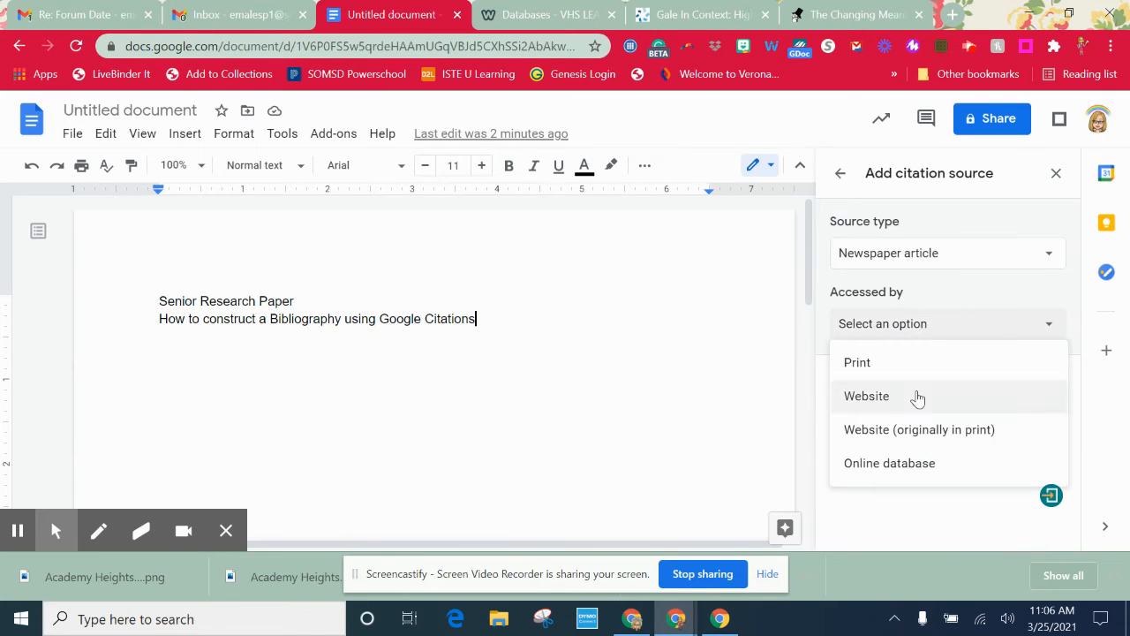
click(923, 470)
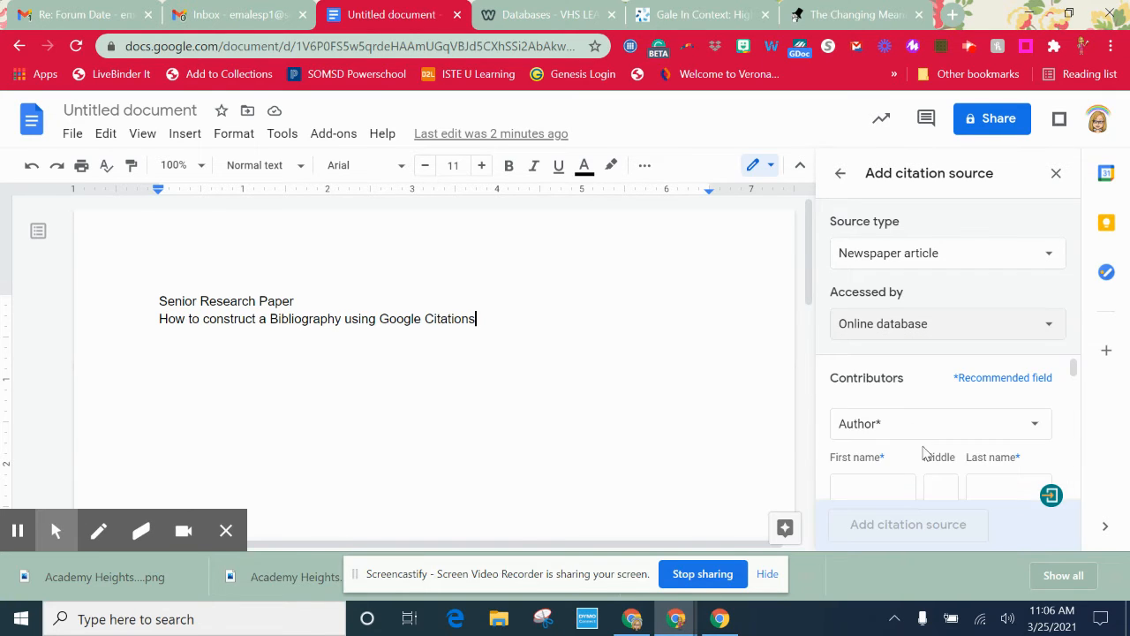
- Check the authors on the Gale article page and enter the first listed author's first and last name in the citation form
scroll(912, 439, down, 2)
scroll(912, 440, up, 2)
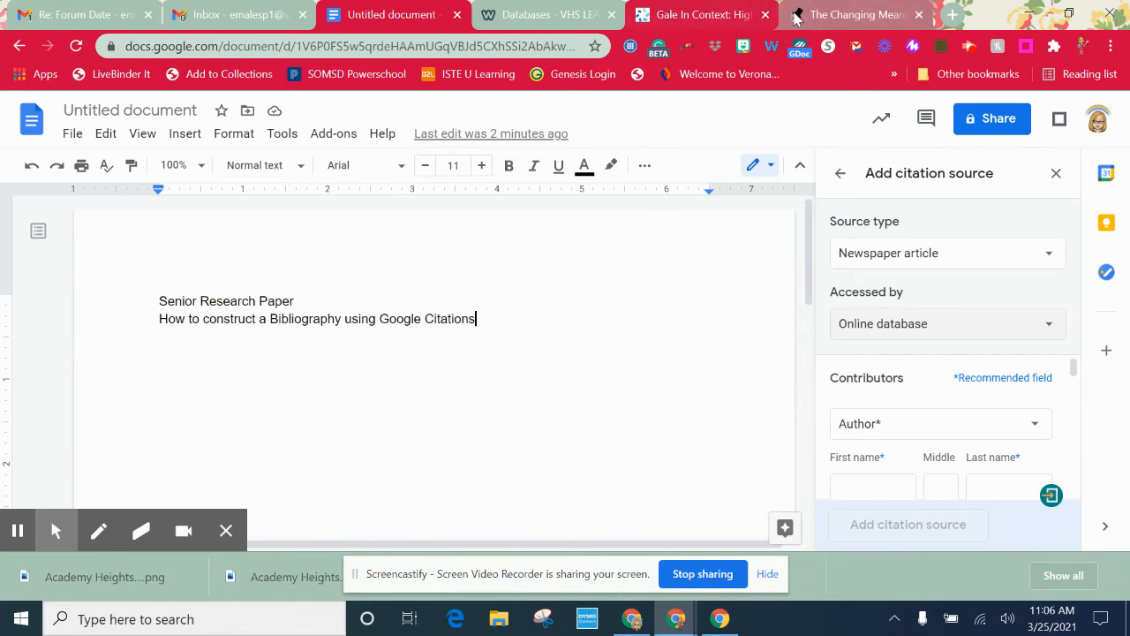
click(705, 20)
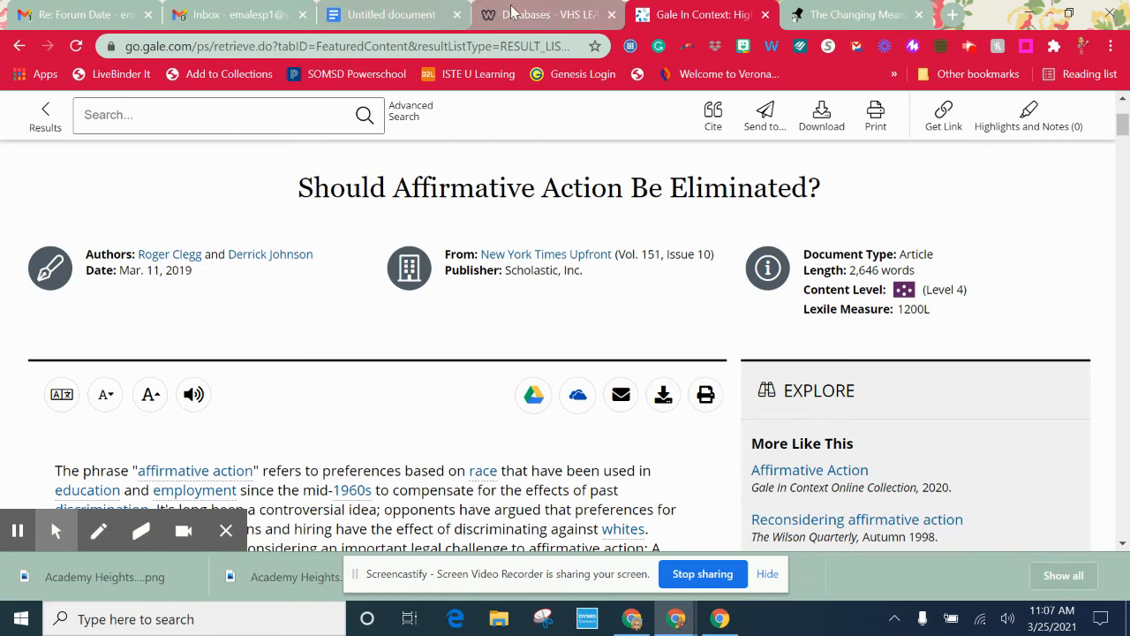
click(391, 15)
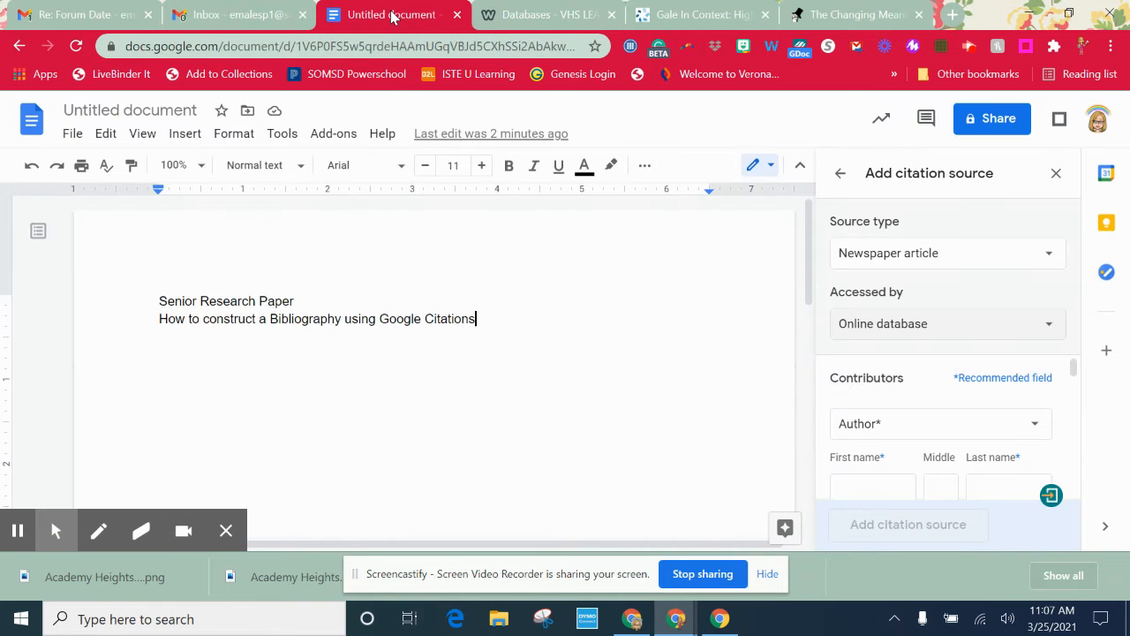
scroll(918, 441, down, 1)
click(876, 394)
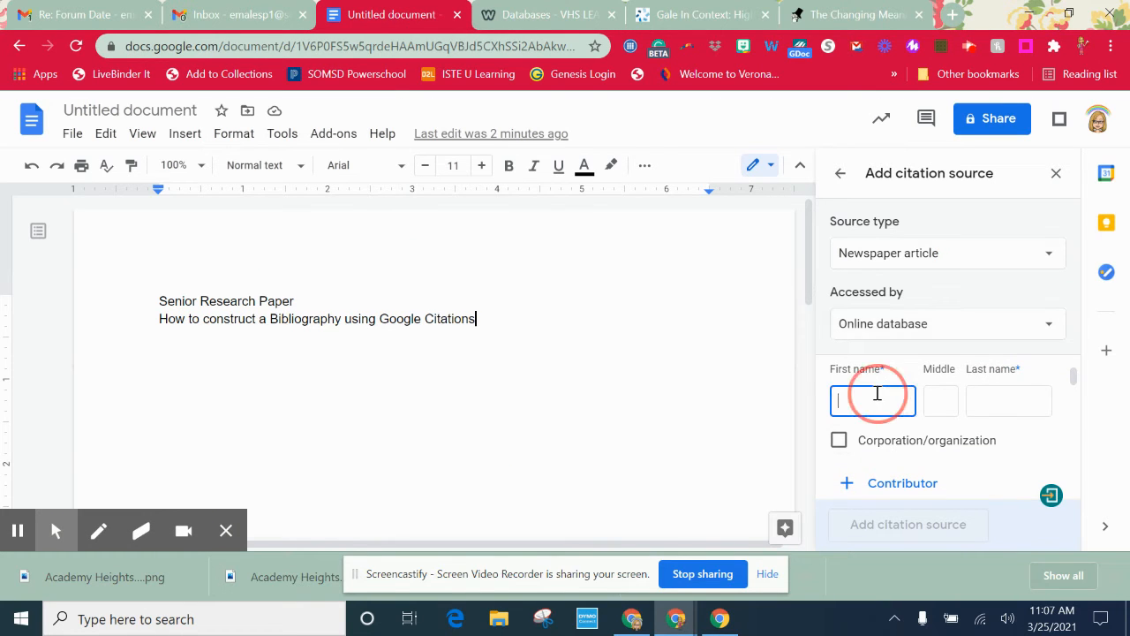
text(Rodger)
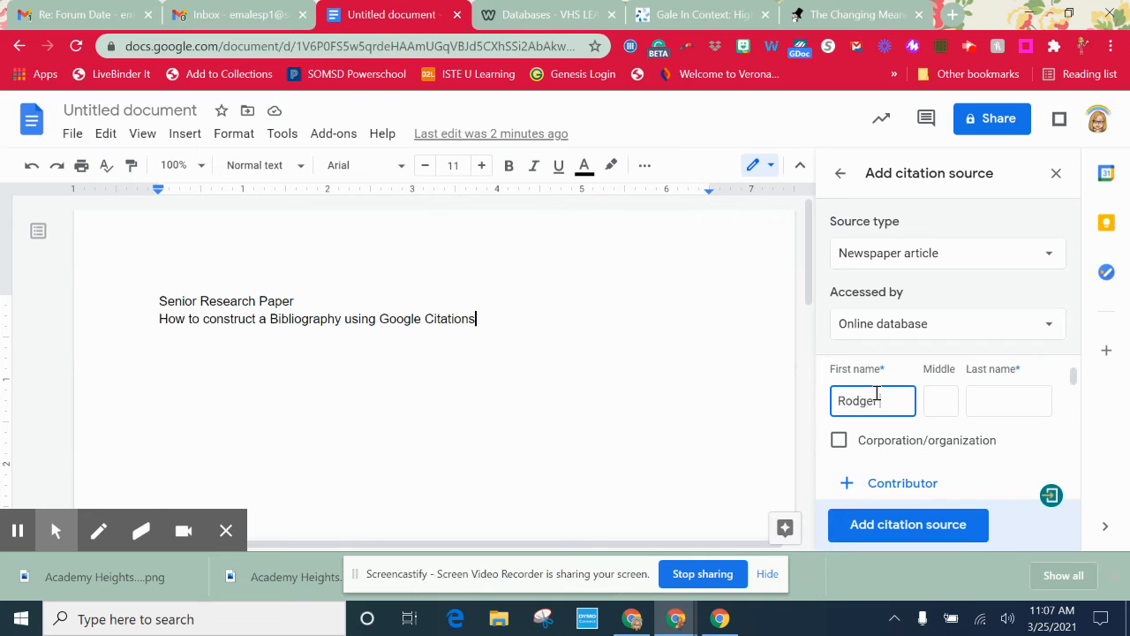
key(Tab)
key(Tab)
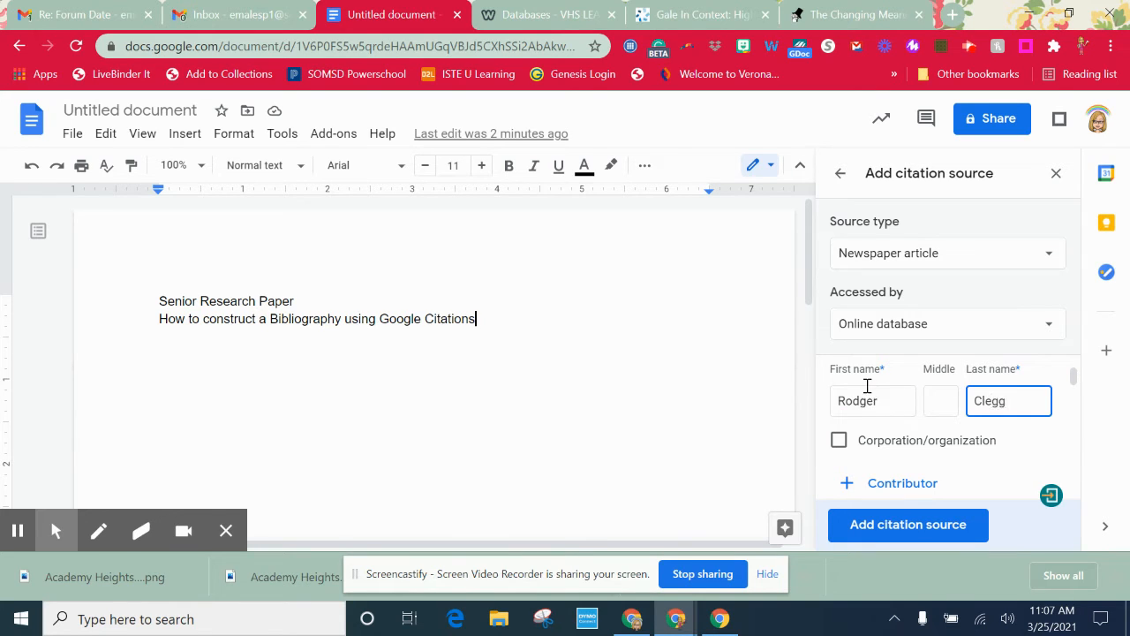
- Add a second author contributor to the citation and enter the article's second listed author's first and last name
scroll(867, 386, down, 2)
click(860, 397)
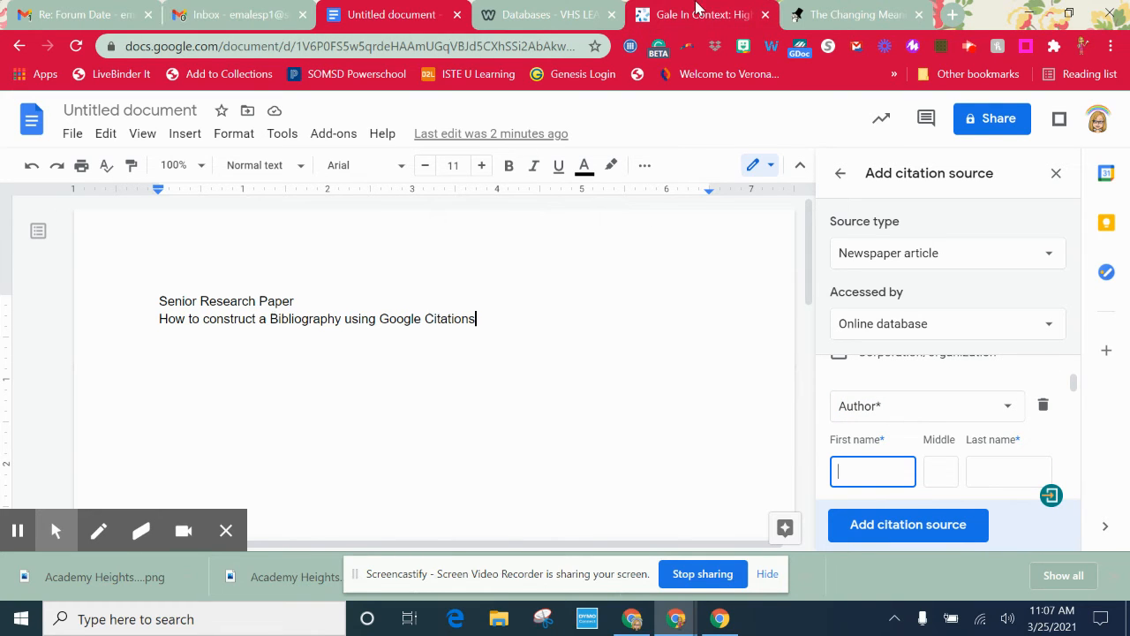
click(696, 11)
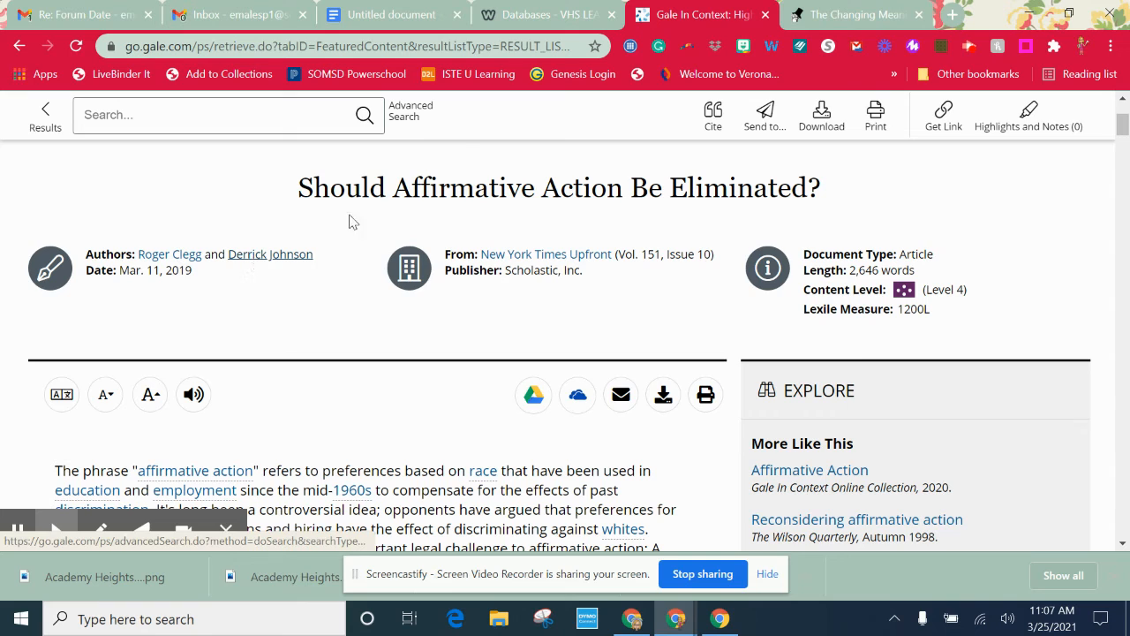
click(398, 17)
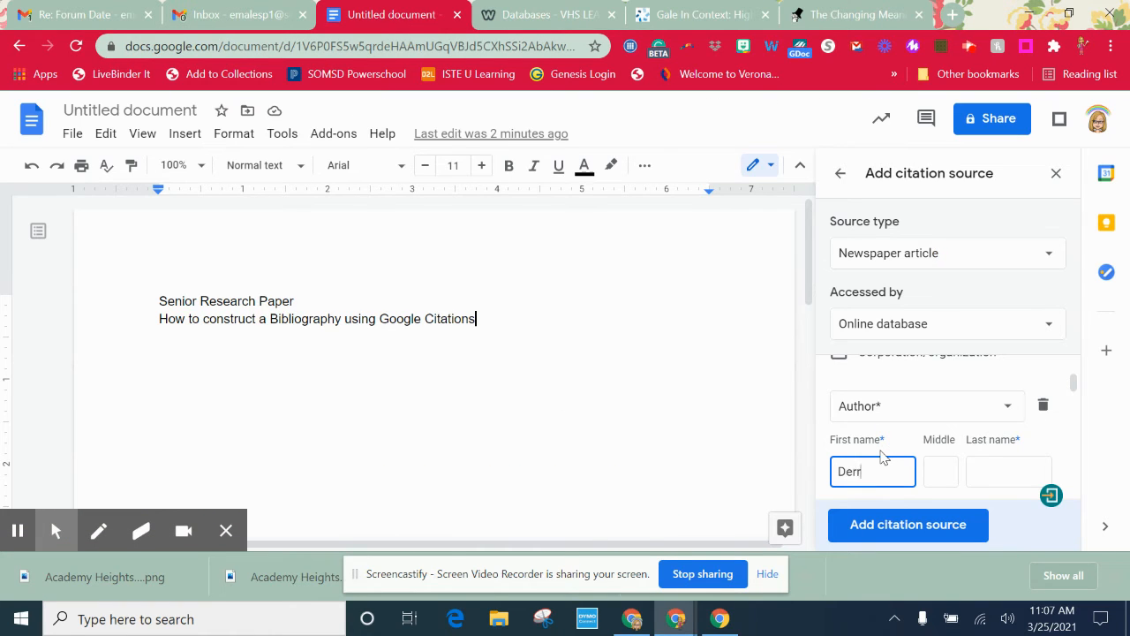
click(882, 453)
text(Derrick)
key(Tab)
key(Tab)
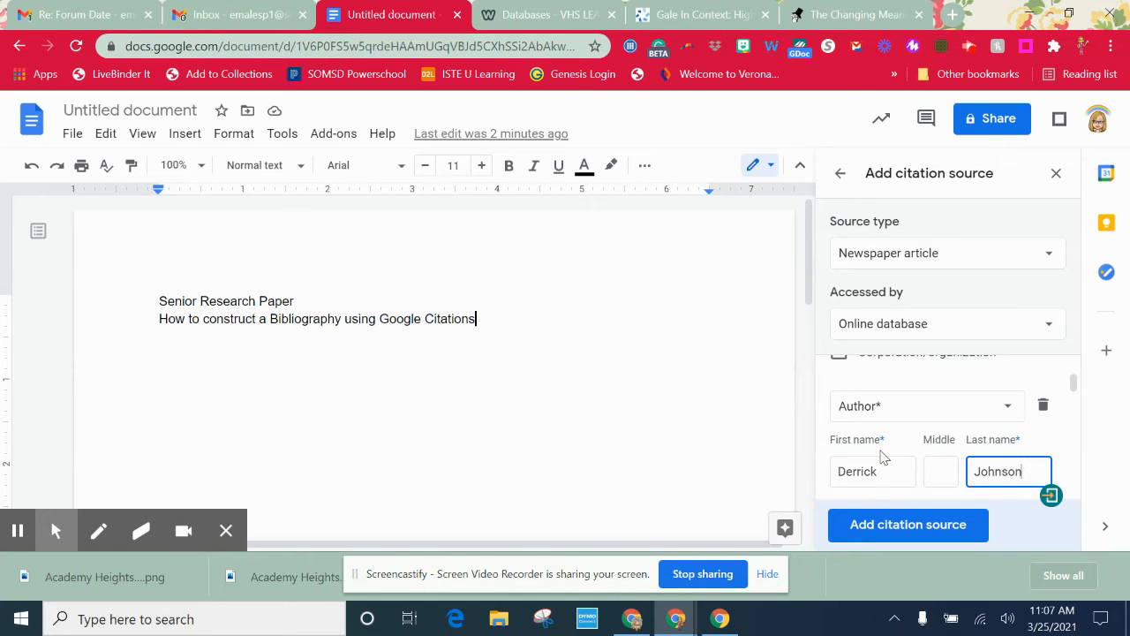
- Copy the title "Should Affirmative Action Be Eliminated?" from the Gale article page and paste it as the citation's article title
scroll(878, 452, down, 3)
scroll(874, 450, up, 1)
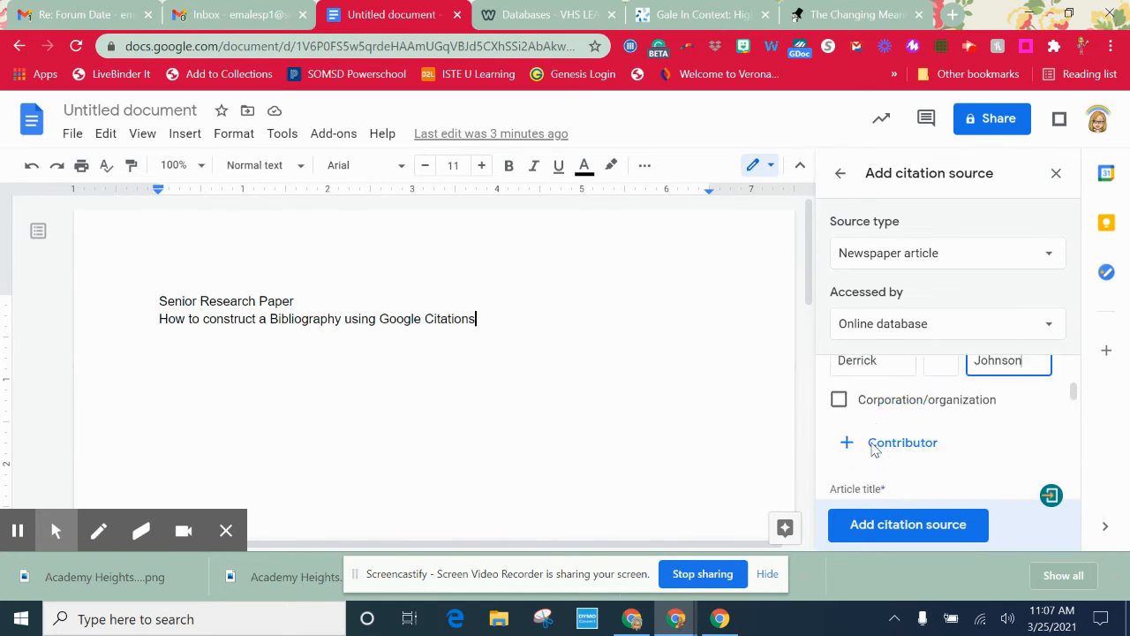
scroll(874, 448, down, 1)
click(865, 451)
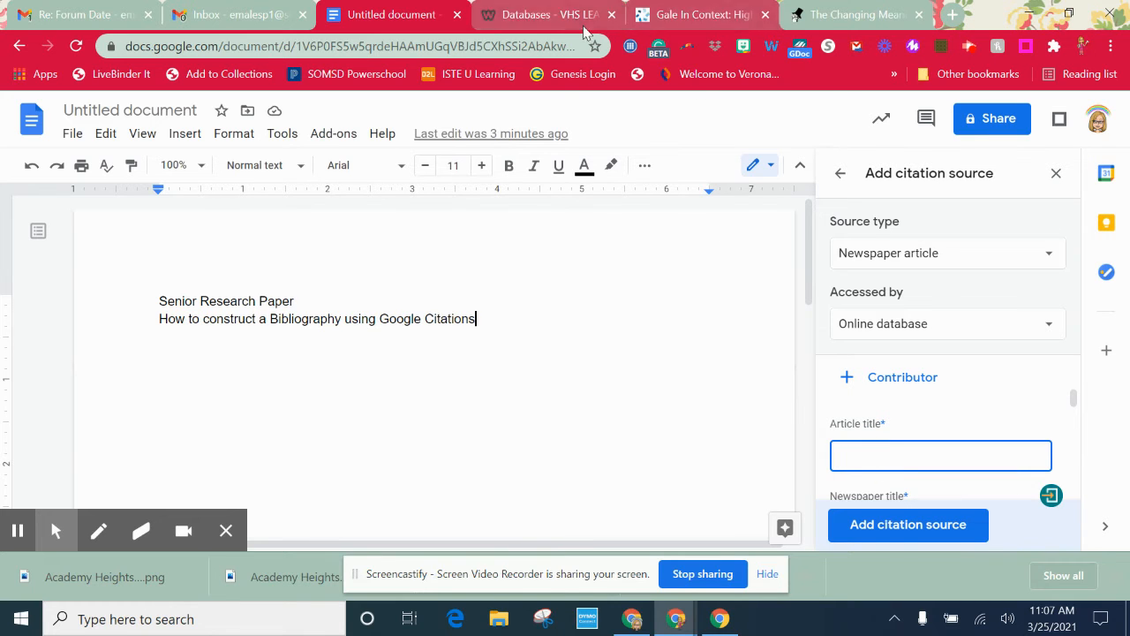
click(677, 16)
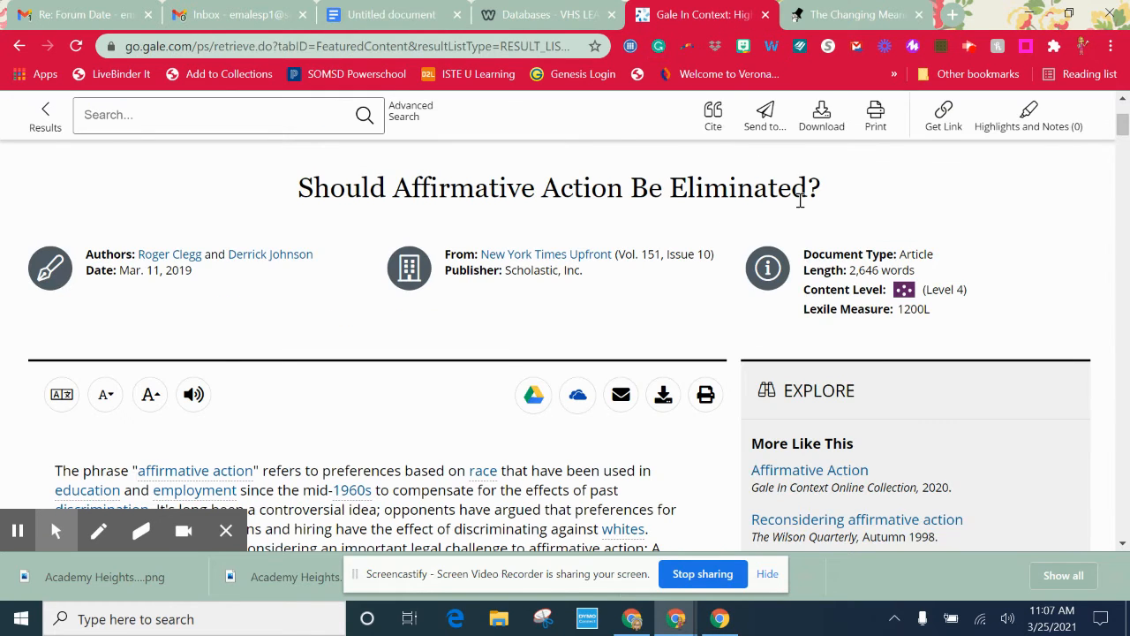
drag(837, 189, 341, 197)
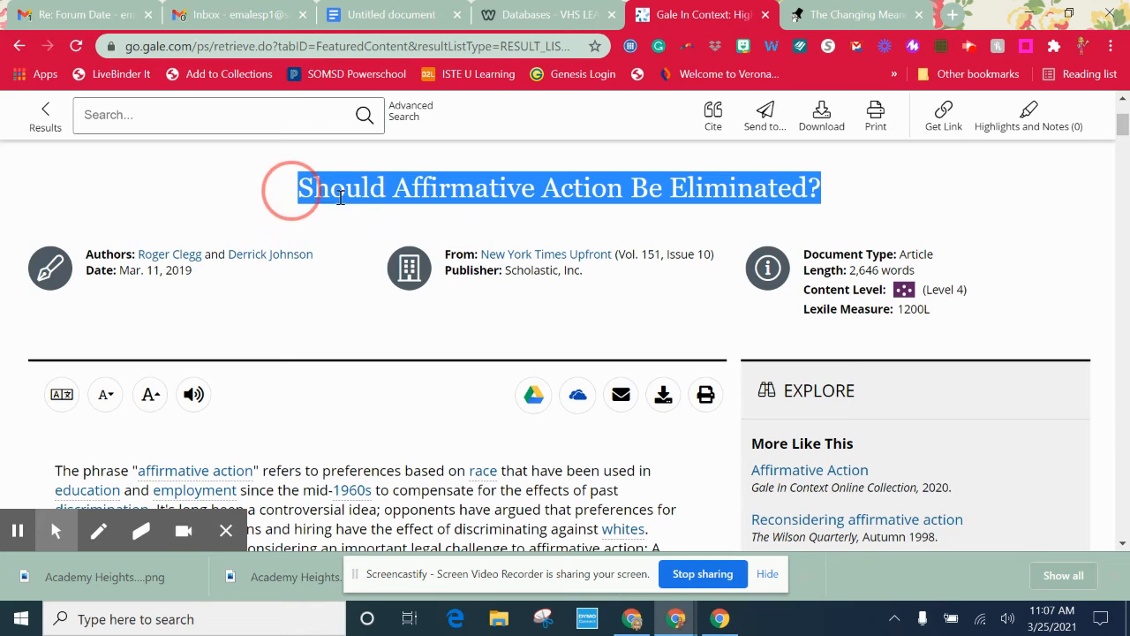
right_click(365, 202)
click(404, 218)
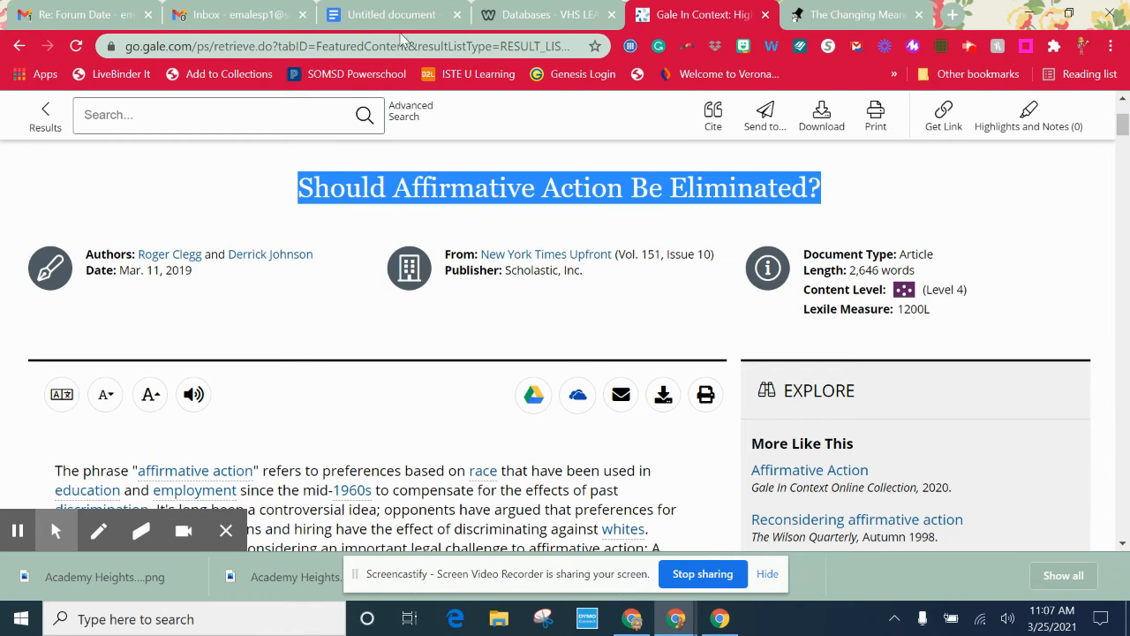
click(406, 19)
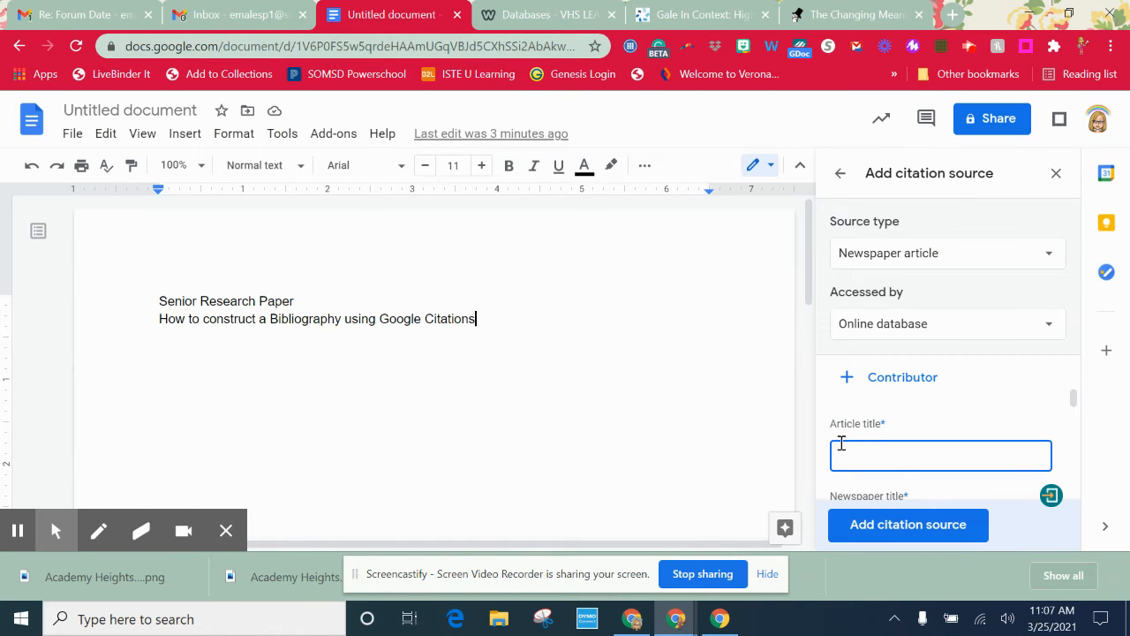
right_click(843, 446)
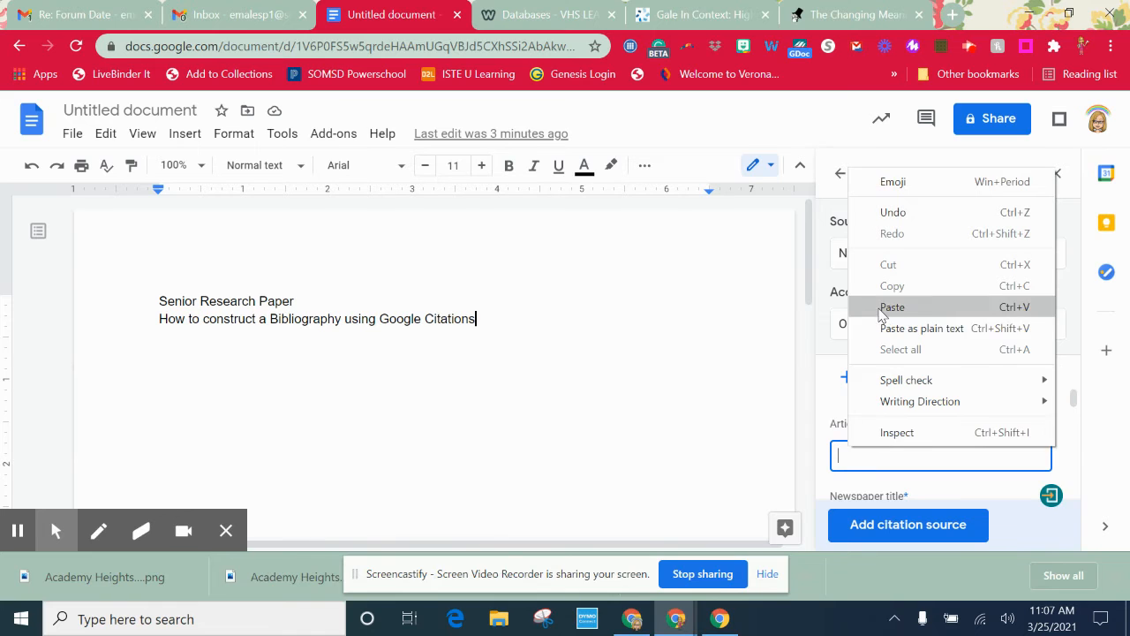
click(892, 307)
- Enter "New York Times Upfront" as the newspaper title of the citation source
scroll(867, 401, down, 2)
scroll(869, 424, up, 1)
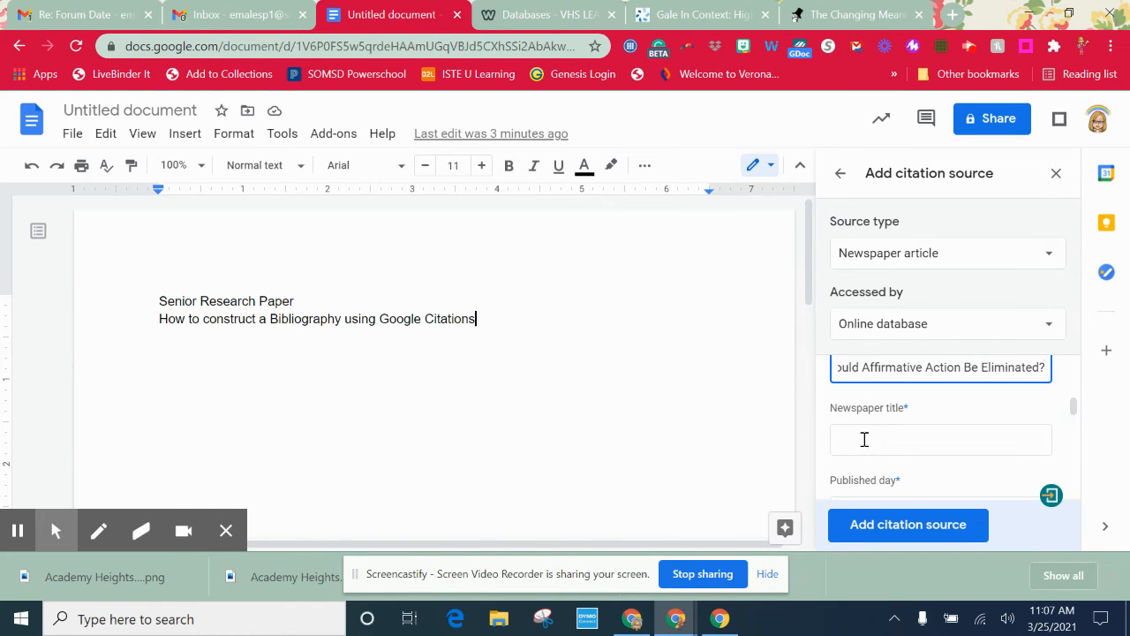
click(864, 438)
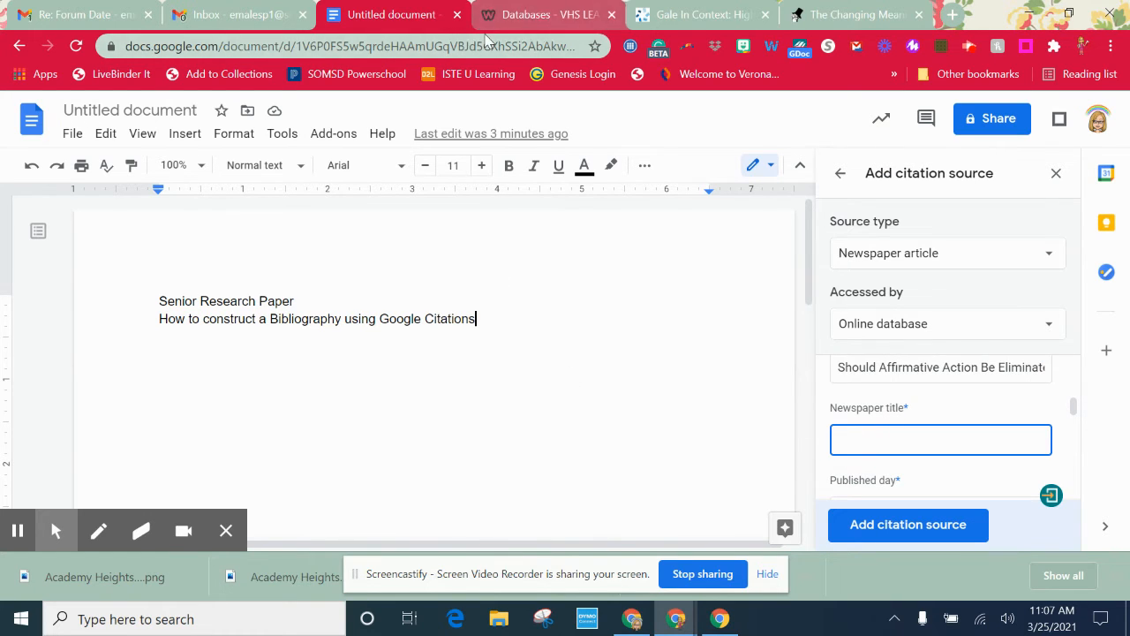
text(New York Time)
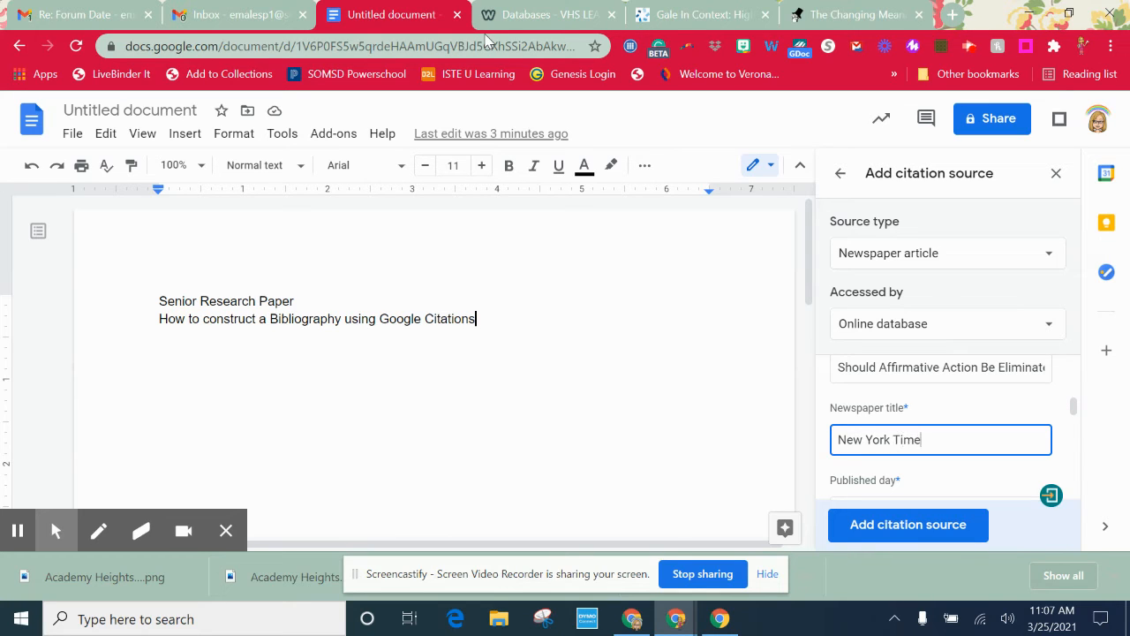
text(s Upfront)
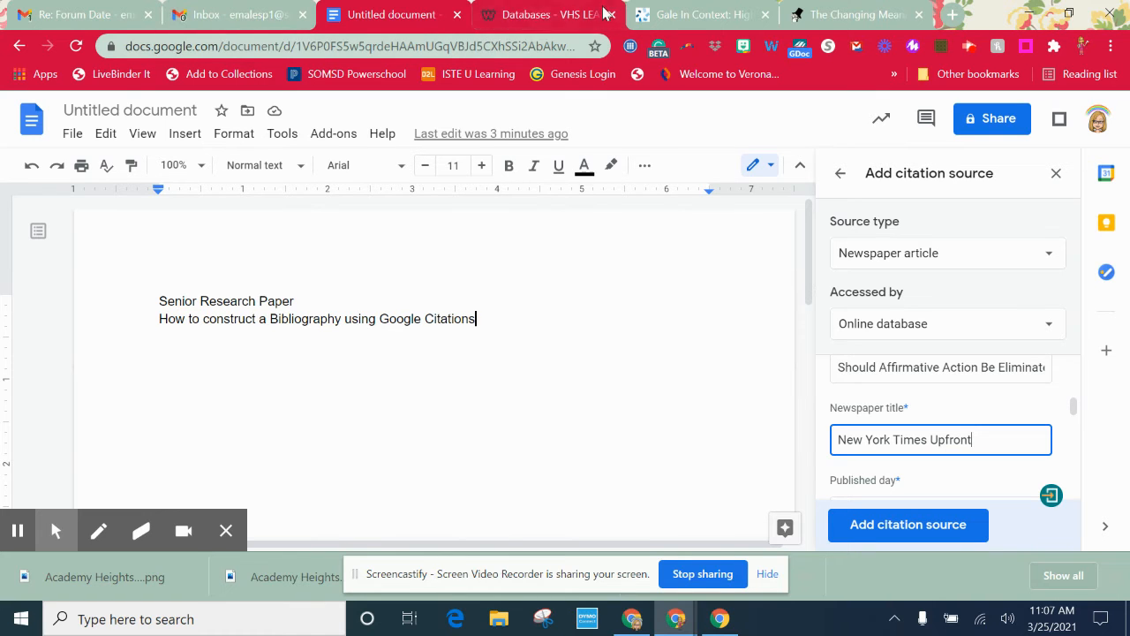
- Look up the publication date in Gale's MLA 8th Edition citation and fill in the published day, month March and year 2019
click(667, 8)
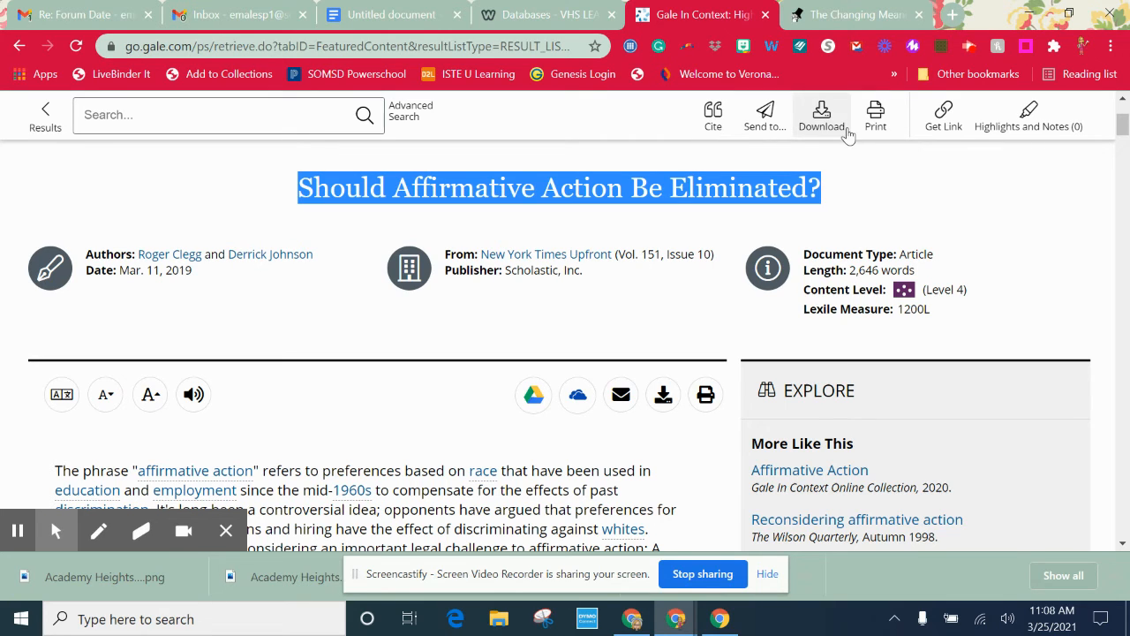
click(715, 128)
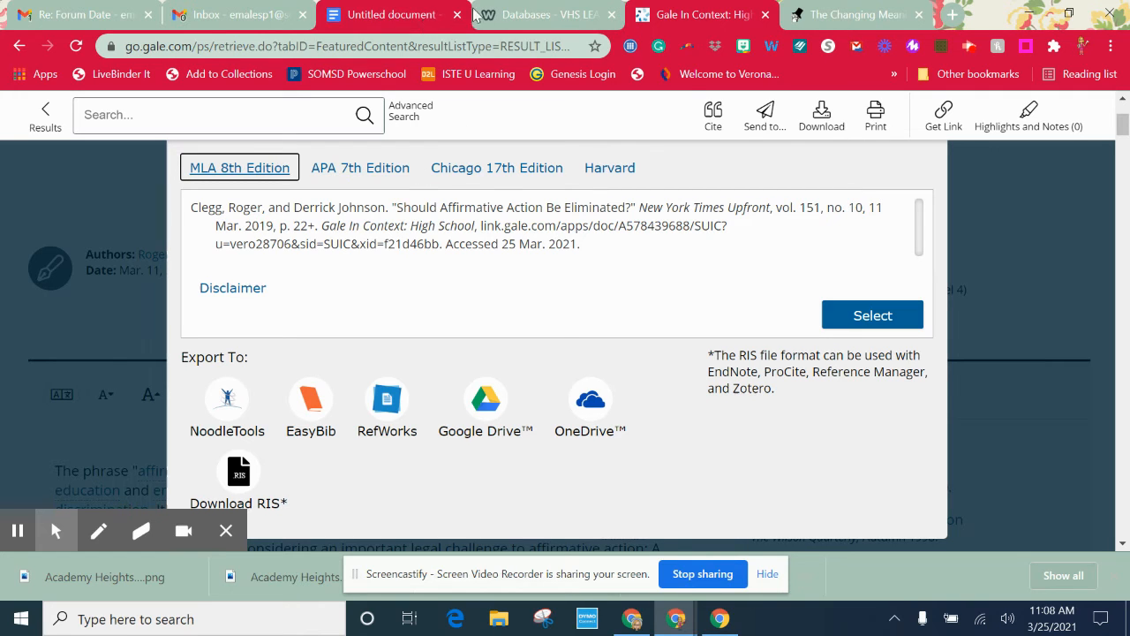
click(382, 16)
scroll(902, 404, down, 3)
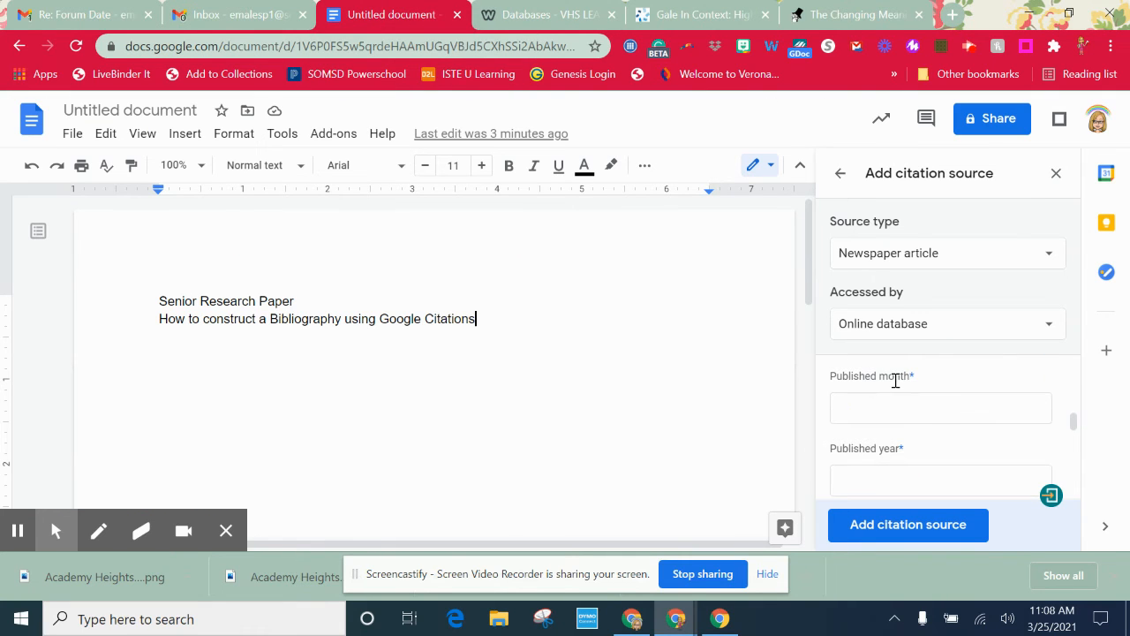
scroll(901, 404, up, 1)
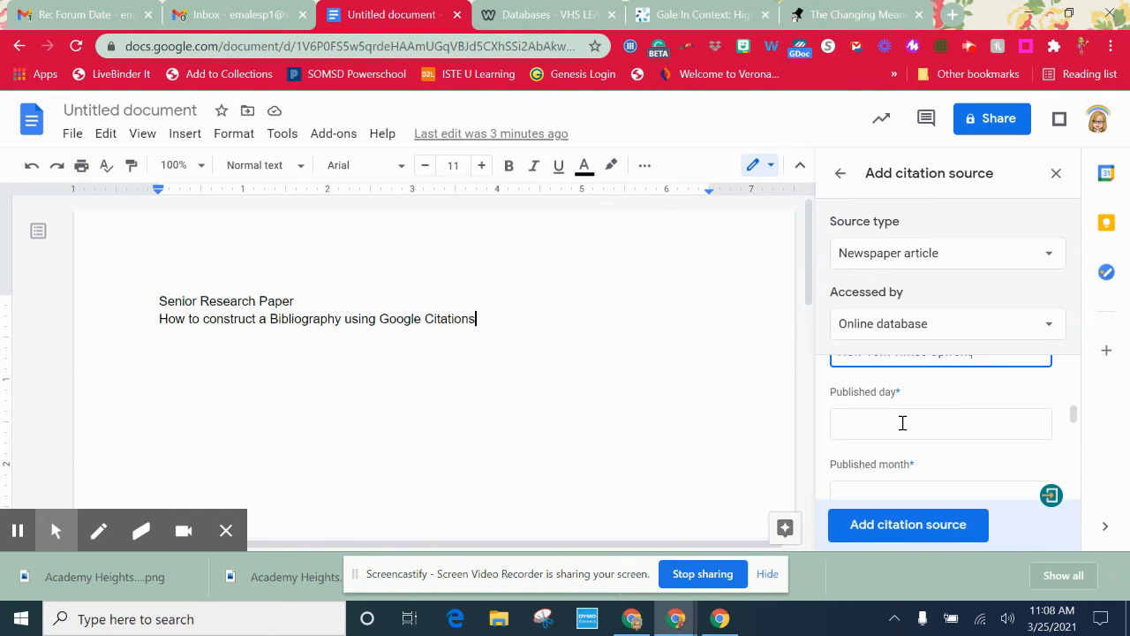
click(902, 423)
scroll(898, 414, down, 1)
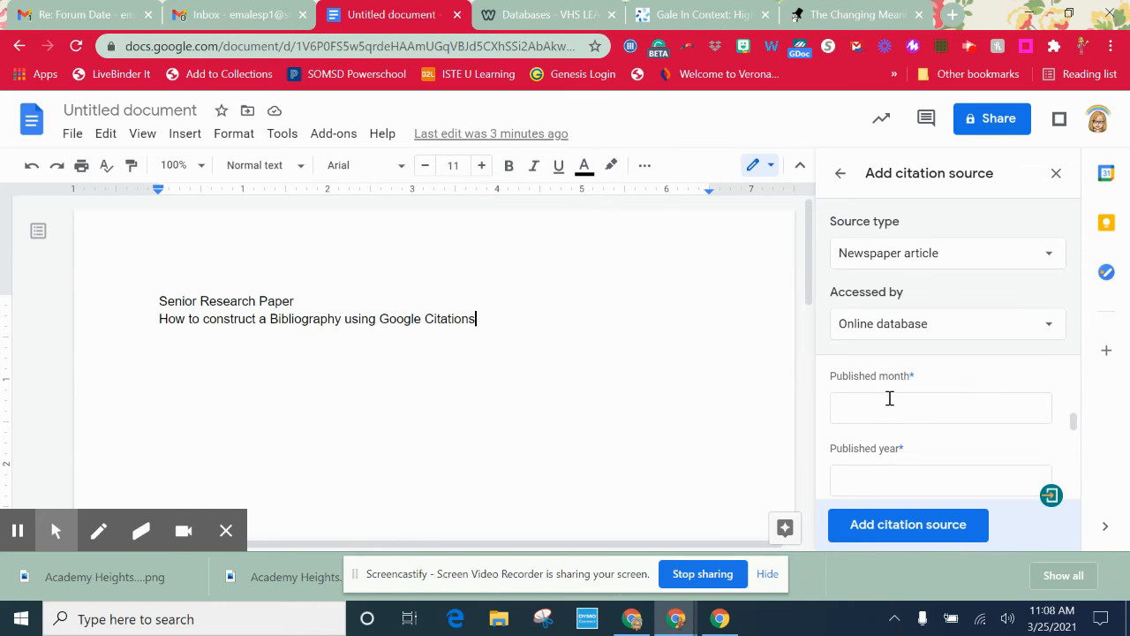
click(890, 398)
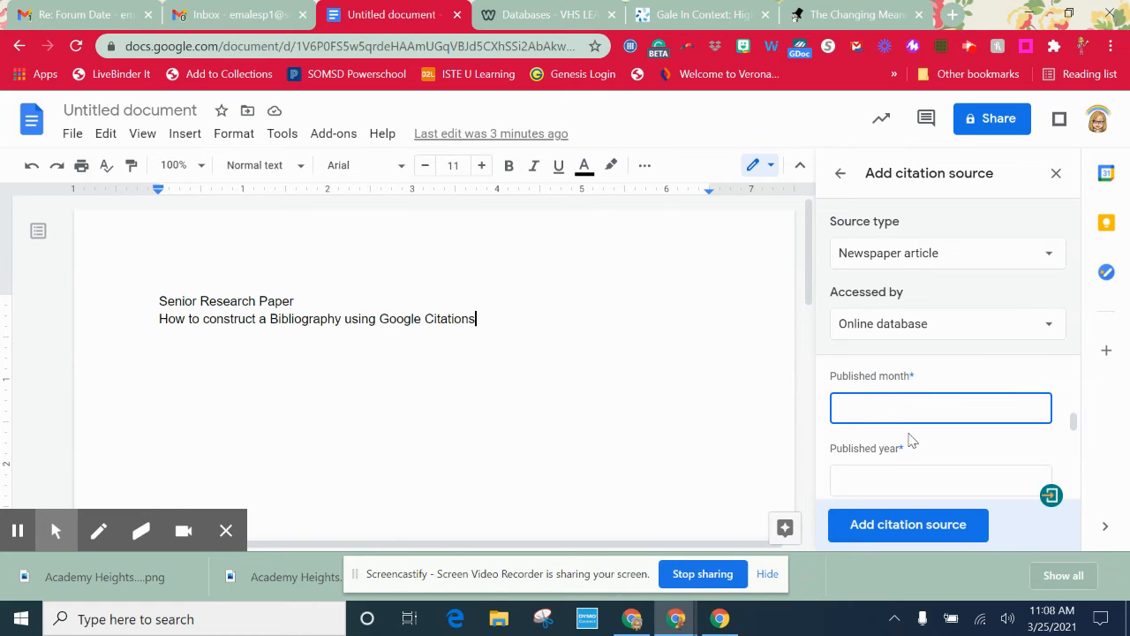
click(903, 488)
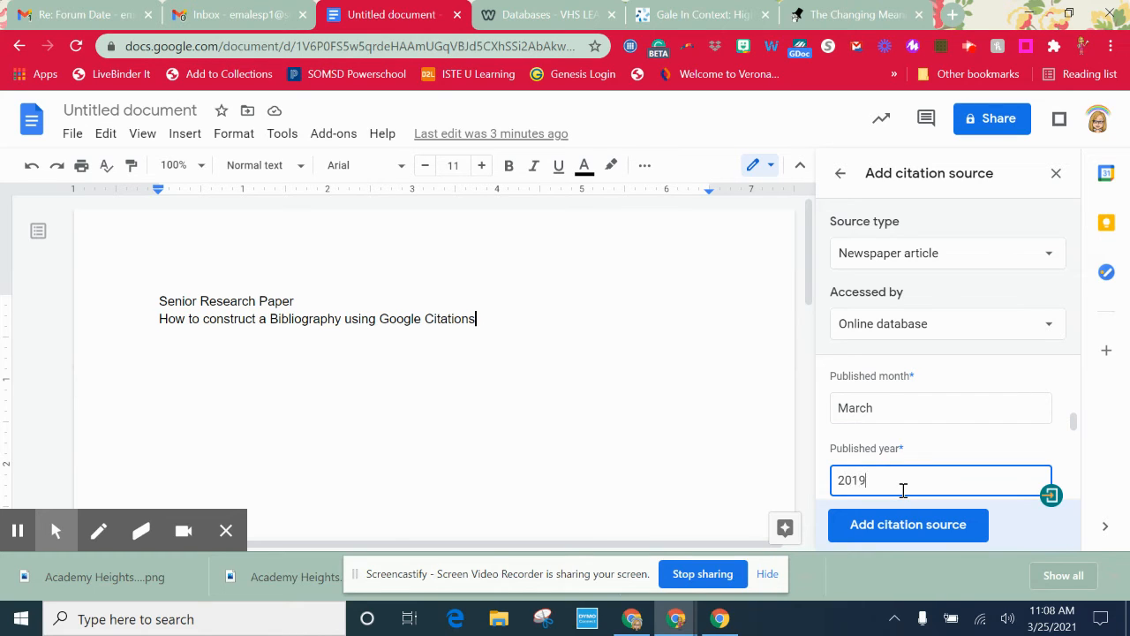
- Copy the database name "Gale In Context: High School" from Gale's MLA citation and paste it as the citation's database
scroll(891, 459, down, 5)
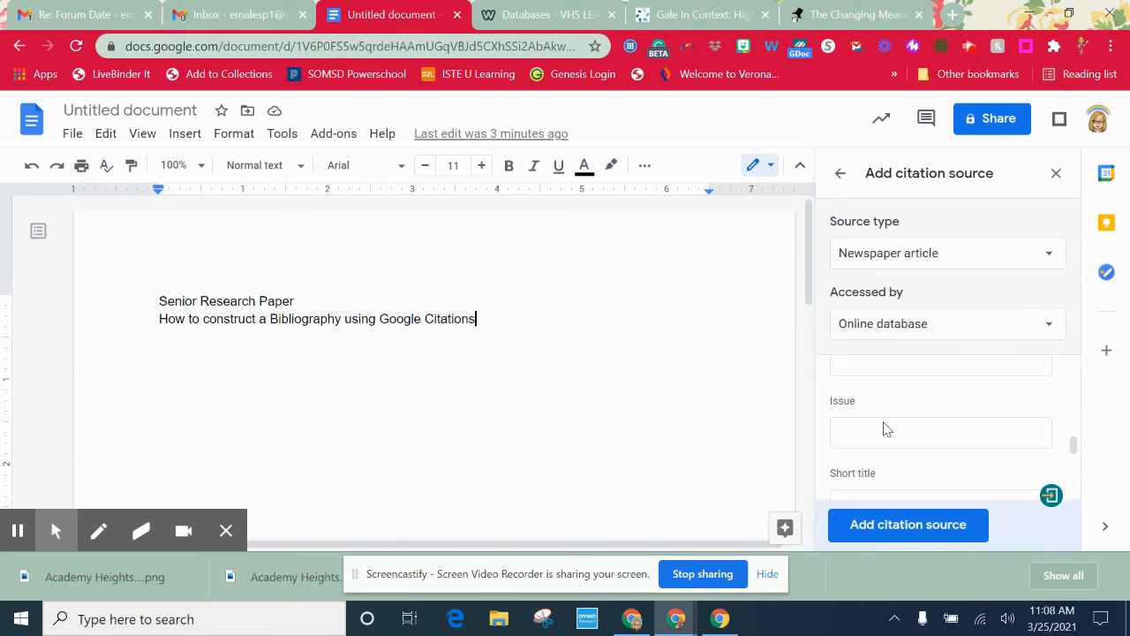
scroll(887, 428, down, 4)
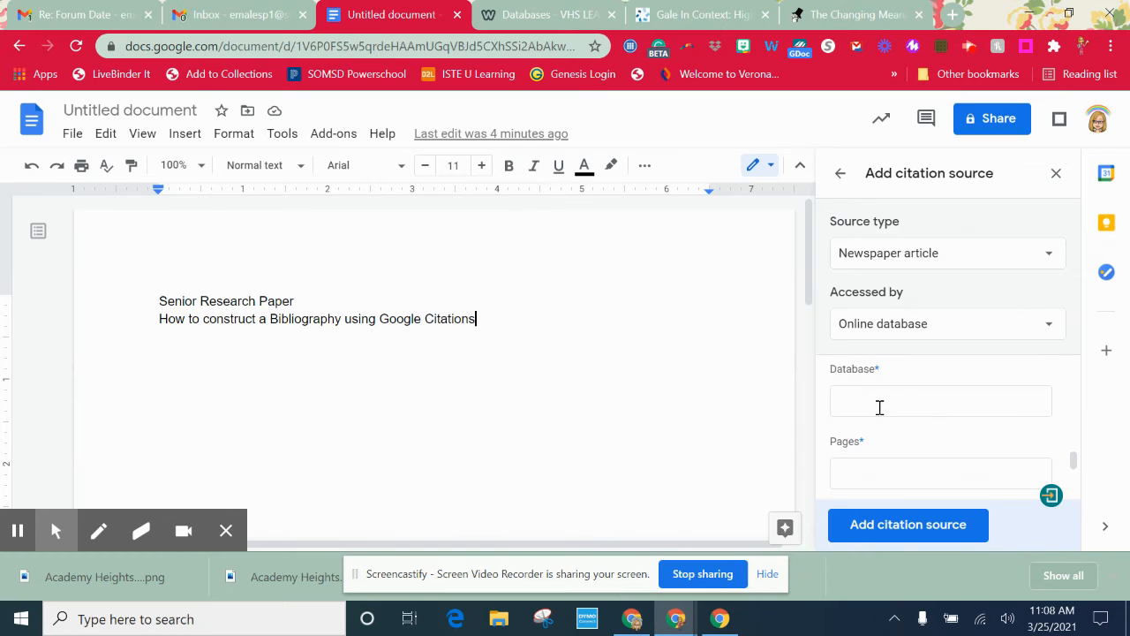
click(877, 403)
click(692, 18)
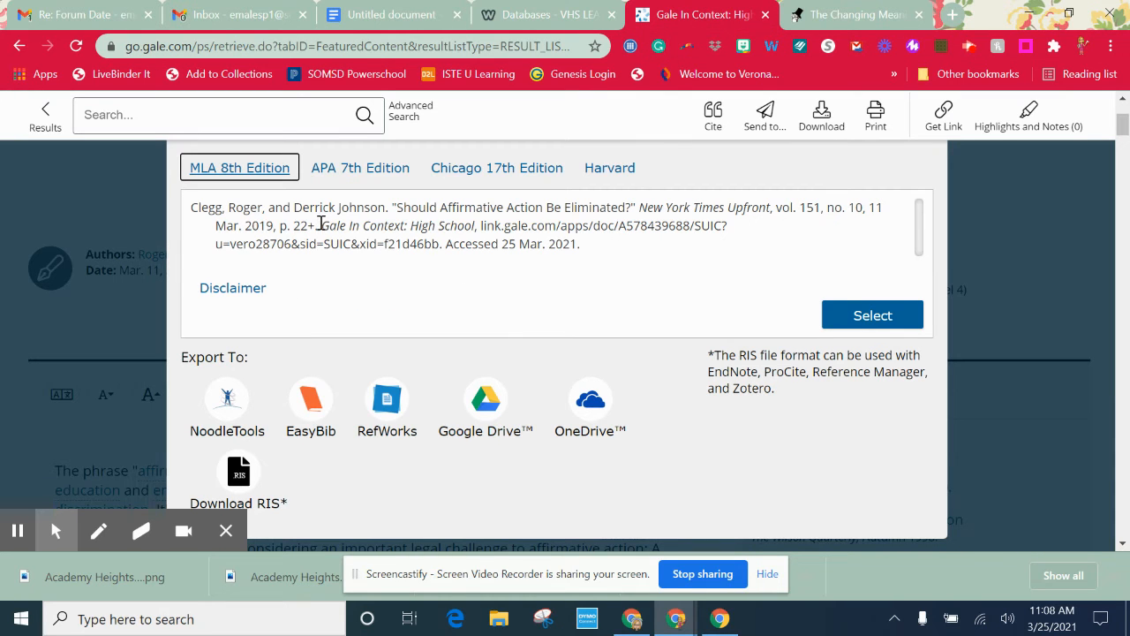
drag(321, 224, 477, 221)
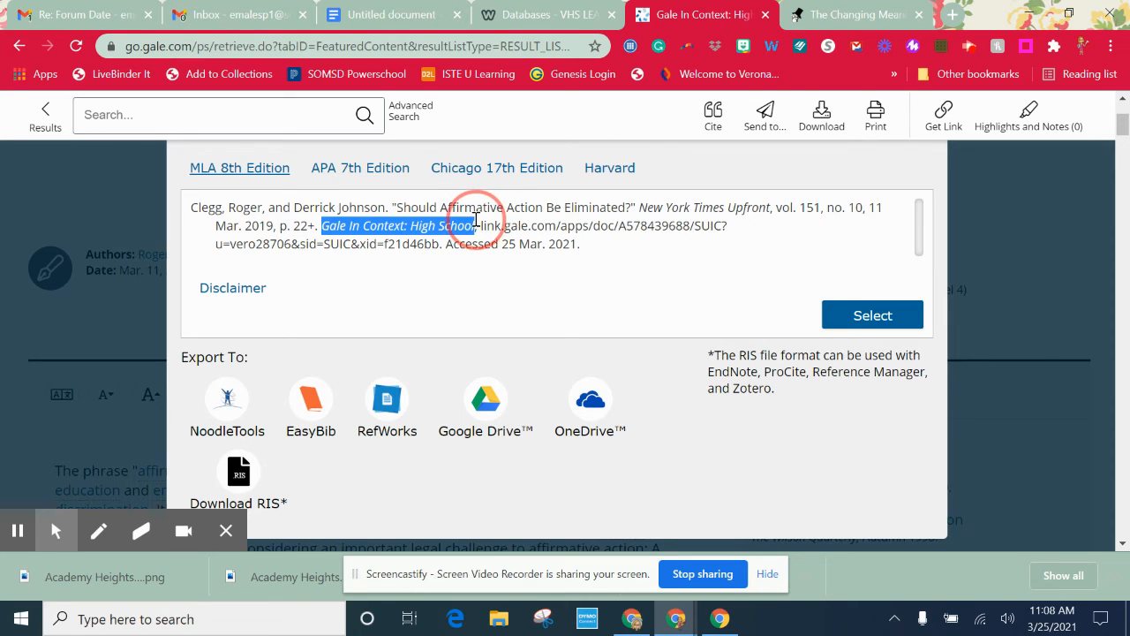
right_click(477, 224)
click(498, 237)
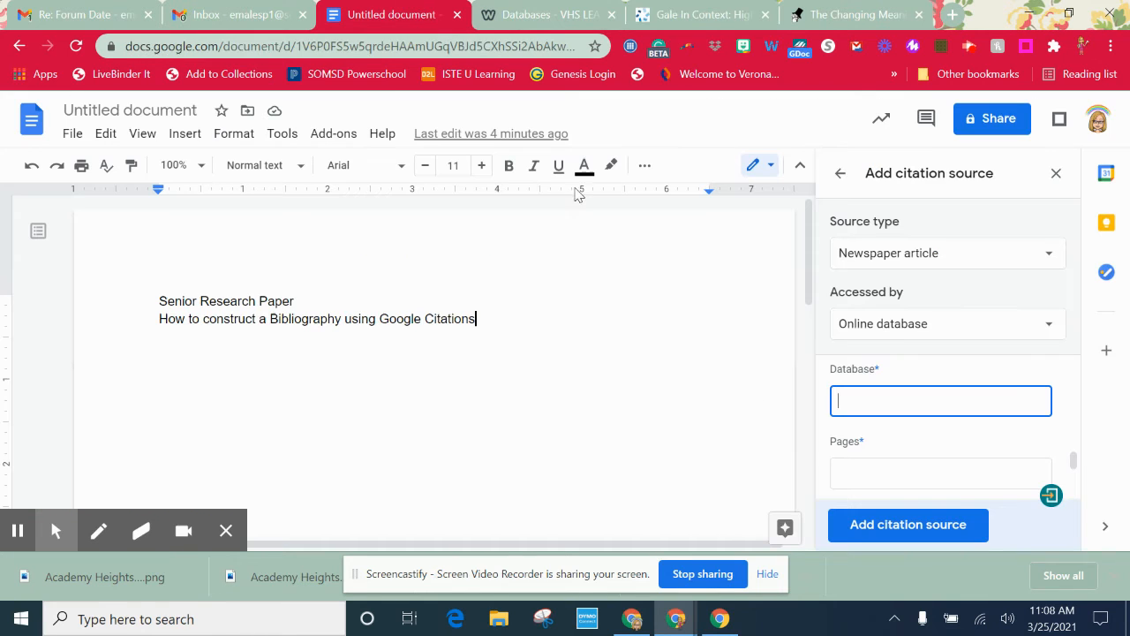
click(414, 12)
right_click(837, 411)
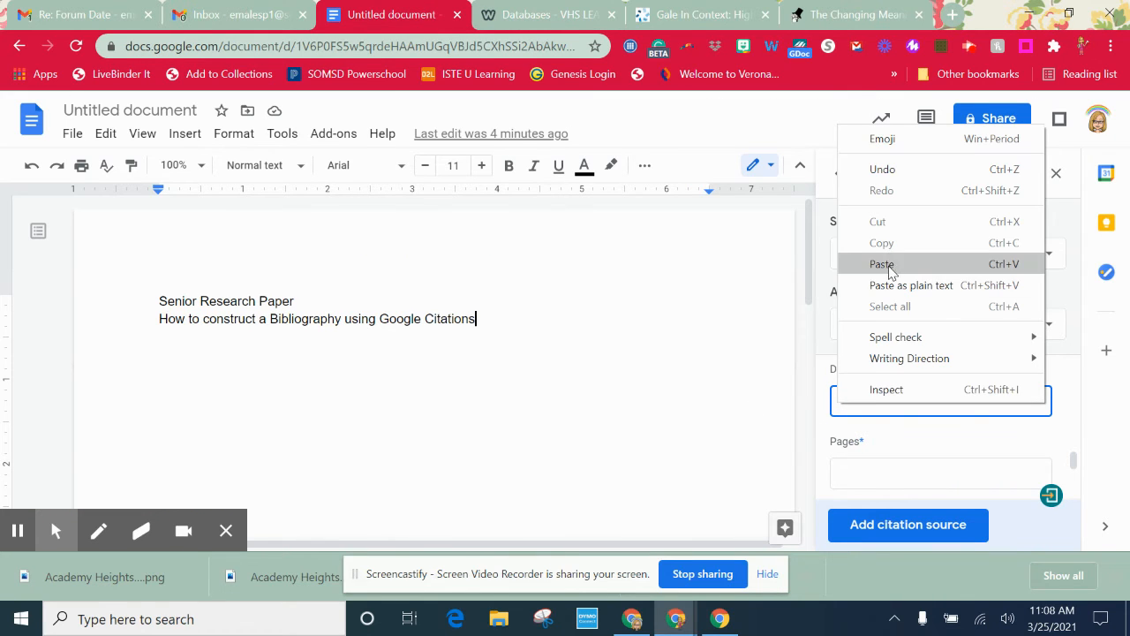
click(882, 264)
- Look up the page reference in Gale's MLA 8th Edition citation and enter 22+ as the citation source's pages
click(565, 32)
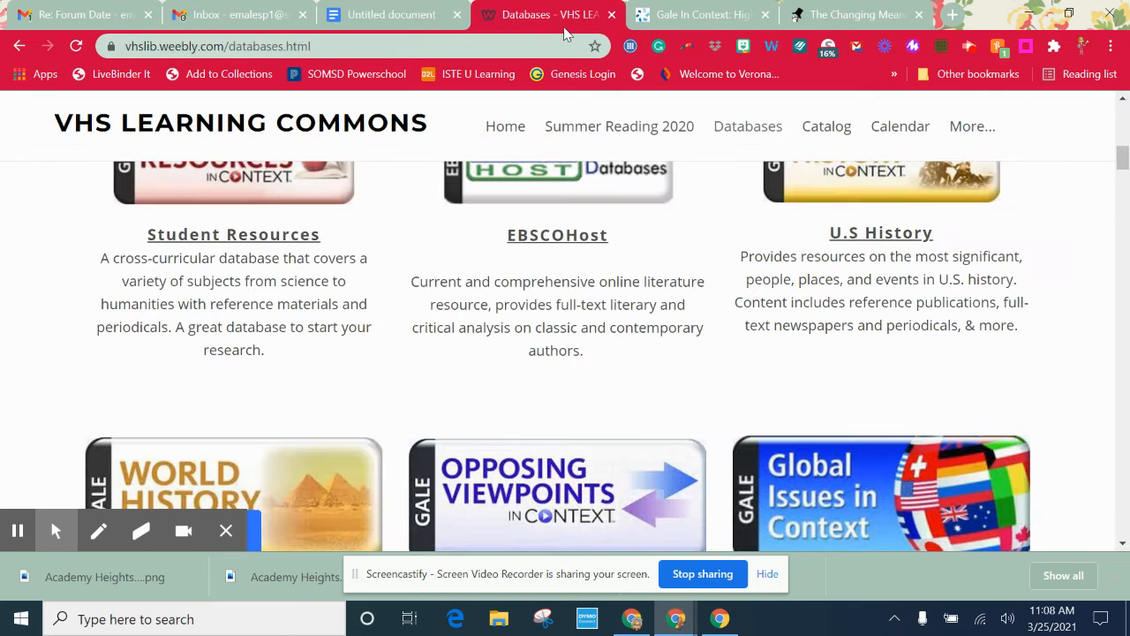
click(697, 15)
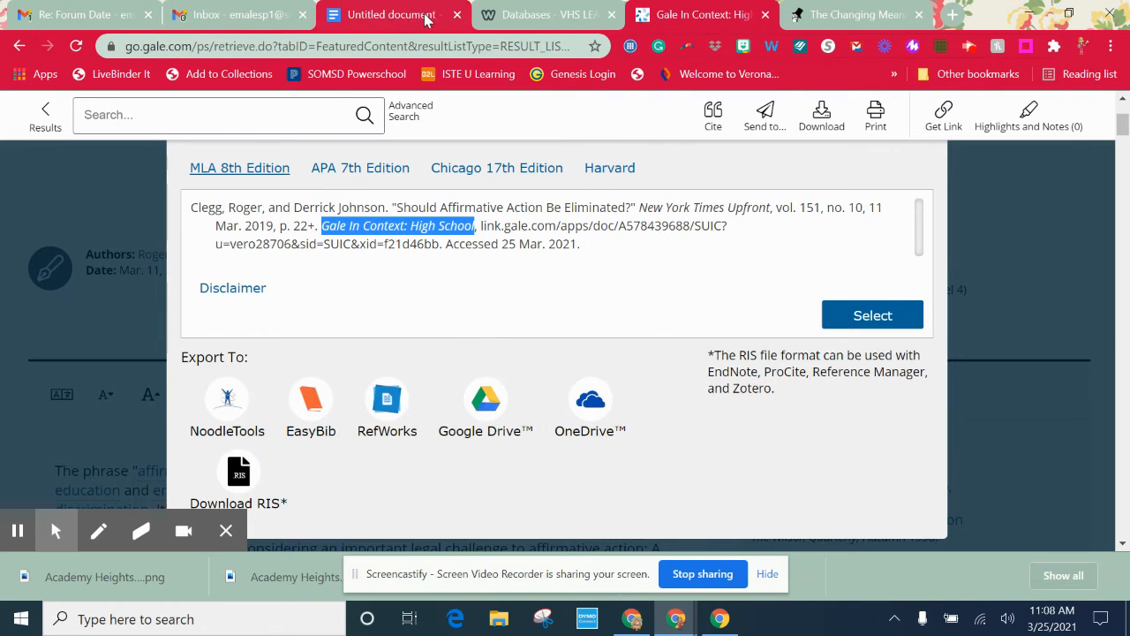
scroll(529, 203, up, 1)
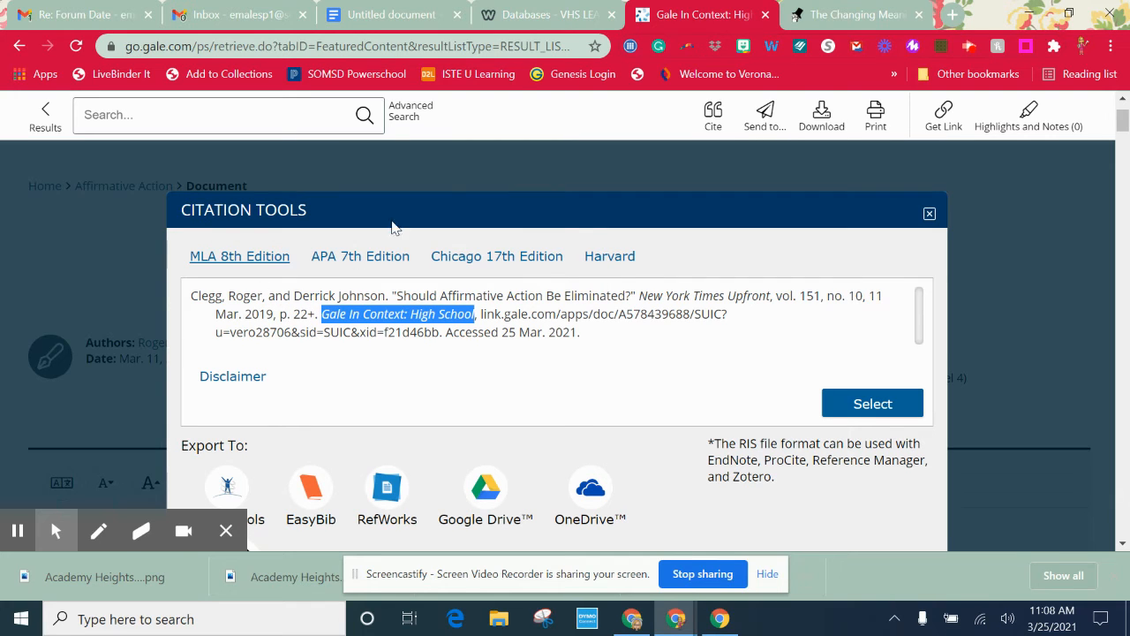
click(389, 15)
click(902, 473)
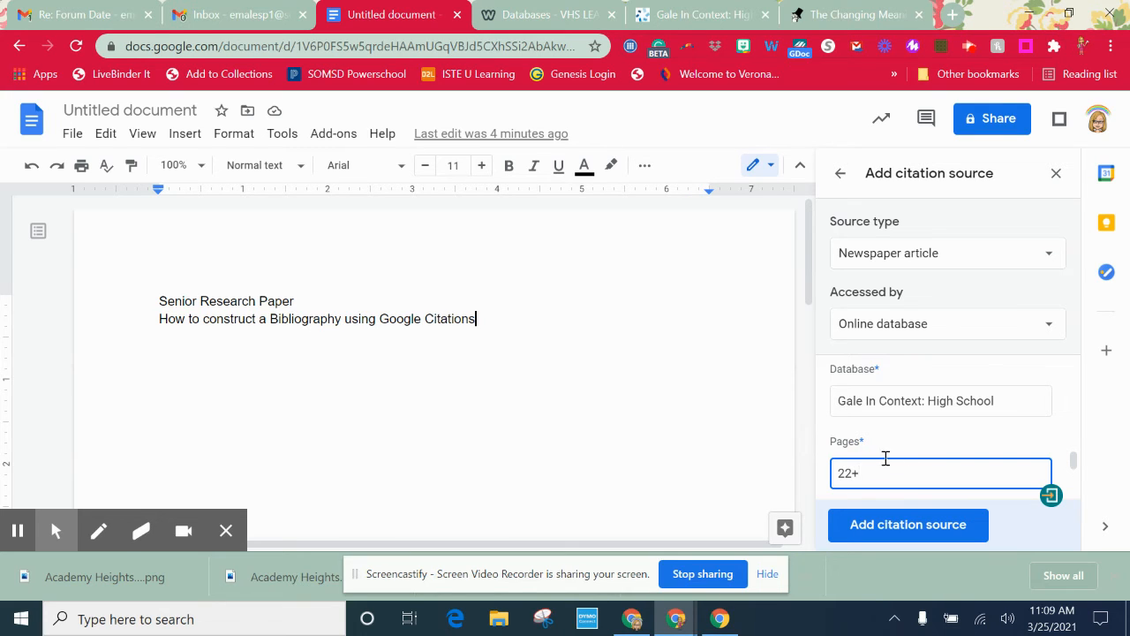
- Fill in the accessed date with day 25, month March and year 2021, and add the citation source
scroll(885, 459, down, 3)
scroll(907, 441, up, 1)
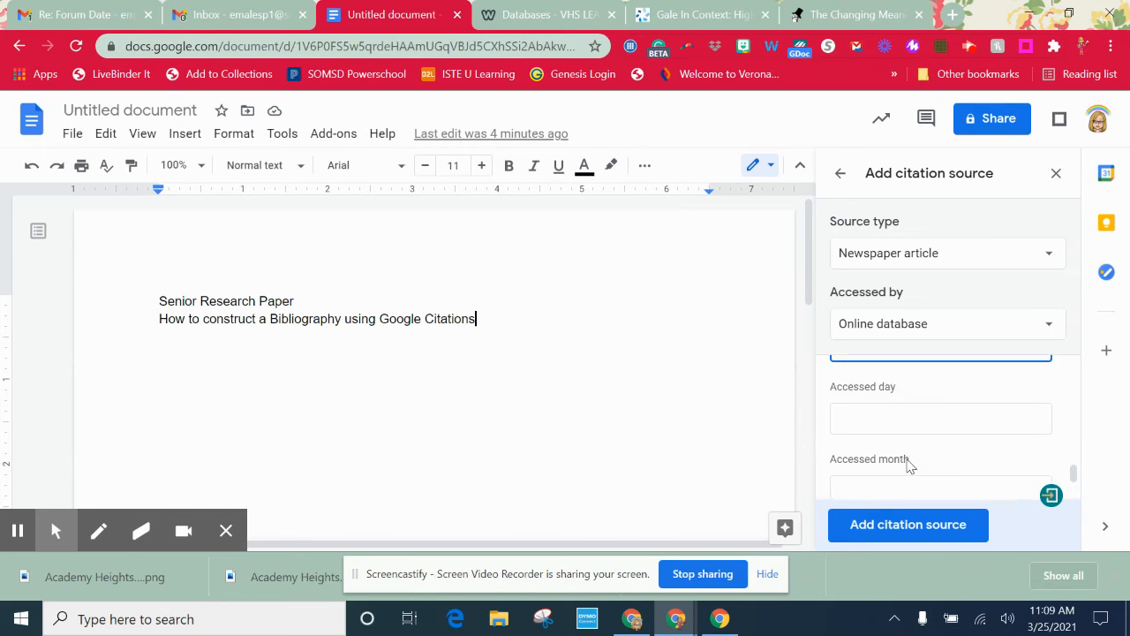
scroll(906, 446, down, 1)
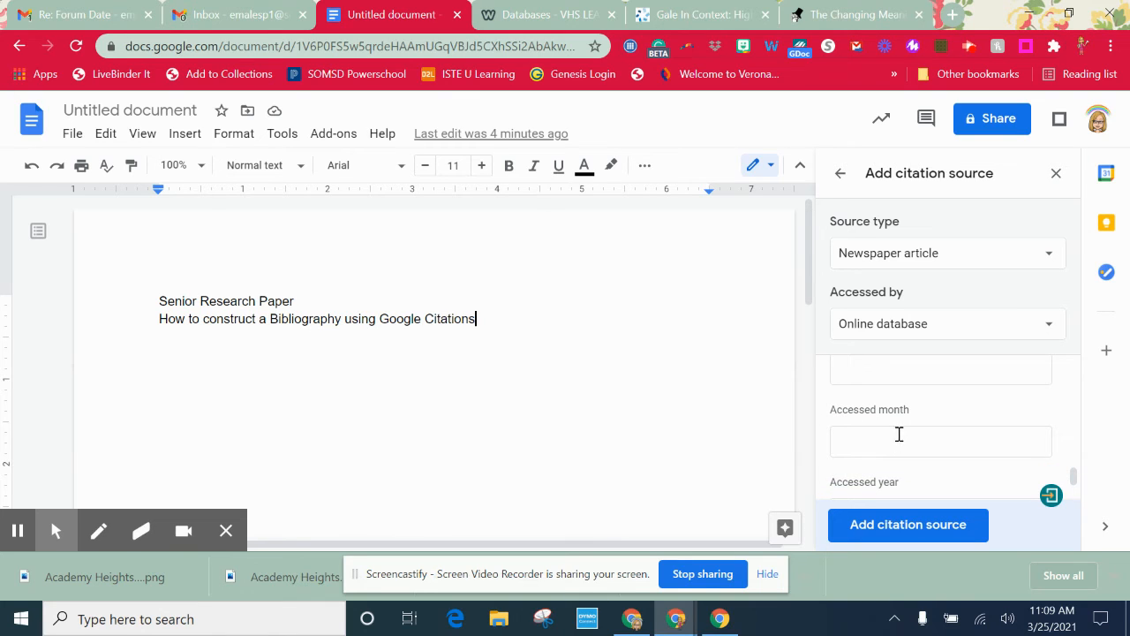
click(903, 365)
text(25)
click(954, 450)
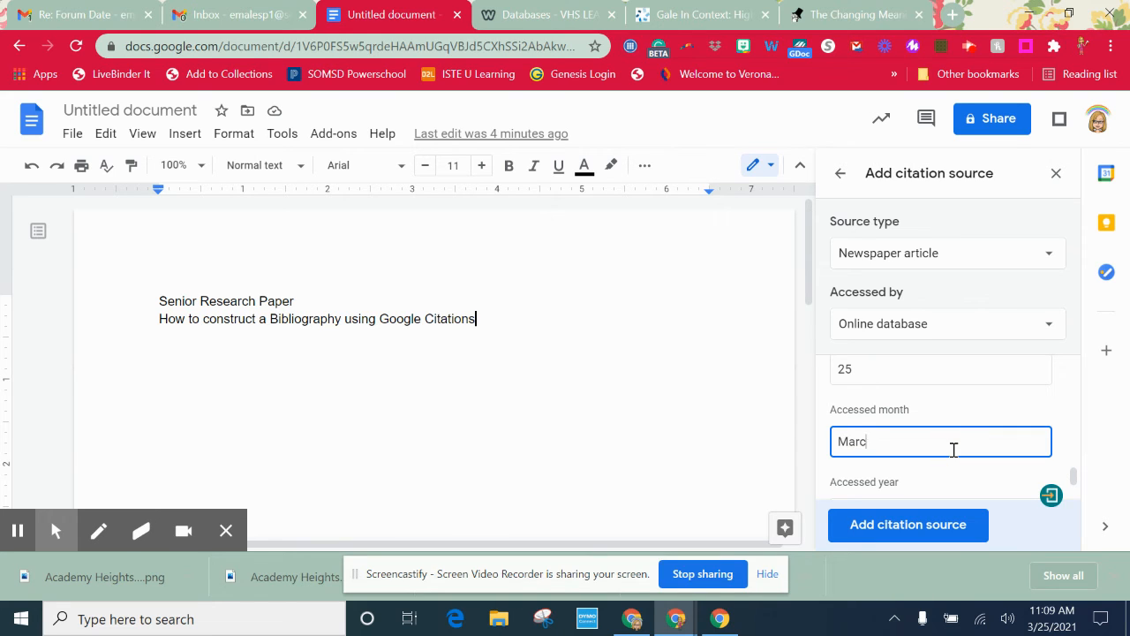
scroll(949, 445, down, 1)
click(905, 421)
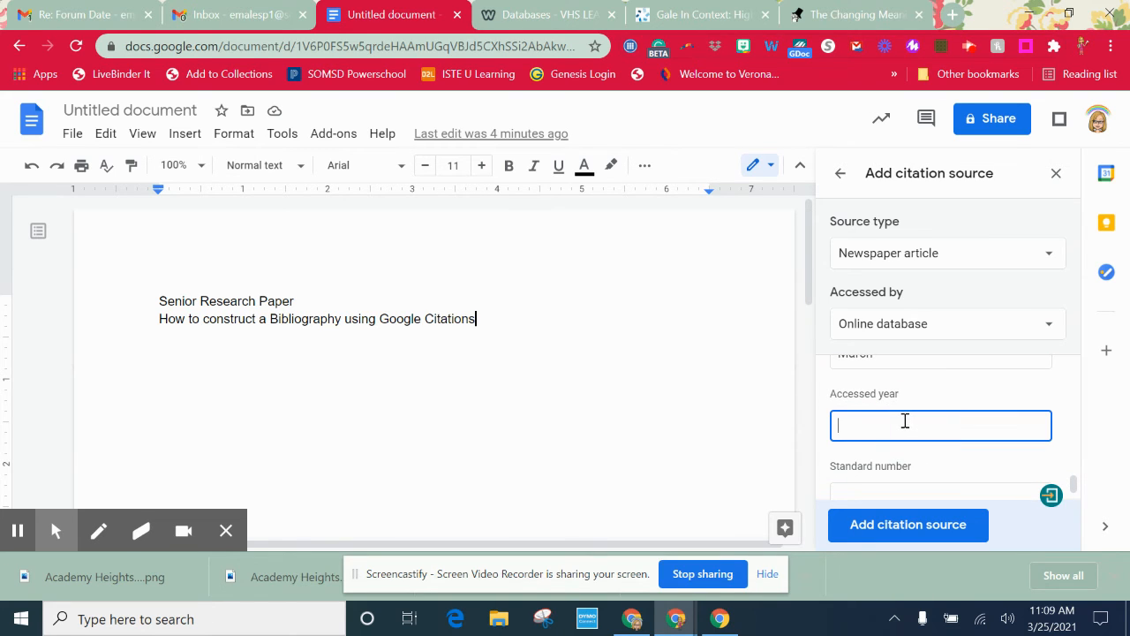
scroll(905, 421, down, 1)
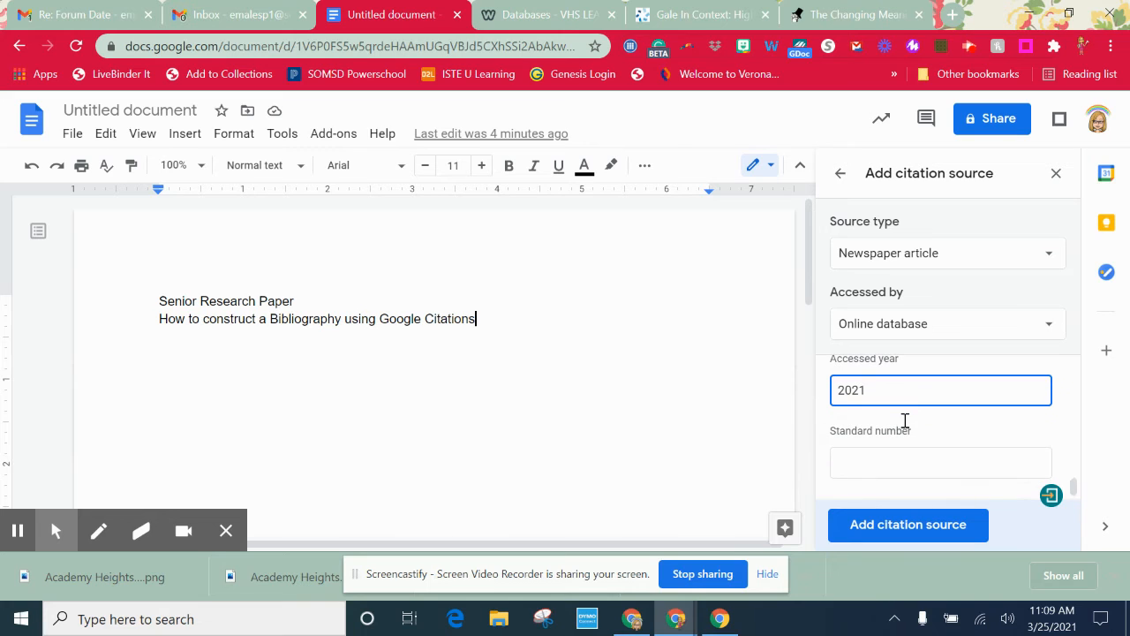
click(943, 532)
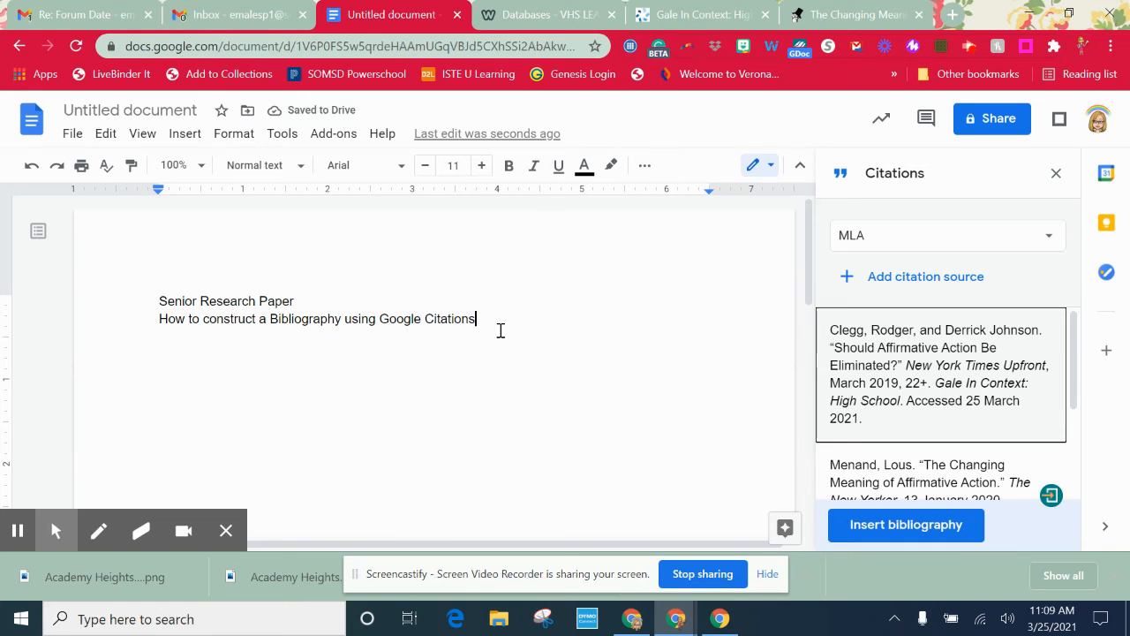
- Insert an in-text citation for the "Should Affirmative Action Be Eliminated?" article after the document's second line, and delete it again
key(Tab)
key(Return)
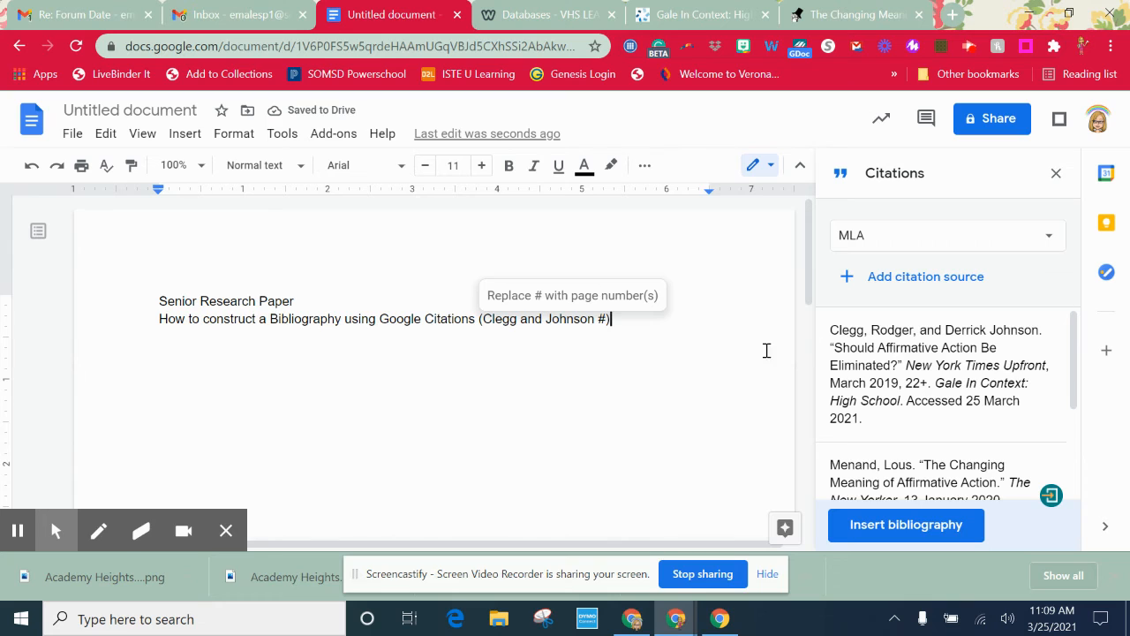
click(613, 321)
click(618, 323)
drag(618, 325, 477, 318)
key(BackSpace)
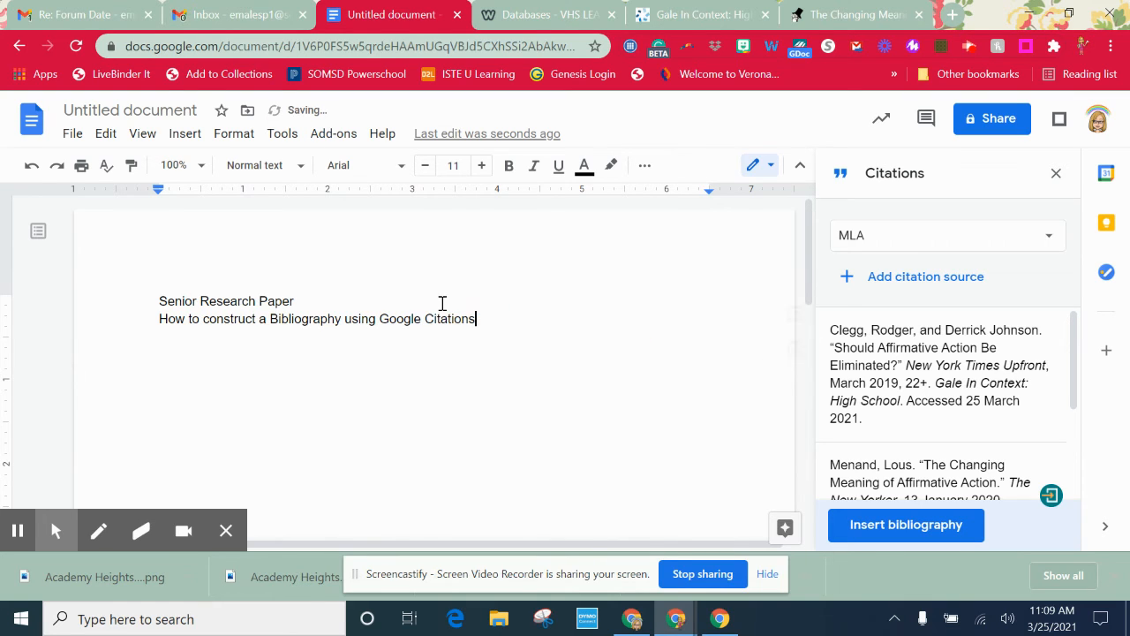
- Start a new paragraph below the heading lines with the sample text: Werjlkwejrlewjrlkjlk “dfjlkdsfjlkds”
mouse_move(958, 381)
key(Return)
text(Aff)
text(werjlkwejrlewjrlkjlk )
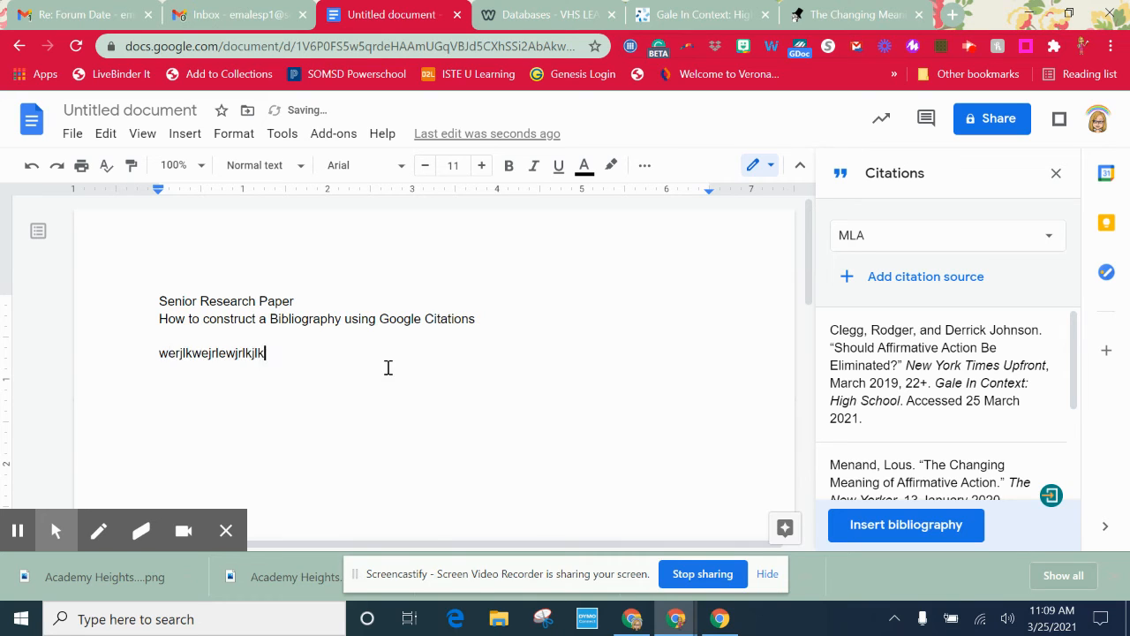
text(")
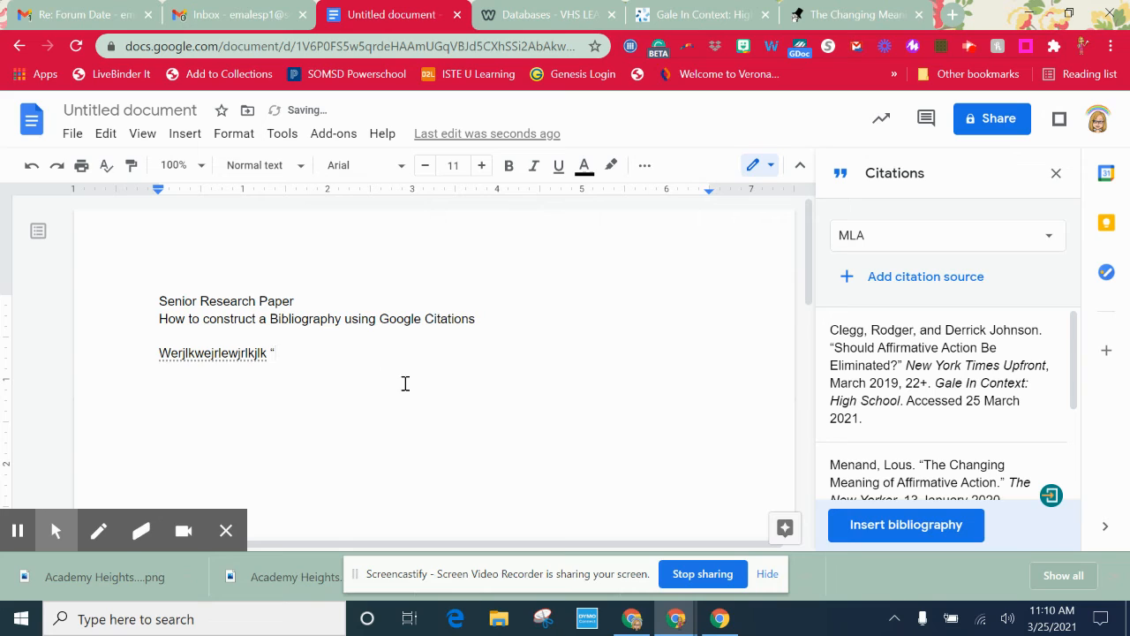
text(dfjlkdsfjlkds”)
- Insert an in-text citation for the book All the Bright Places after the quotation and replace its page placeholder with 37
mouse_move(926, 397)
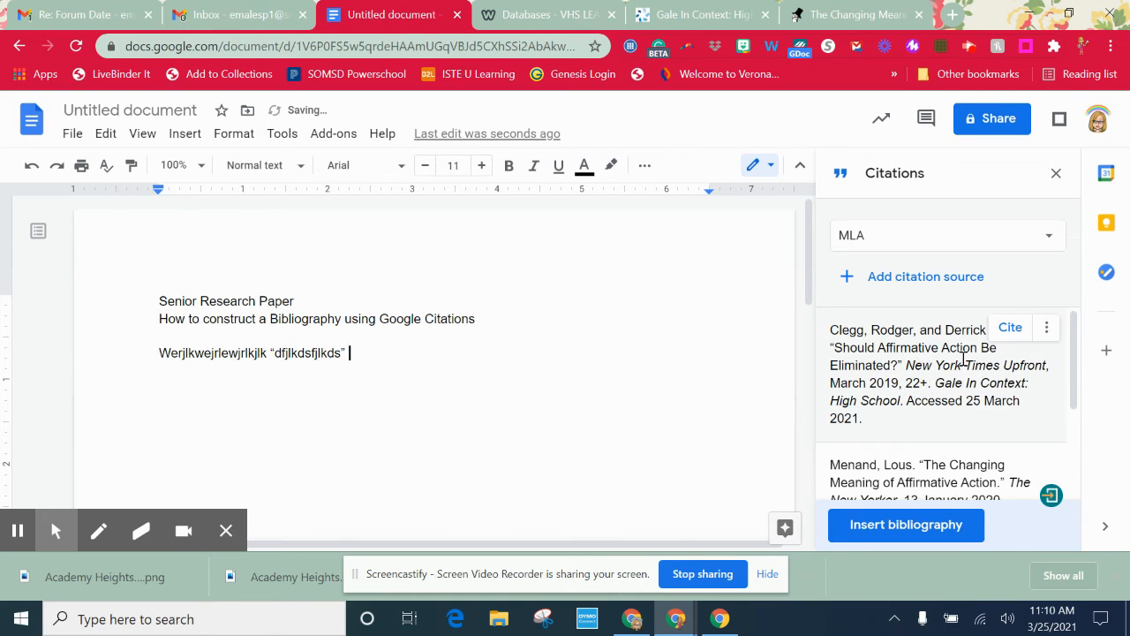
mouse_move(982, 464)
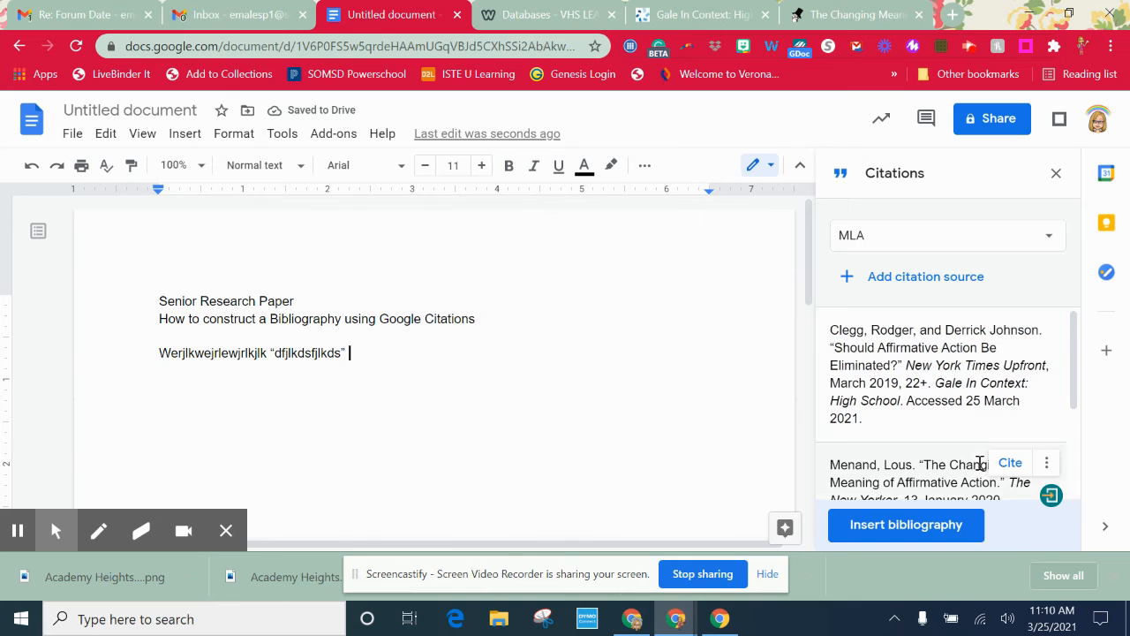
scroll(1014, 460, down, 1)
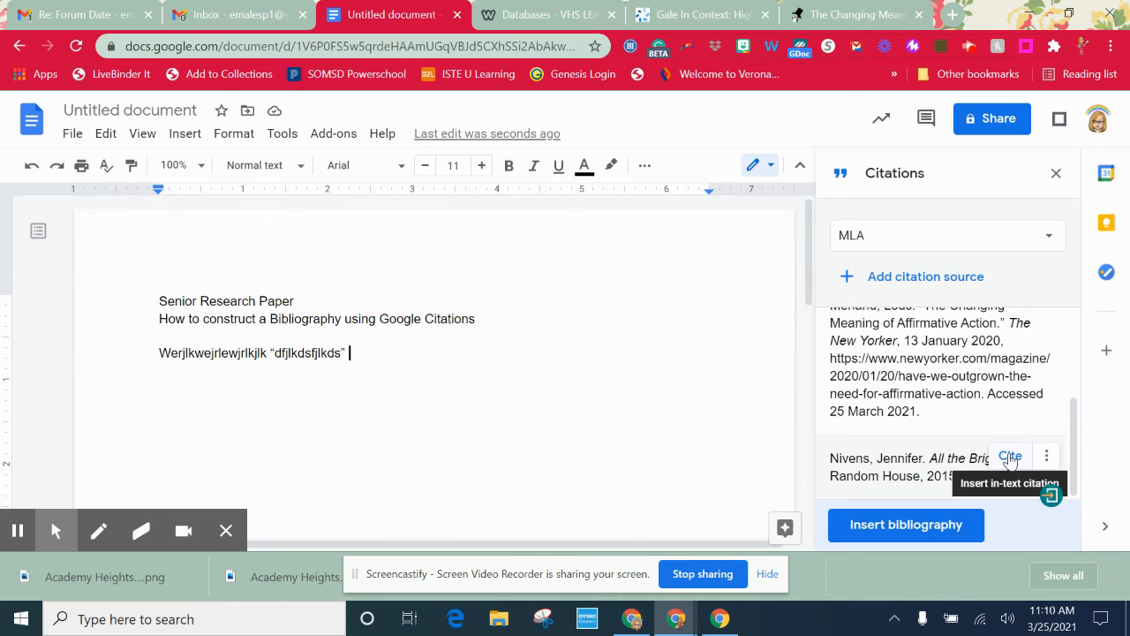
click(1010, 458)
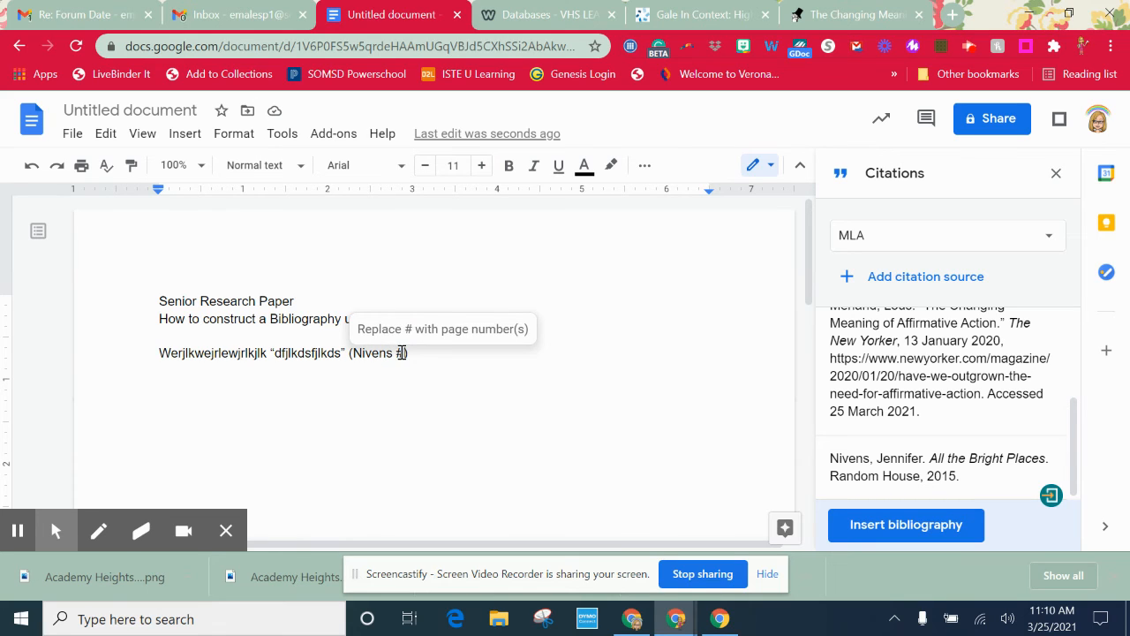
key(BackSpace)
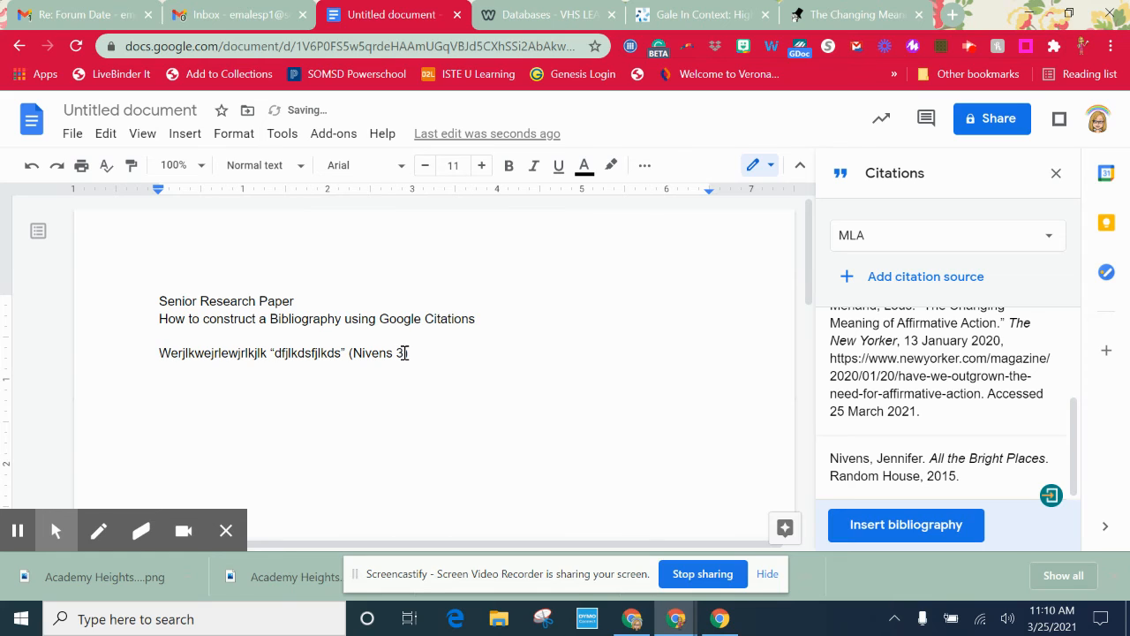
- Add a new paragraph reading "fjdlksfjldsfjlkdsf" and insert an in-text citation for the New Yorker article after it
click(445, 353)
scroll(493, 389, down, 2)
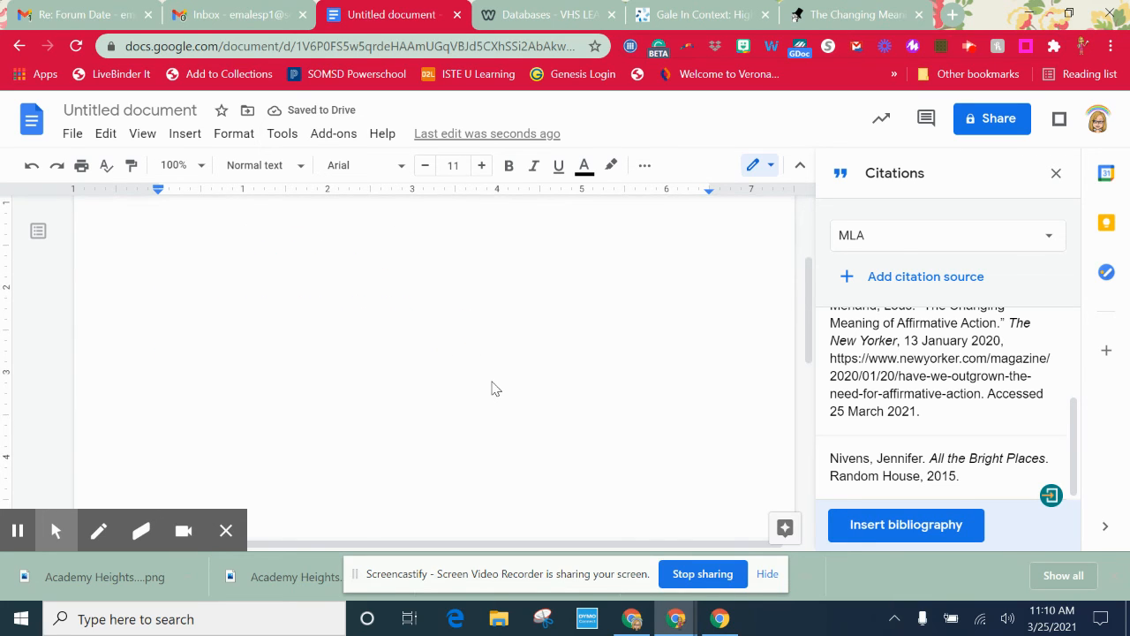
key(Return)
key(Return)
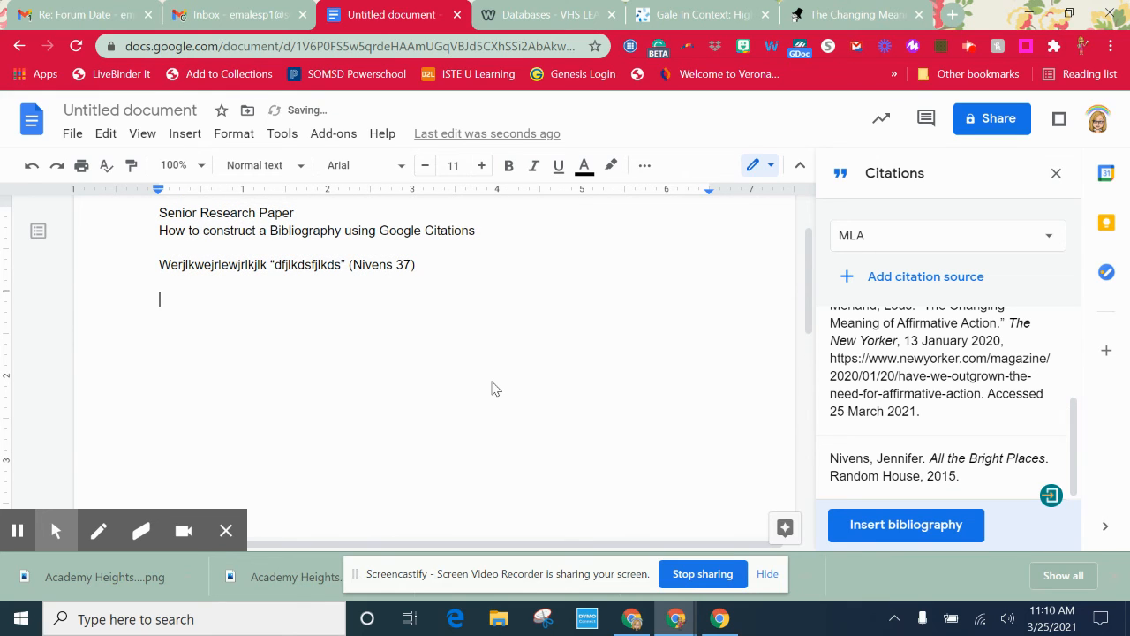
text(fjdlksfjldsfjlkdsf)
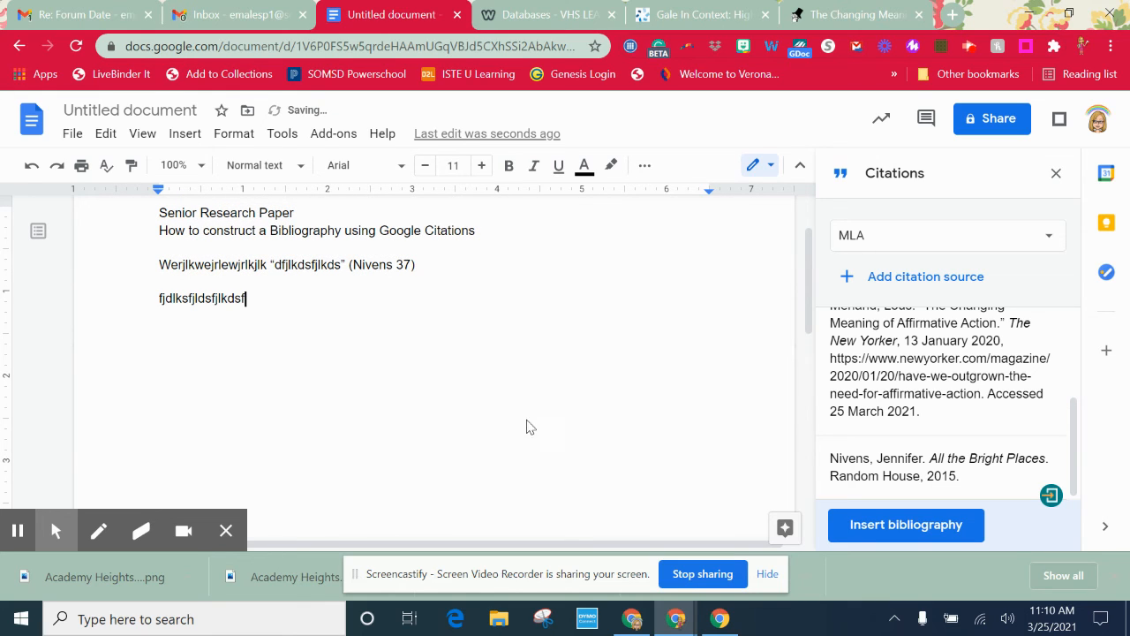
click(1051, 494)
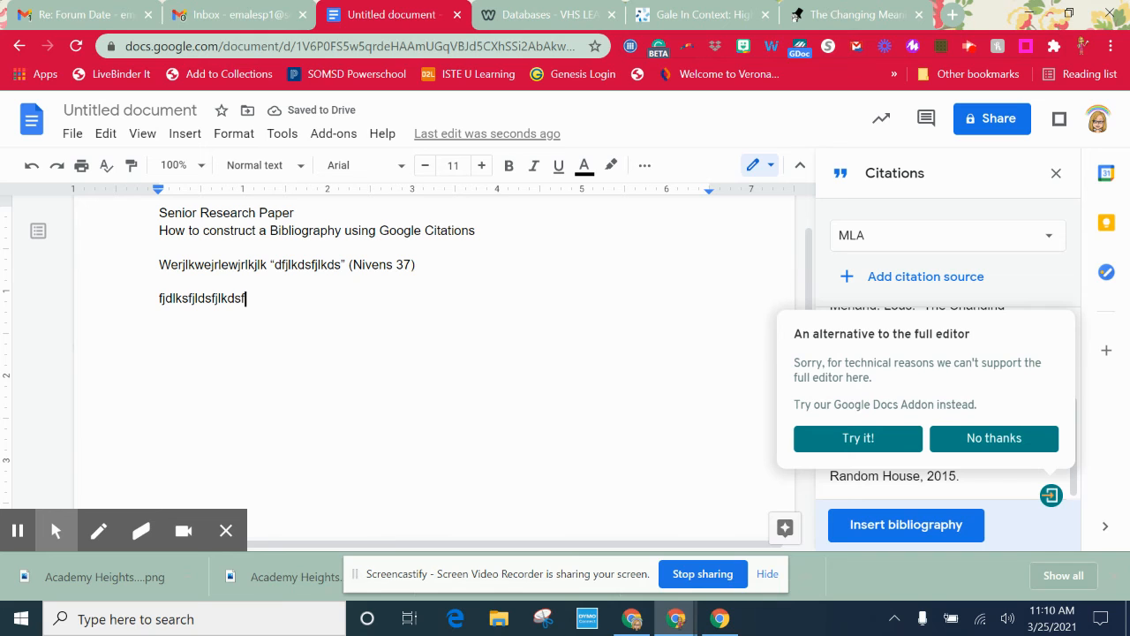
click(979, 437)
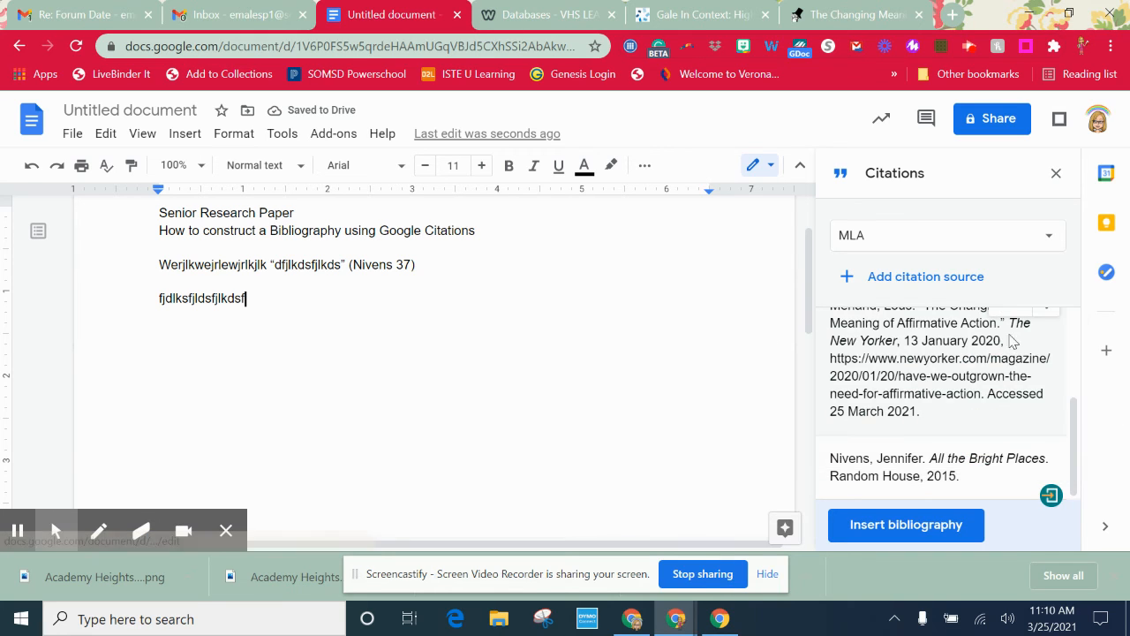
scroll(1012, 342, up, 2)
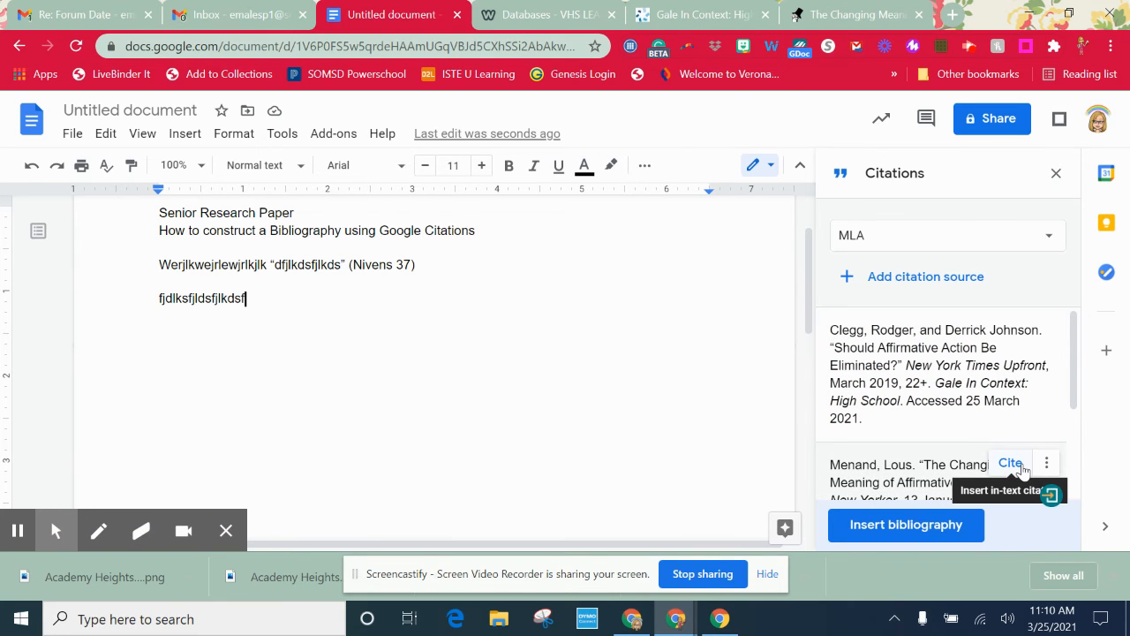
click(1011, 463)
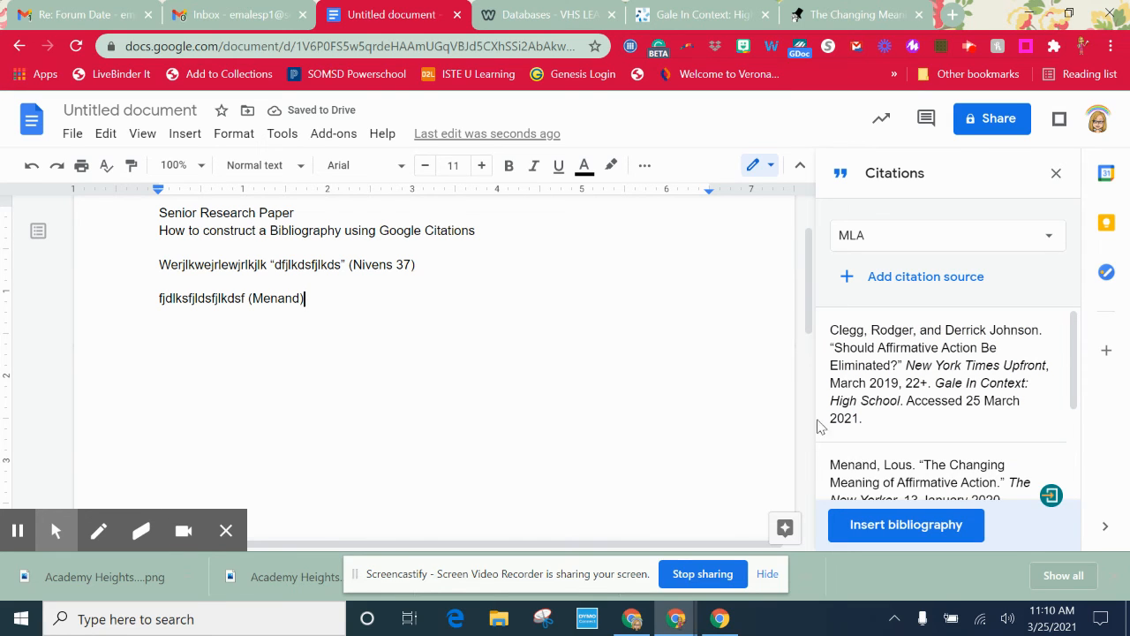
scroll(821, 419, down, 1)
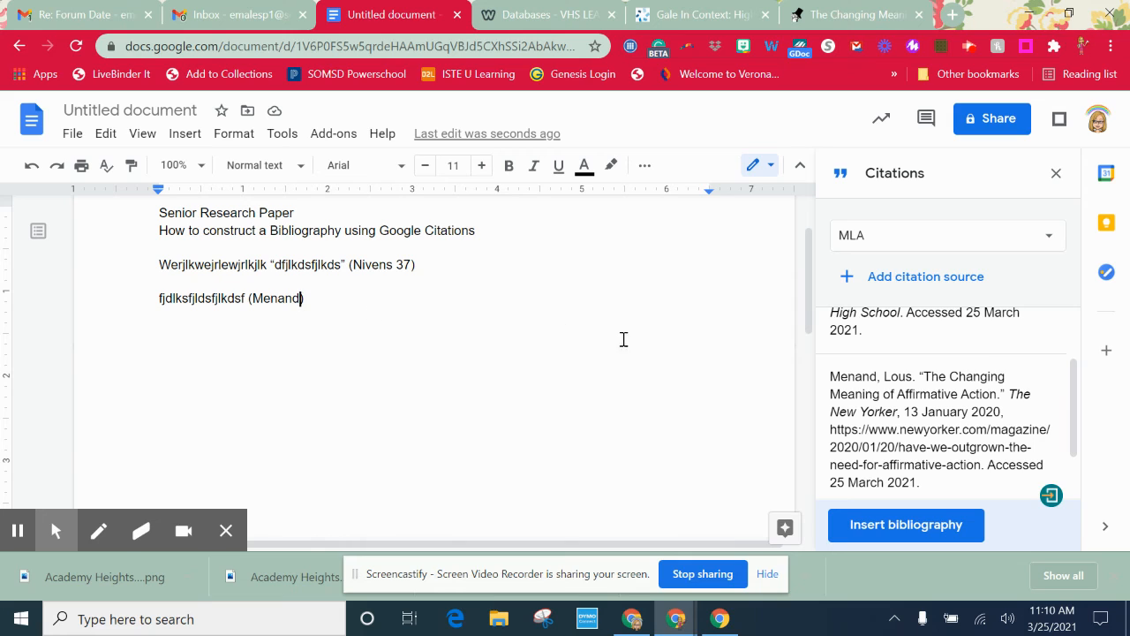
mouse_move(974, 386)
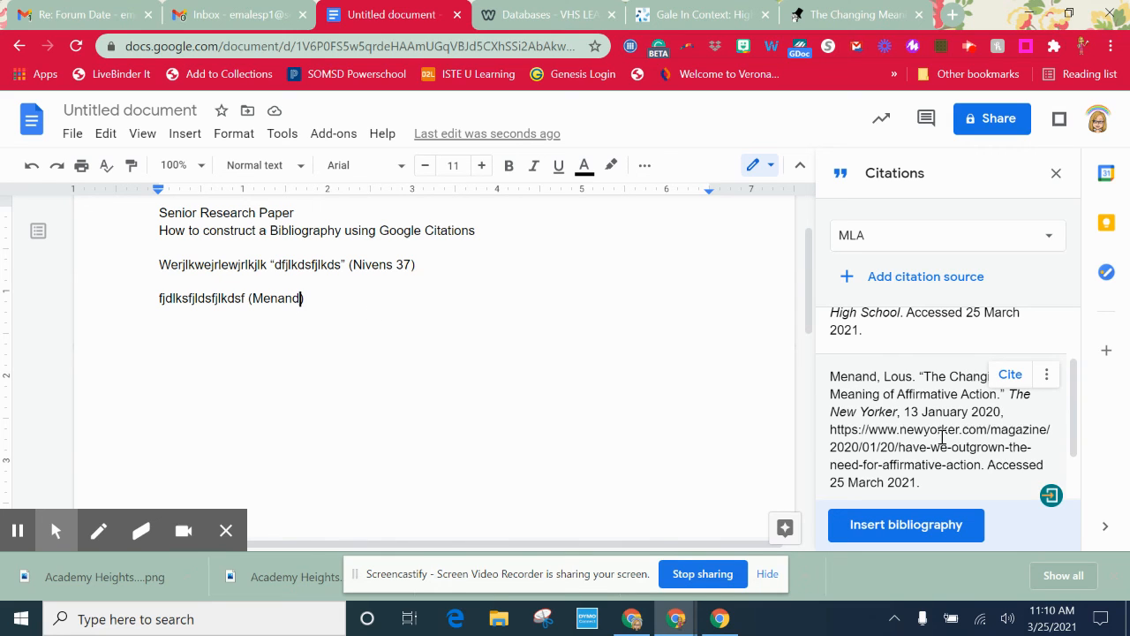
scroll(204, 299, up, 1)
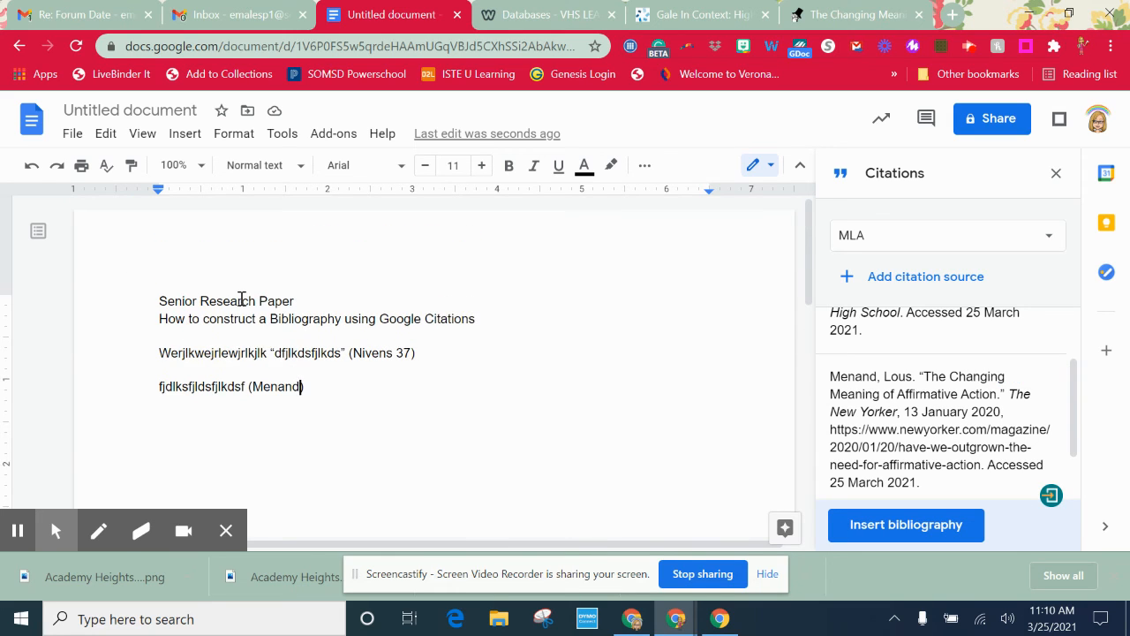
scroll(378, 384, down, 1)
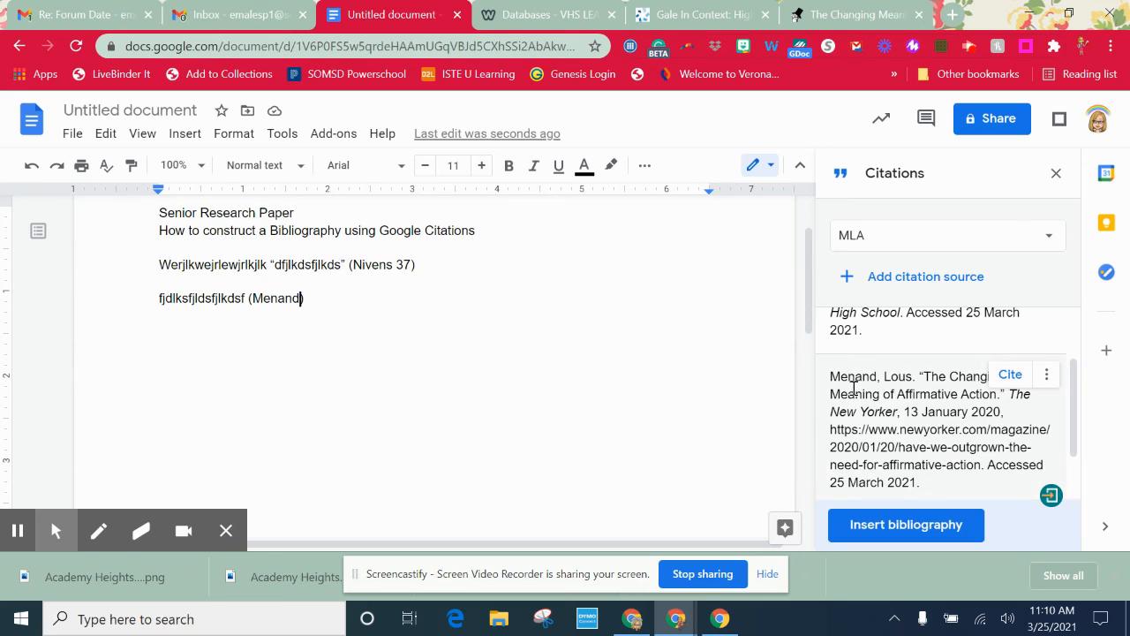
scroll(909, 372, down, 1)
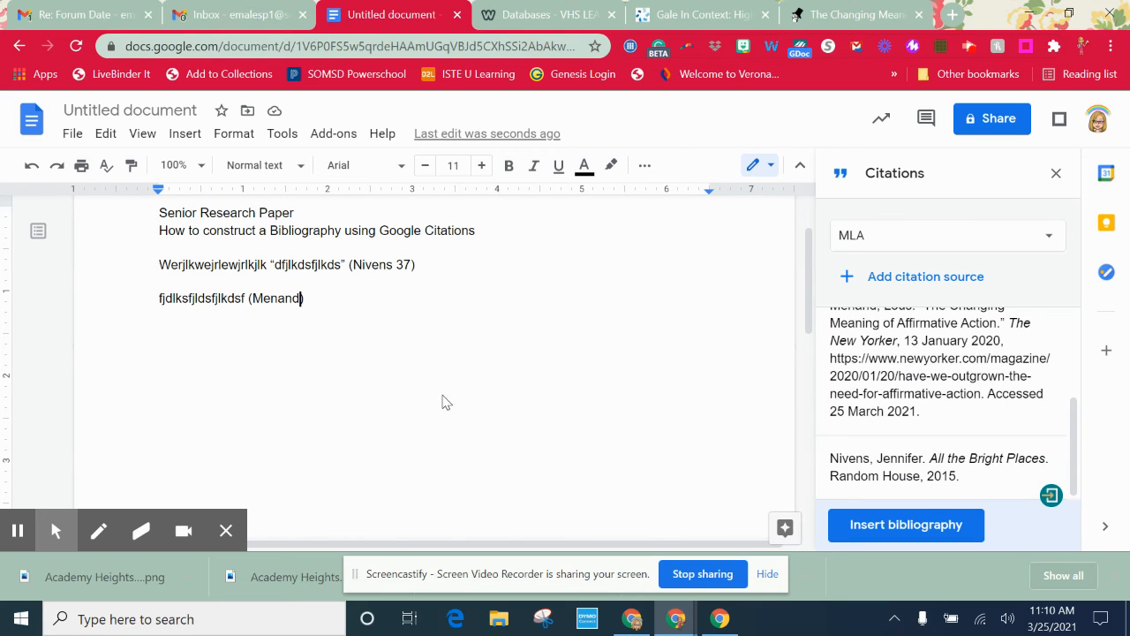
- Insert the MLA bibliography of the citation sources on a new line below the last paragraph
click(386, 325)
key(Return)
scroll(1044, 428, up, 3)
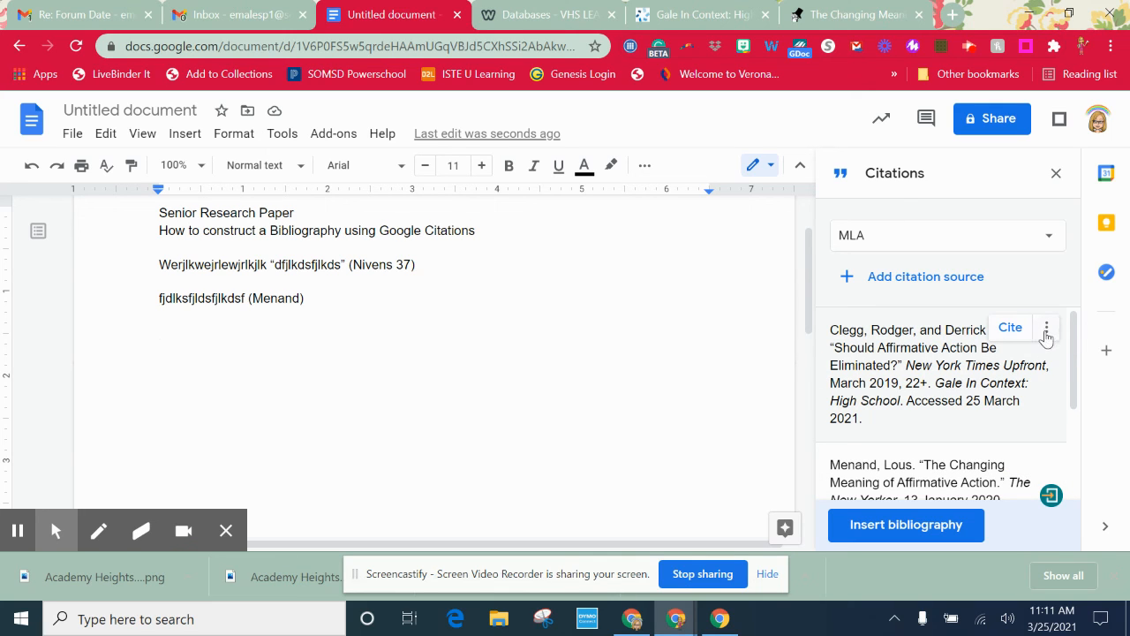
click(1046, 329)
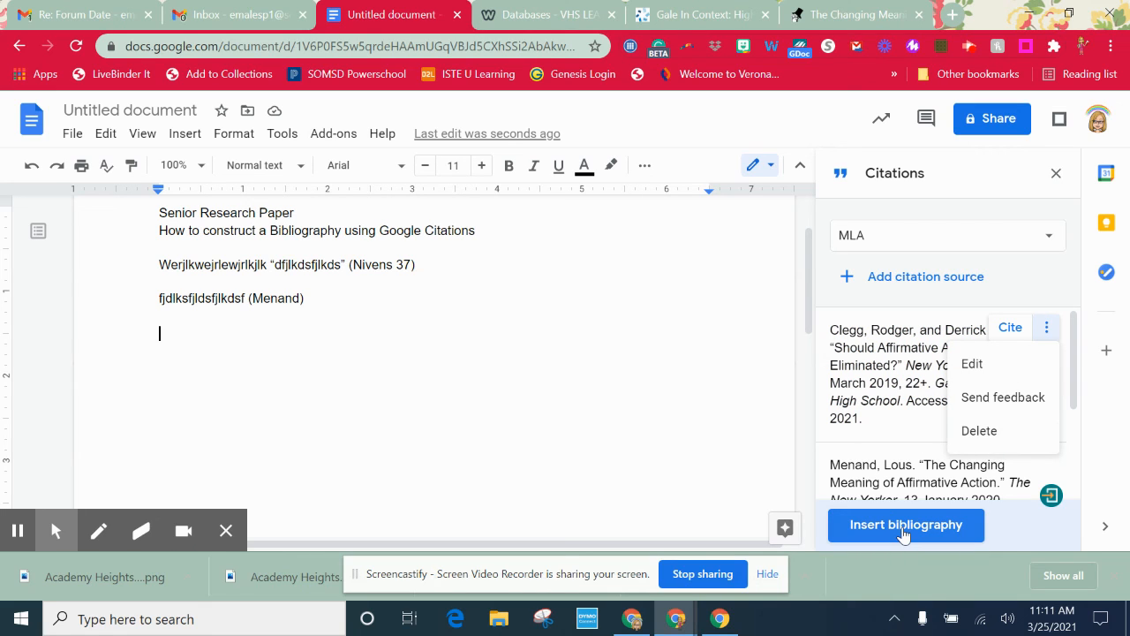
click(826, 437)
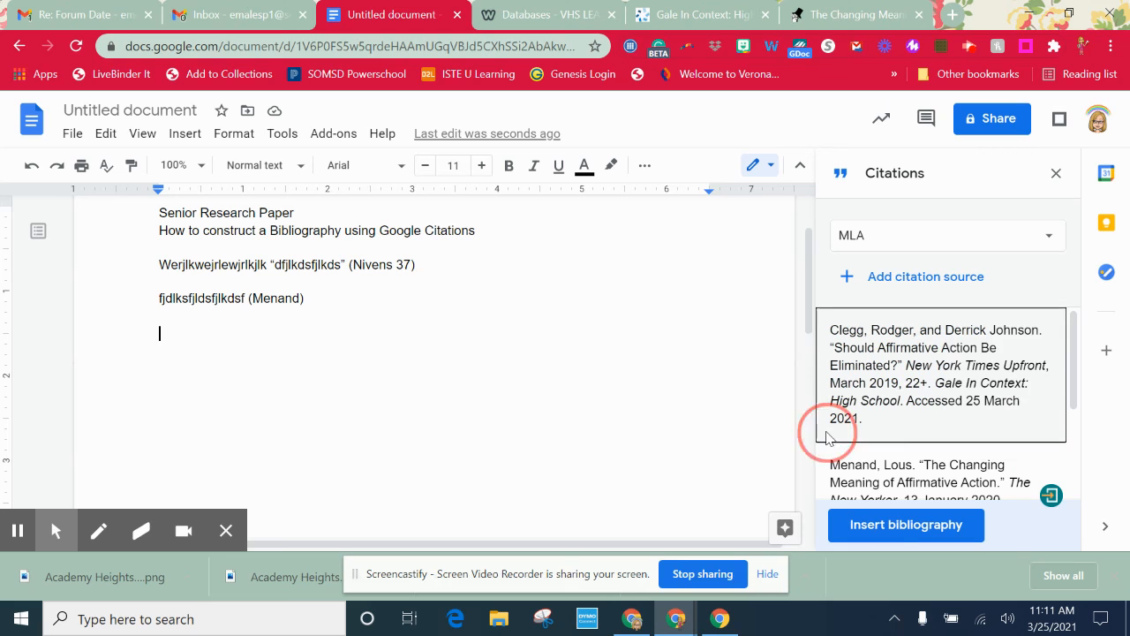
click(902, 536)
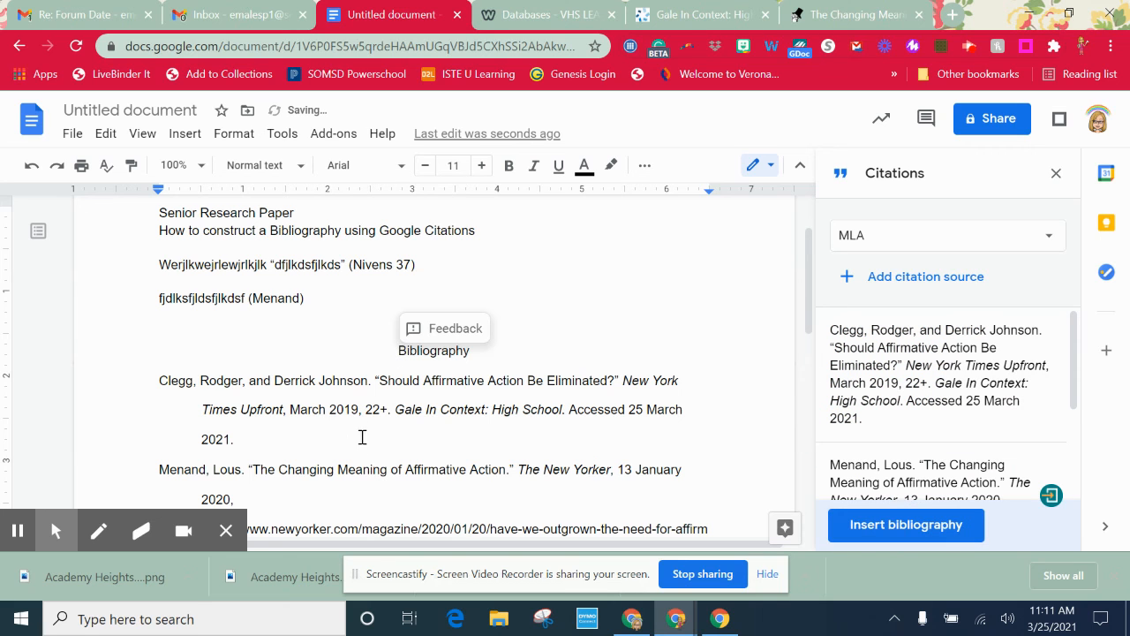
- Review the inserted bibliography entries and name the untitled document "Senior Research Paper" after its first line
scroll(367, 339, down, 3)
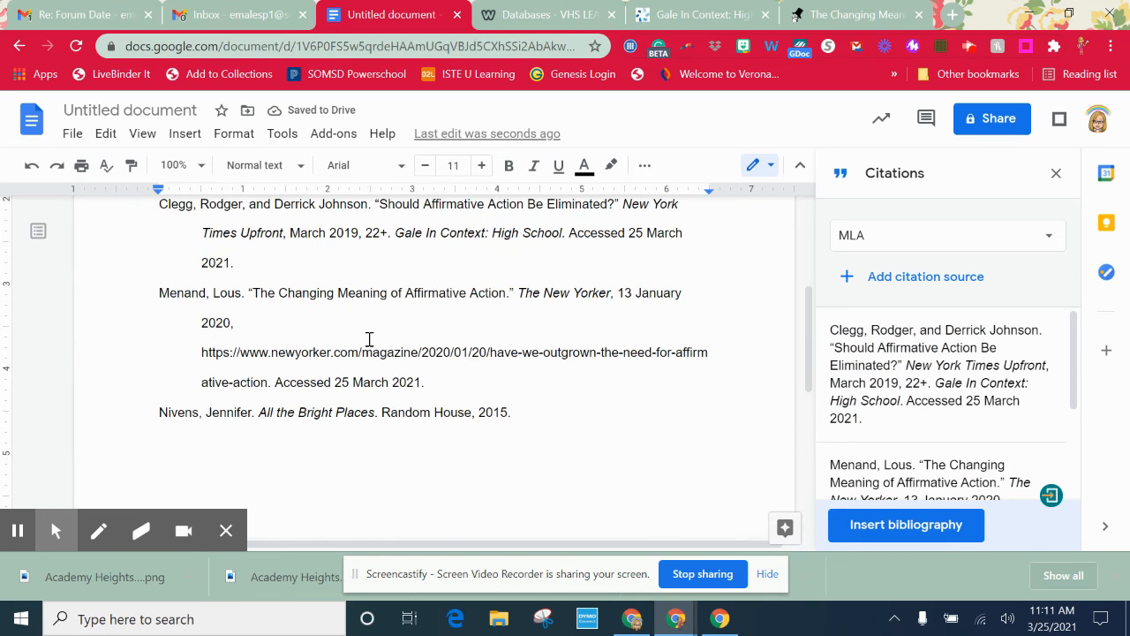
scroll(636, 320, up, 1)
scroll(636, 321, up, 3)
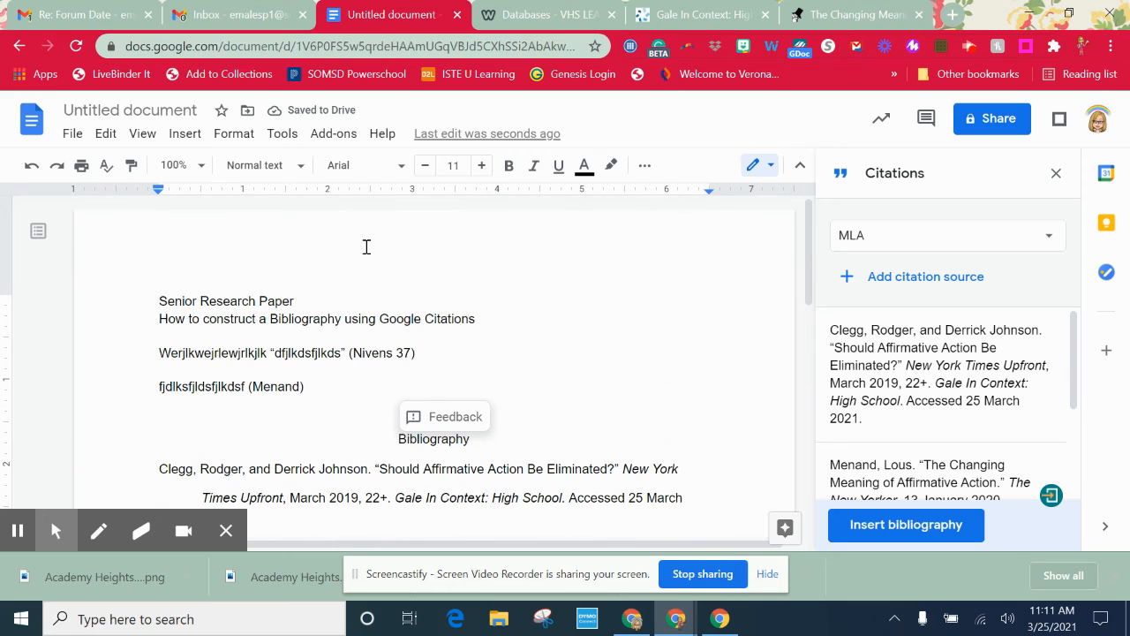
click(155, 111)
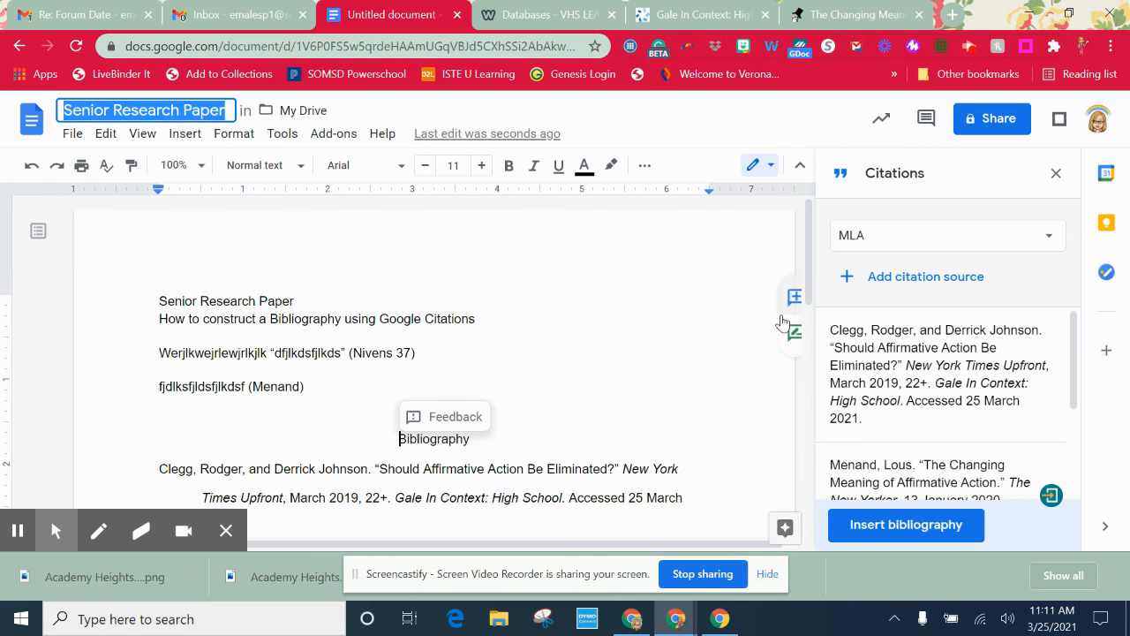
scroll(632, 256, down, 1)
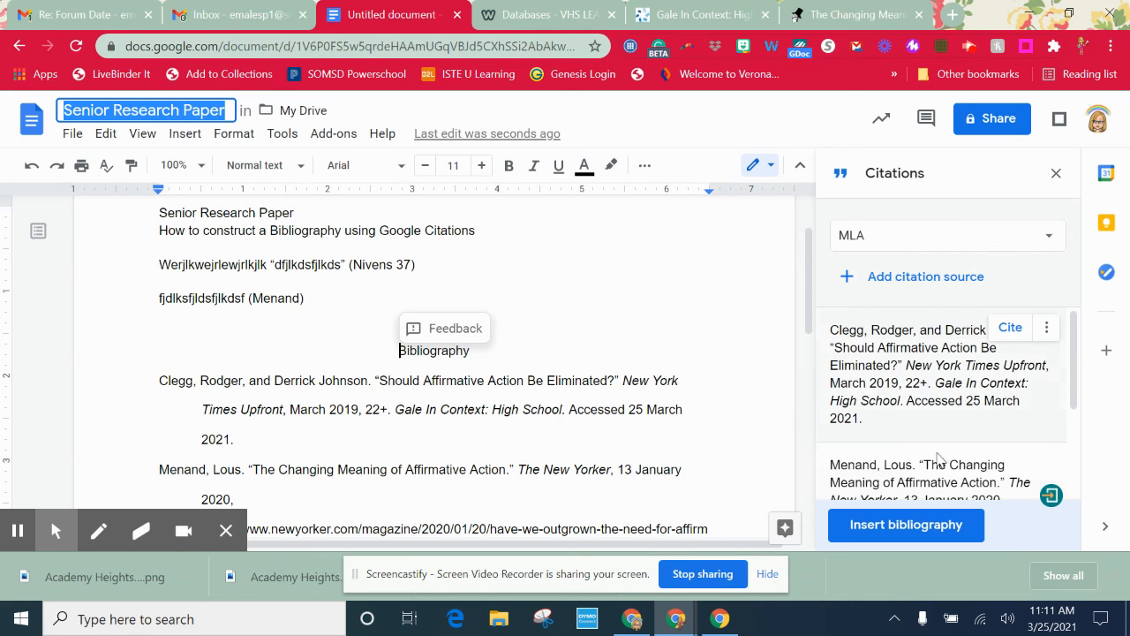
click(274, 138)
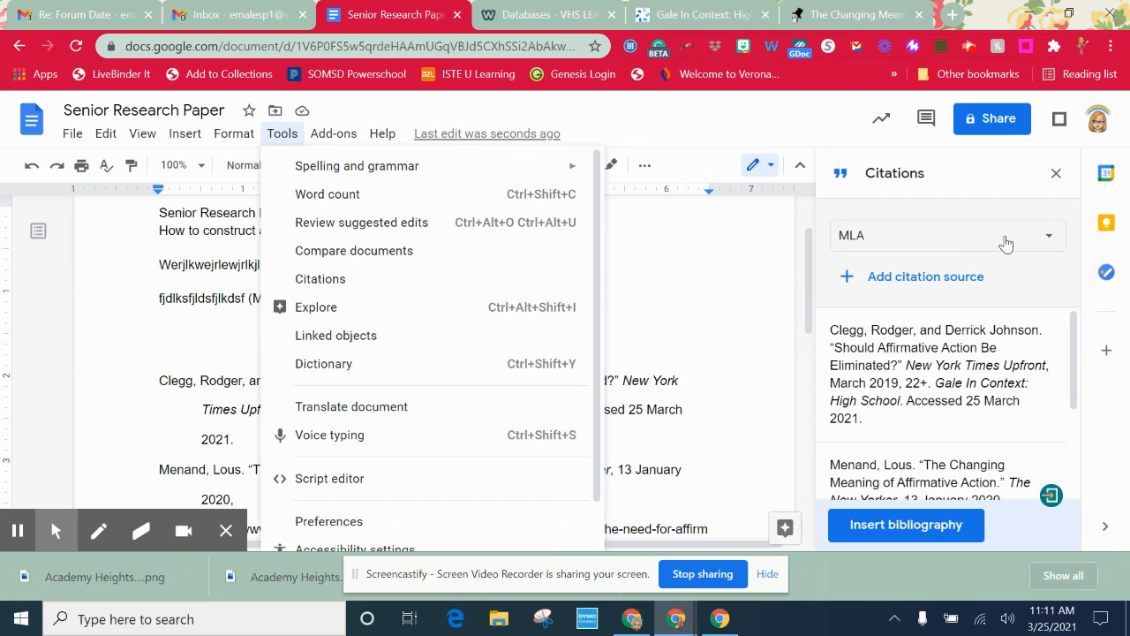
click(671, 234)
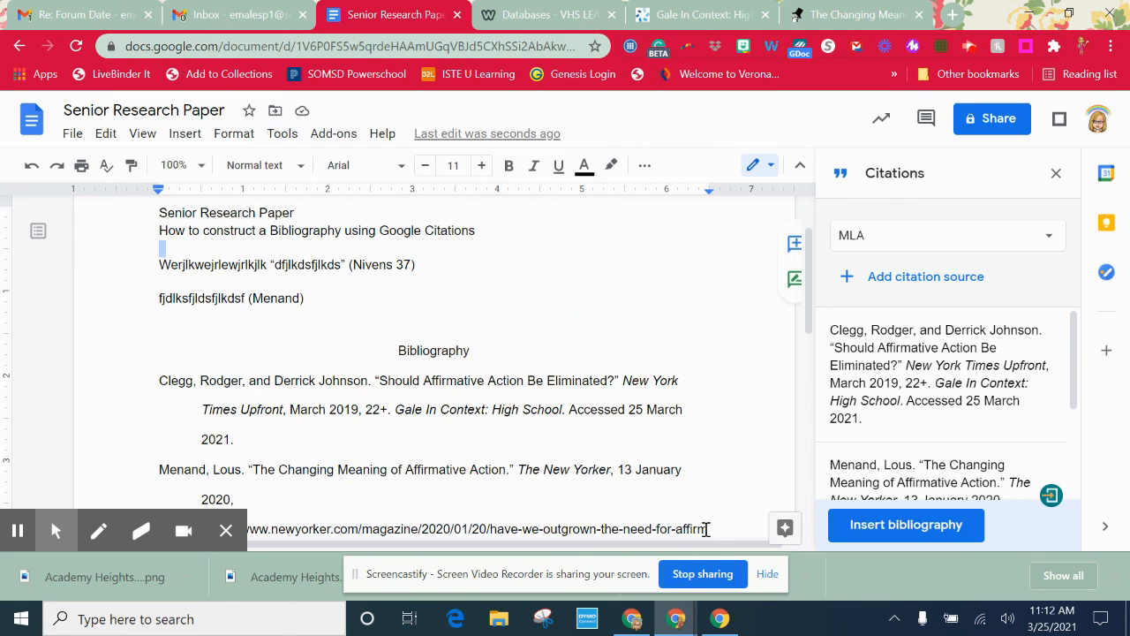